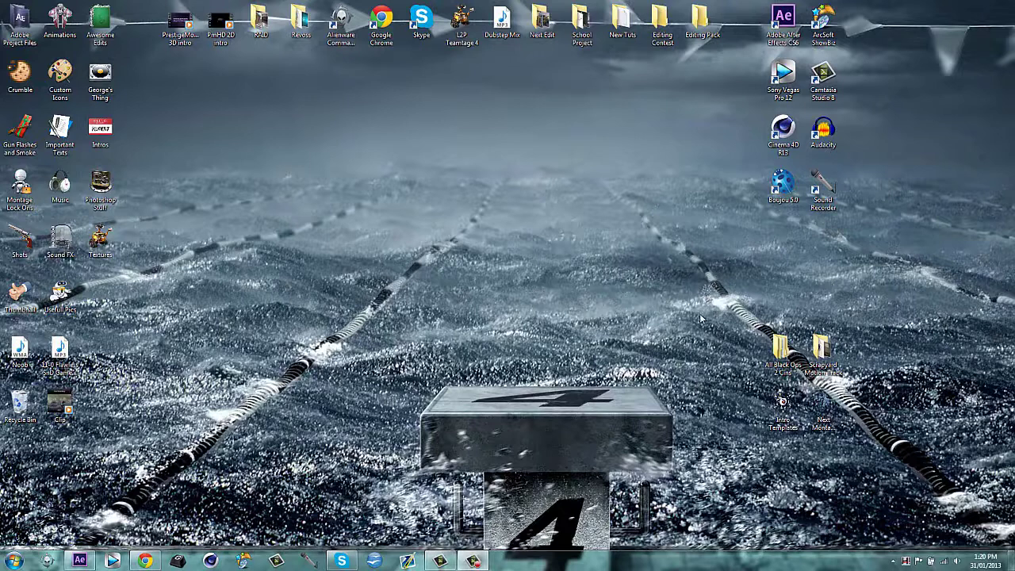
# - Open the HawK FNT channel page in the browser and play the featured video
pyautogui.moveTo(156, 66); pyautogui.dragTo(706, 431)
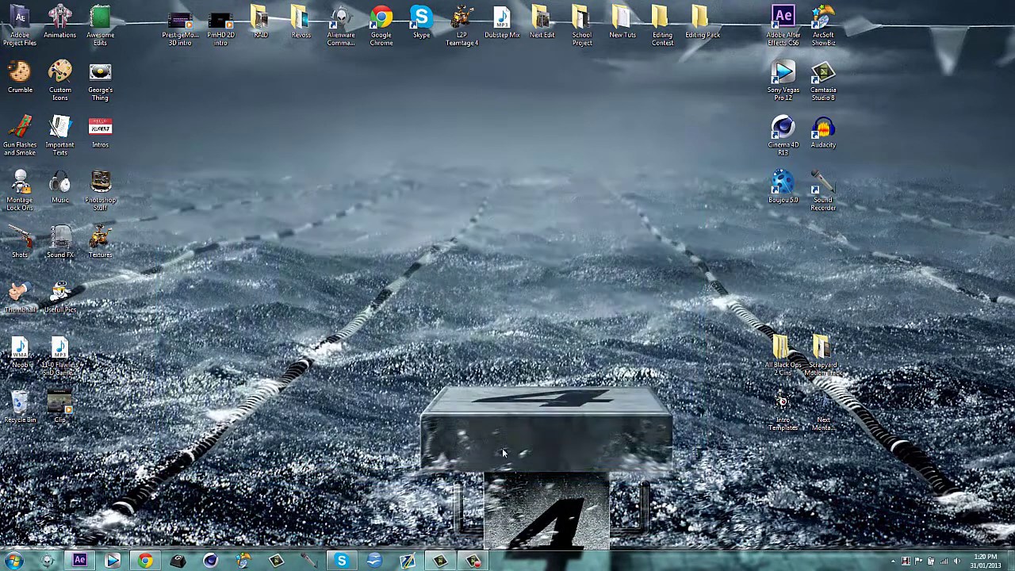
pyautogui.moveTo(776, 501)
pyautogui.mouseDown()
pyautogui.moveTo(532, 412)
pyautogui.moveTo(729, 525)
pyautogui.mouseUp()
pyautogui.moveTo(450, 125); pyautogui.dragTo(505, 508)
pyautogui.click(133, 562)
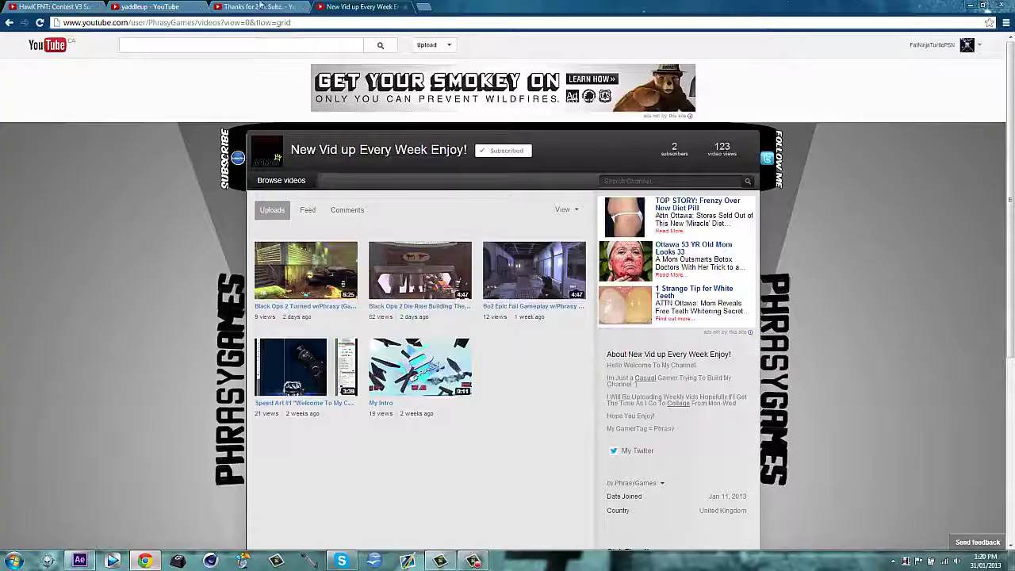
pyautogui.click(51, 6)
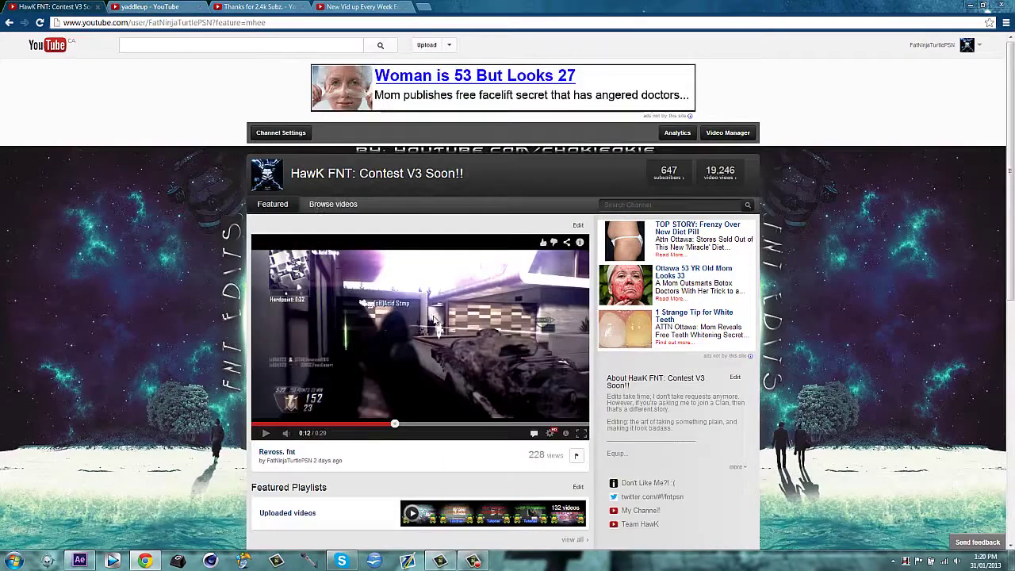
pyautogui.click(506, 378)
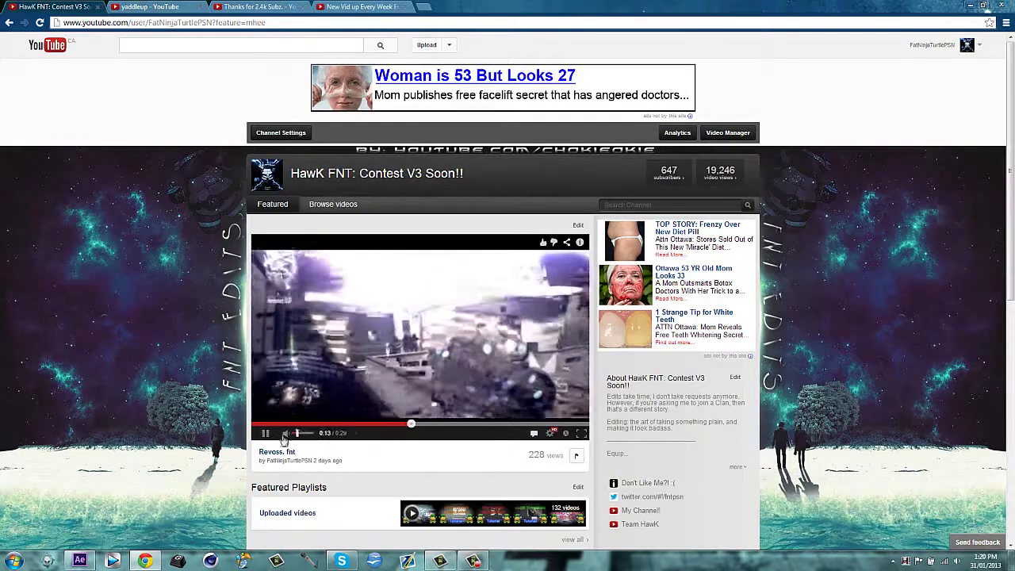
# - Replay the featured video from 0:12 to 0:13, then minimize the browser
pyautogui.click(265, 433)
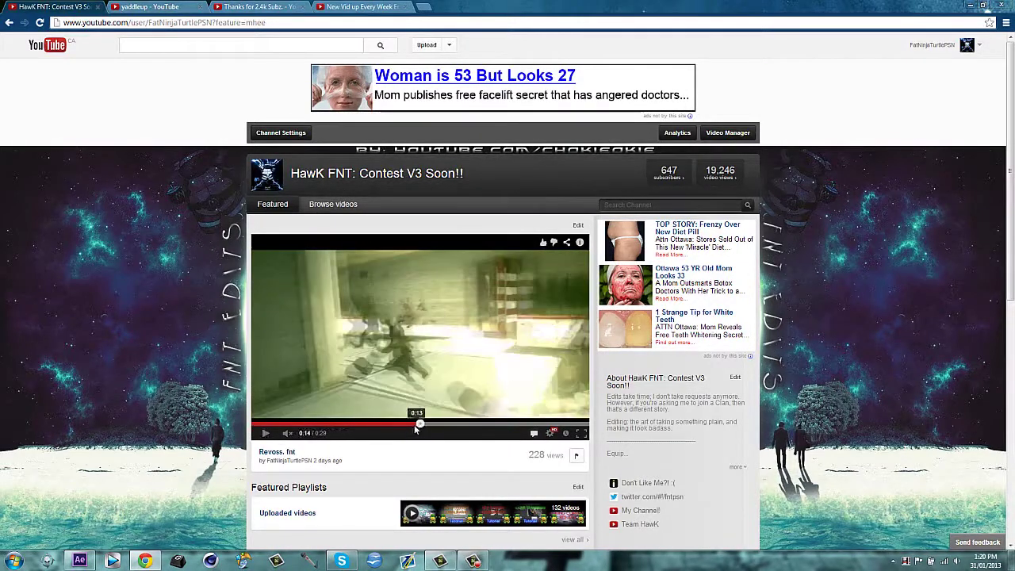
pyautogui.click(406, 424)
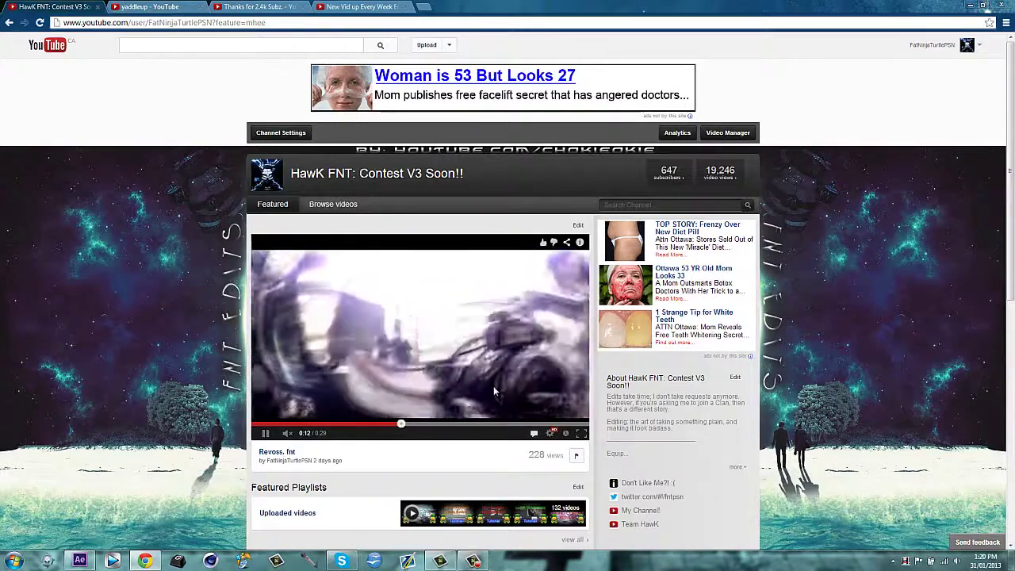
pyautogui.click(515, 389)
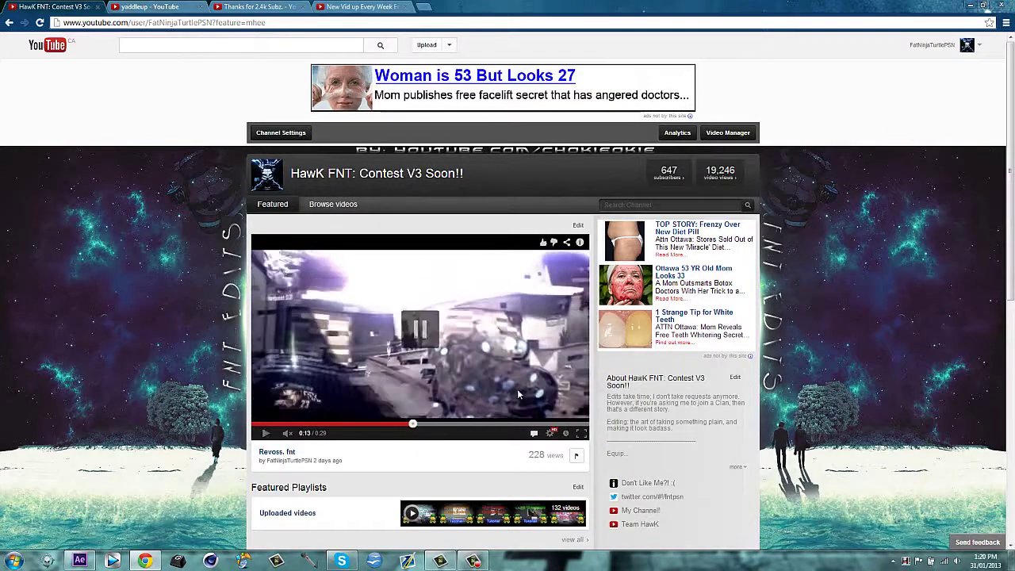
pyautogui.click(145, 560)
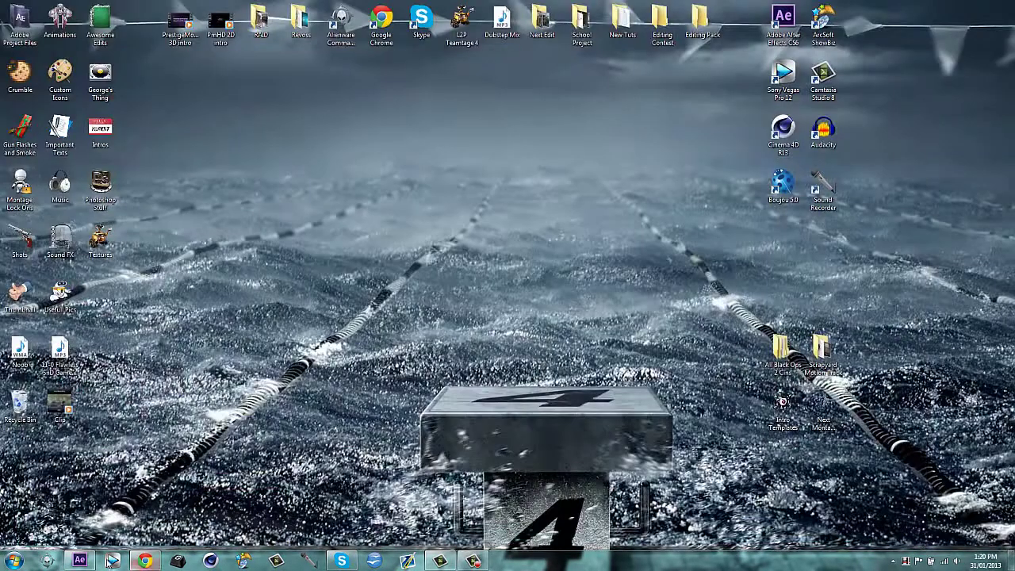
# - Back in After Effects, create a black solid named 'Mask MAtte'
pyautogui.click(80, 561)
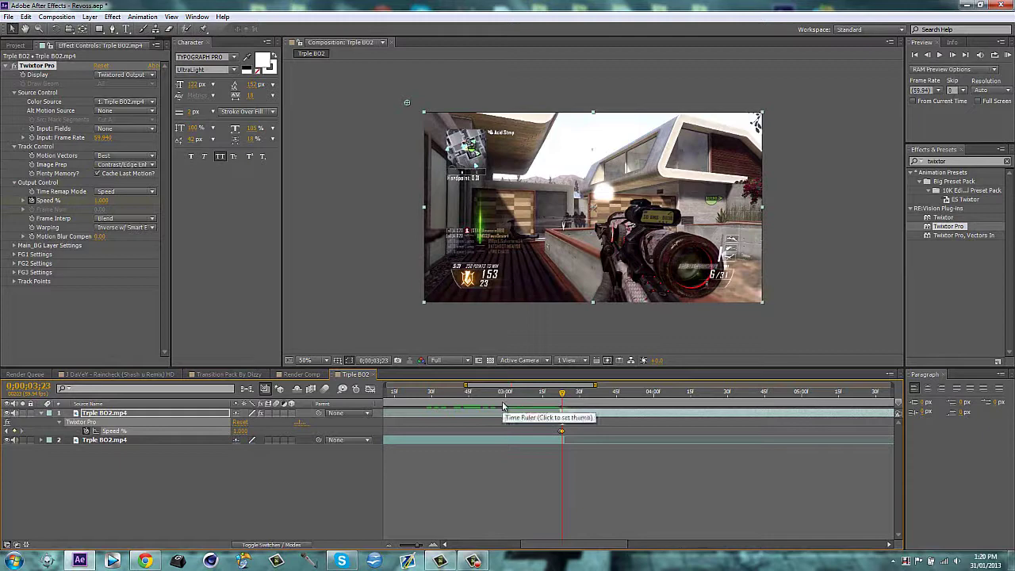
pyautogui.hotkey('ctrl', 'y')
pyautogui.write('M')
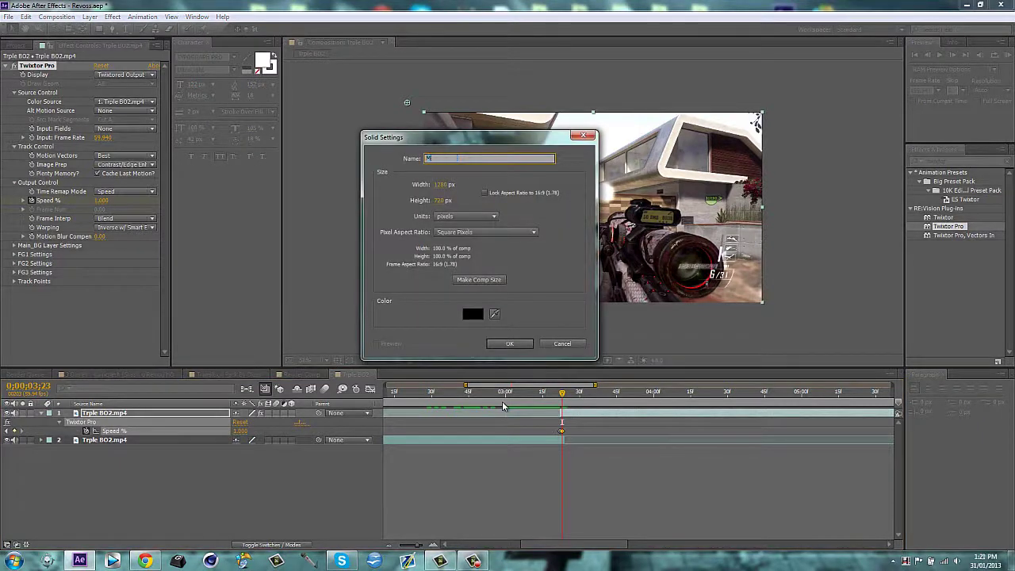
pyautogui.write('esk MA')
pyautogui.write('e')
pyautogui.press('Return')
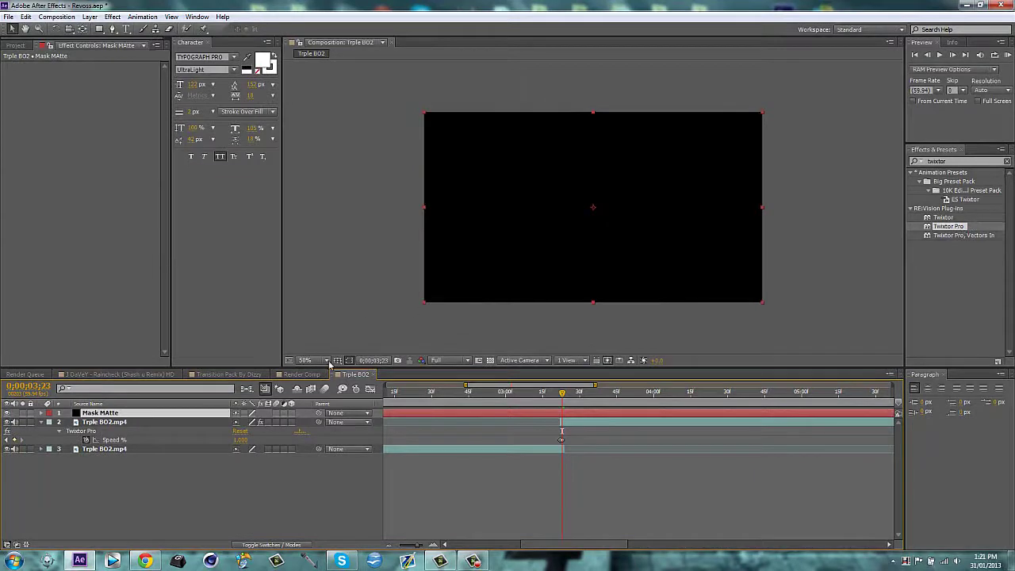
# - Hide the Mask MAtte solid and trim its start to the Speed keyframe at 0;00;03;23
pyautogui.click(968, 170)
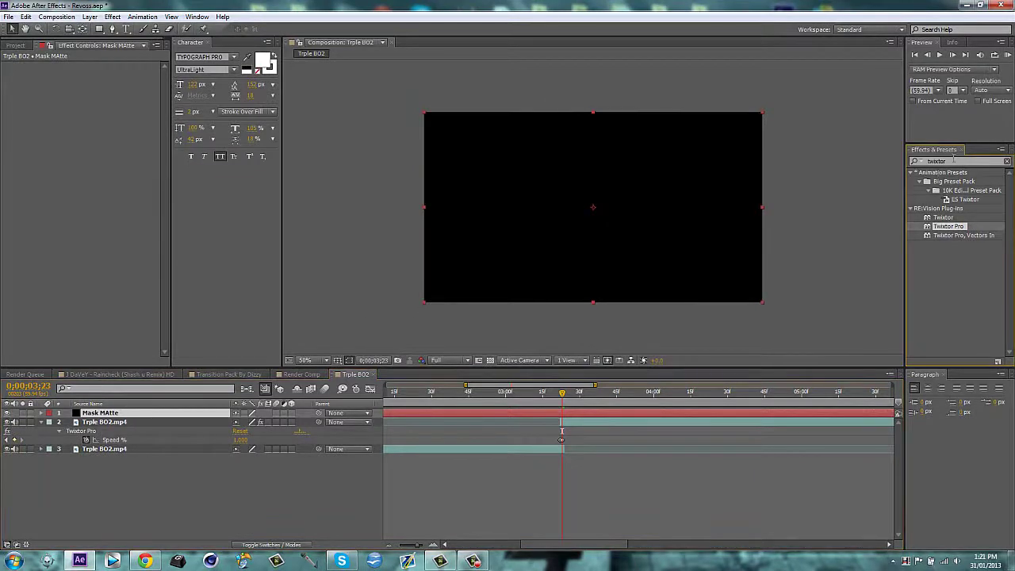
pyautogui.click(8, 413)
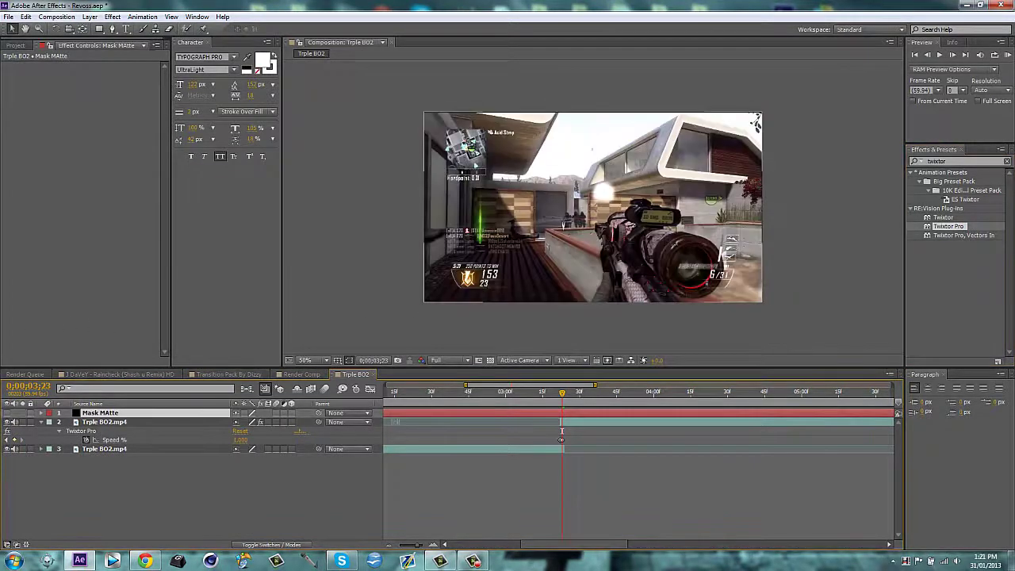
pyautogui.moveTo(465, 387); pyautogui.dragTo(389, 386)
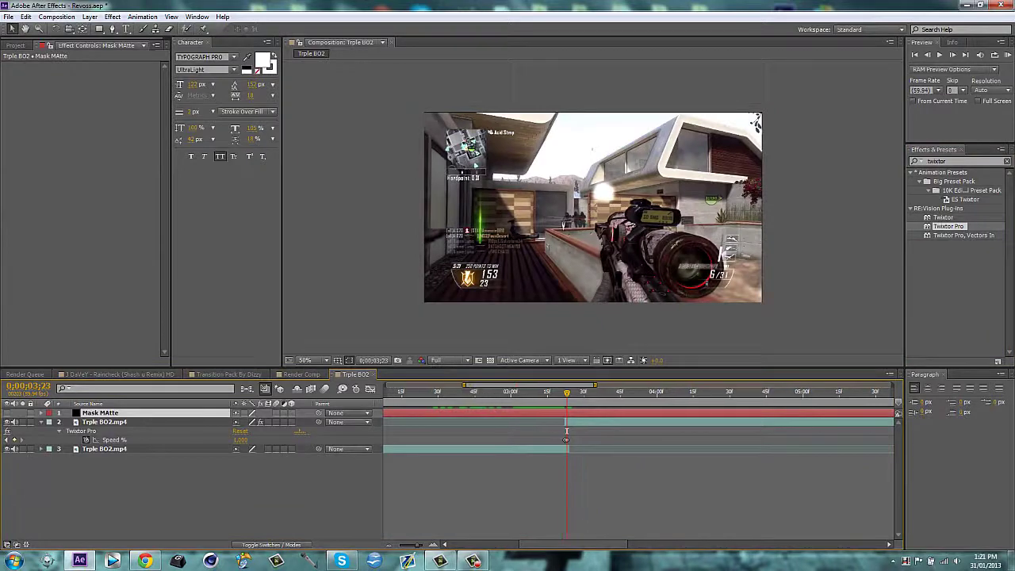
pyautogui.click(390, 391)
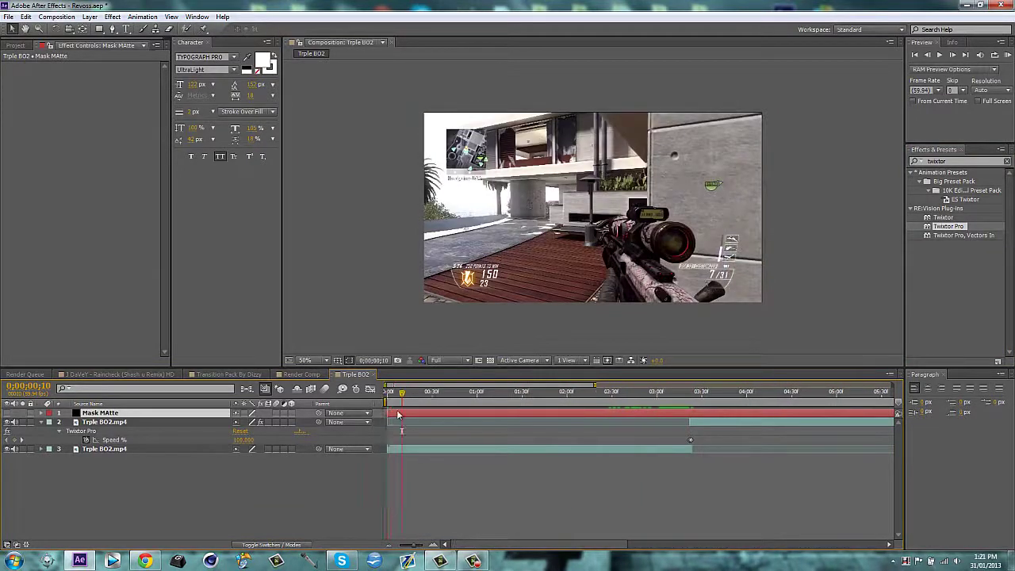
pyautogui.click(20, 440)
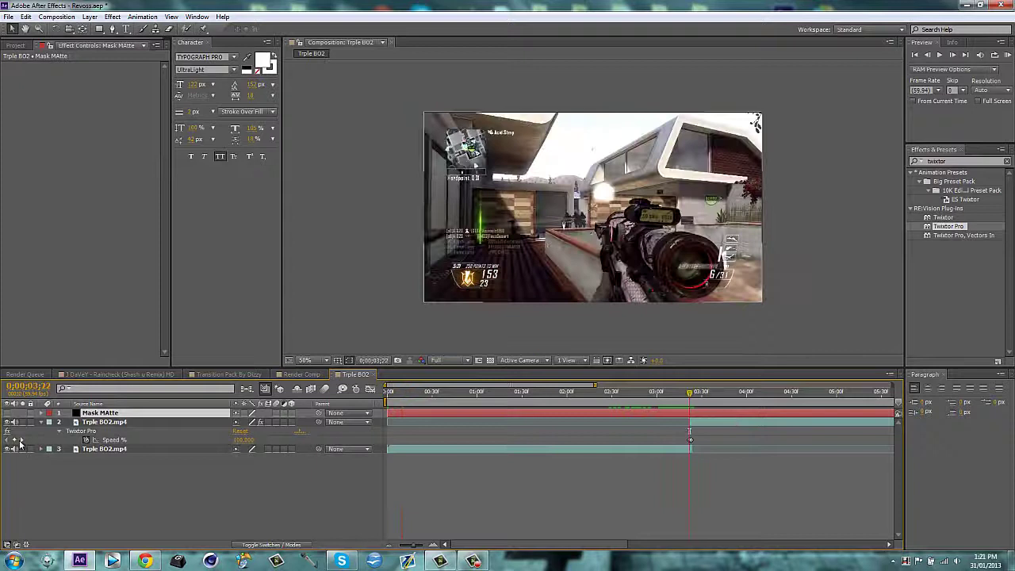
pyautogui.moveTo(388, 412); pyautogui.dragTo(691, 414)
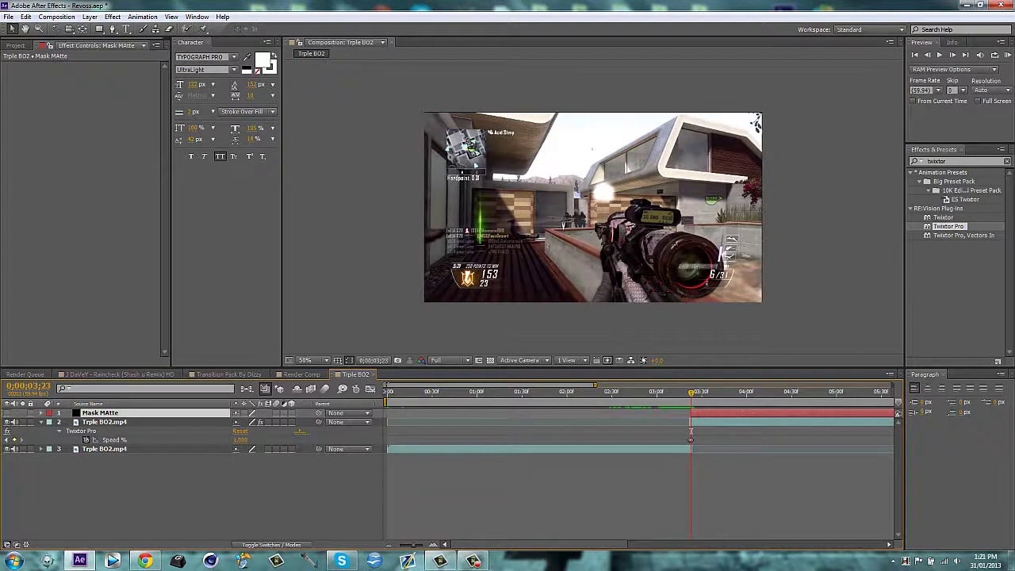
pyautogui.moveTo(386, 385); pyautogui.dragTo(524, 385)
pyautogui.moveTo(596, 385); pyautogui.dragTo(503, 384)
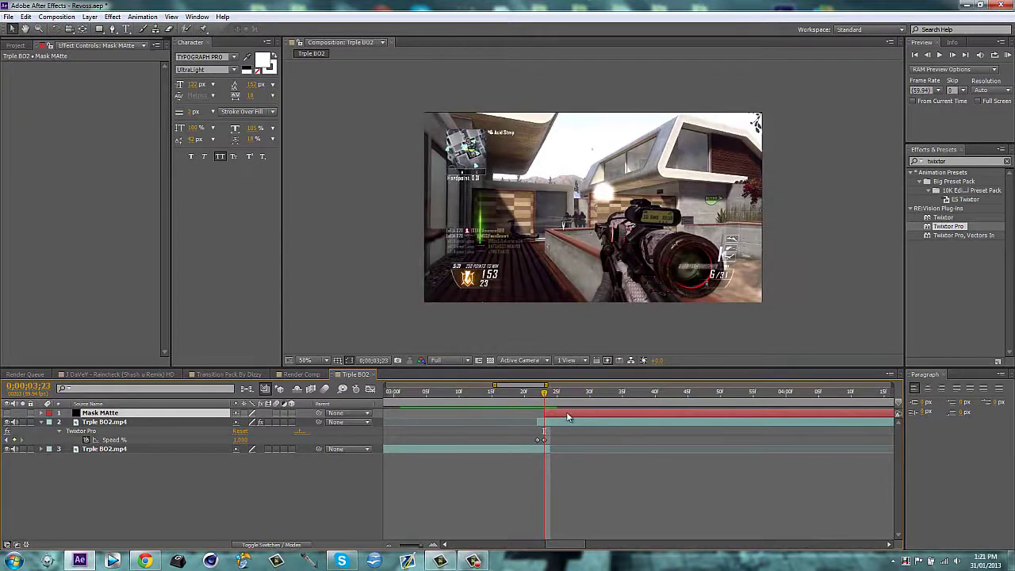
# - Start the RotoBezier mask on Mask MAtte along the rifle's bottom, left side and upper edge
pyautogui.press('g')
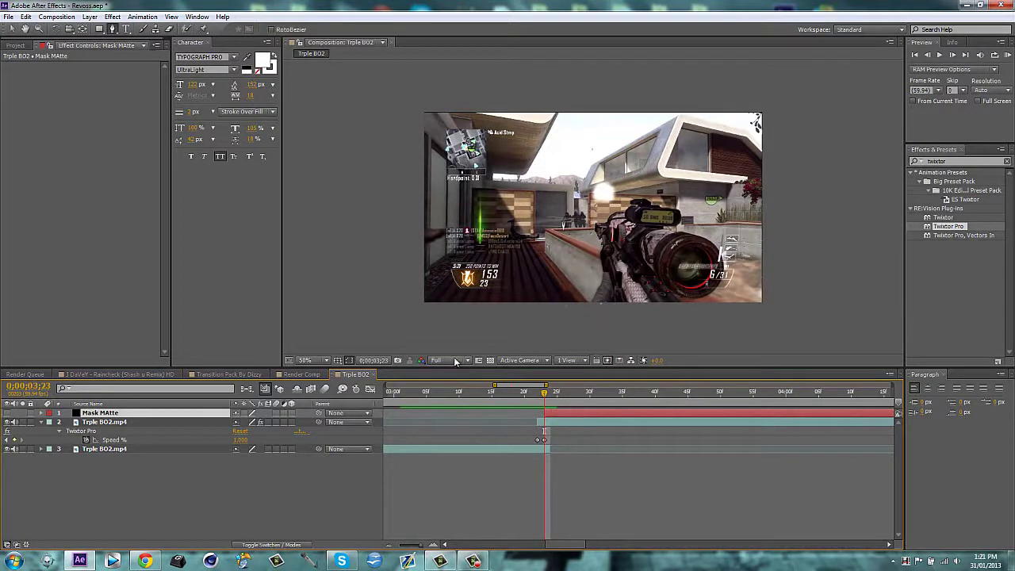
pyautogui.scroll(2, 651, 278)
pyautogui.scroll(1, 651, 278)
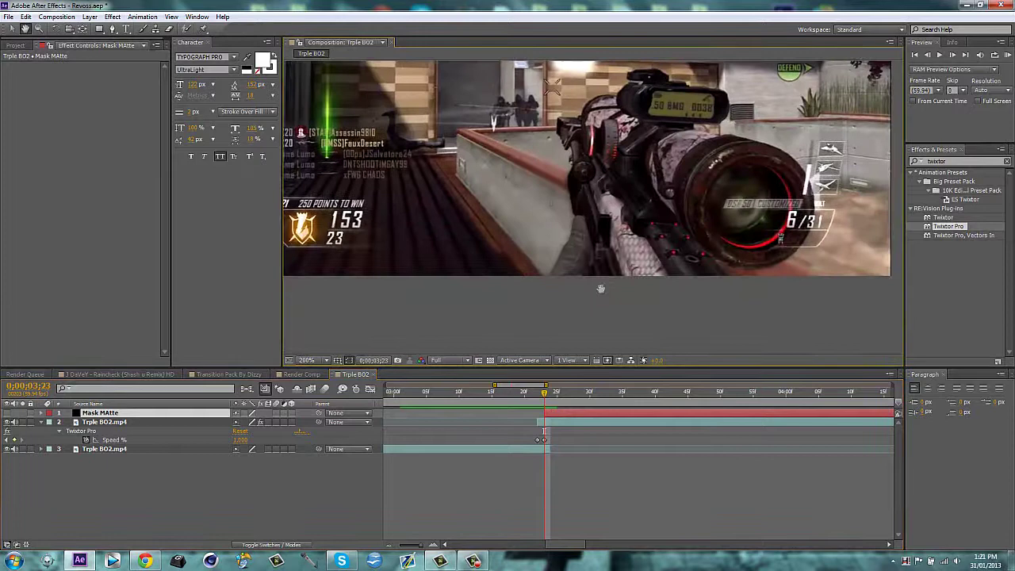
pyautogui.scroll(1, 651, 278)
pyautogui.moveTo(516, 201); pyautogui.dragTo(573, 162)
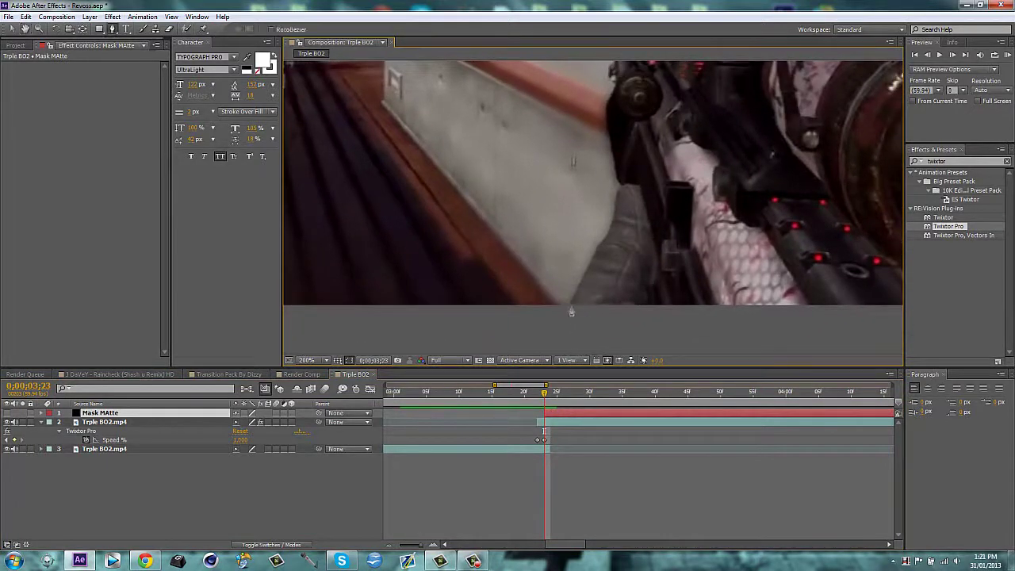
pyautogui.moveTo(571, 305); pyautogui.dragTo(616, 202)
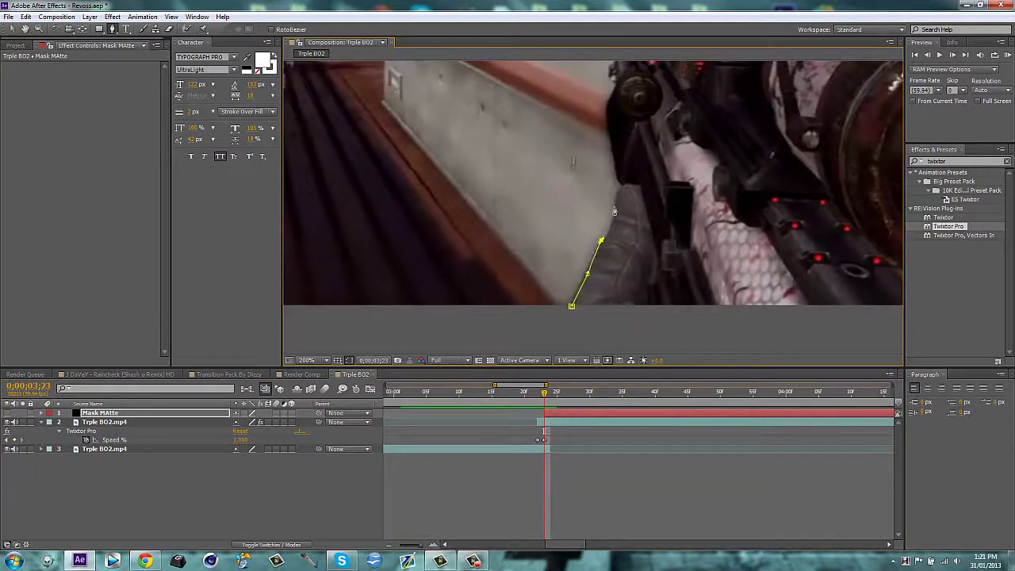
pyautogui.click(602, 100)
pyautogui.moveTo(640, 153); pyautogui.dragTo(578, 308)
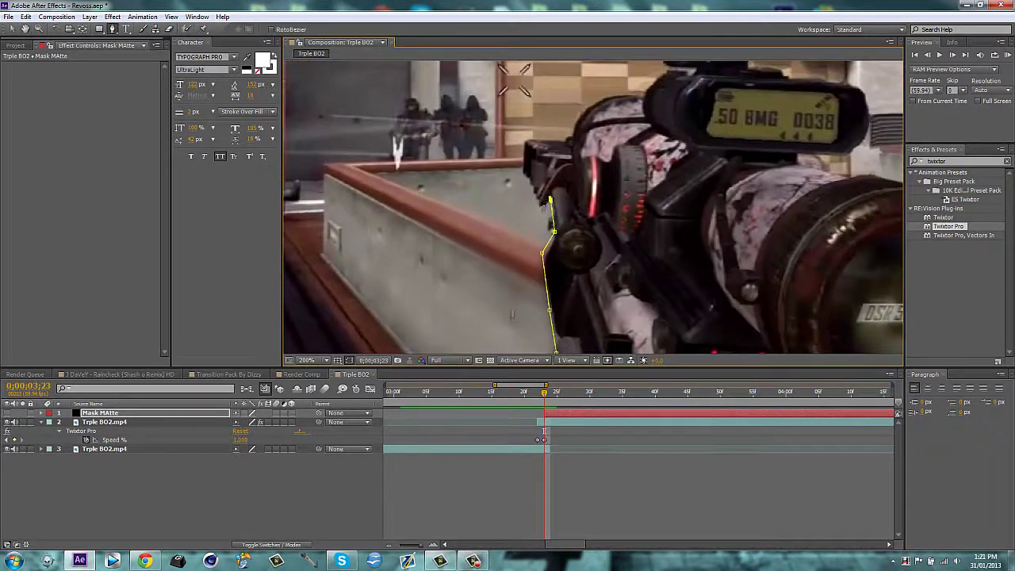
pyautogui.click(549, 200)
pyautogui.click(570, 140)
pyautogui.click(588, 107)
pyautogui.click(630, 95)
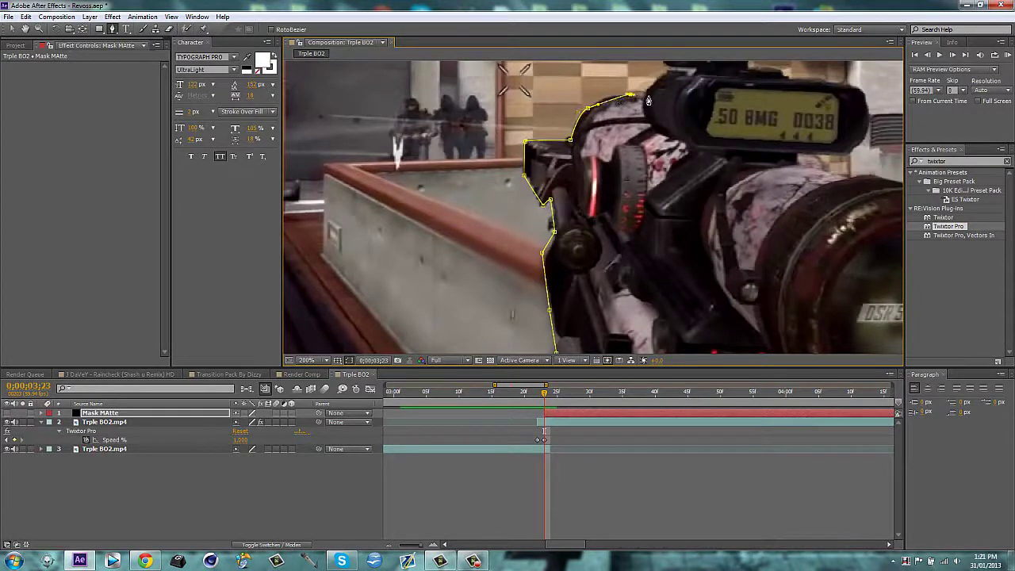
pyautogui.click(640, 99)
pyautogui.click(655, 79)
# - Continue the mask across the scope top, the gun's right edge and the barrel's underside
pyautogui.moveTo(648, 122)
pyautogui.mouseDown()
pyautogui.moveTo(505, 318)
pyautogui.moveTo(492, 261)
pyautogui.mouseUp()
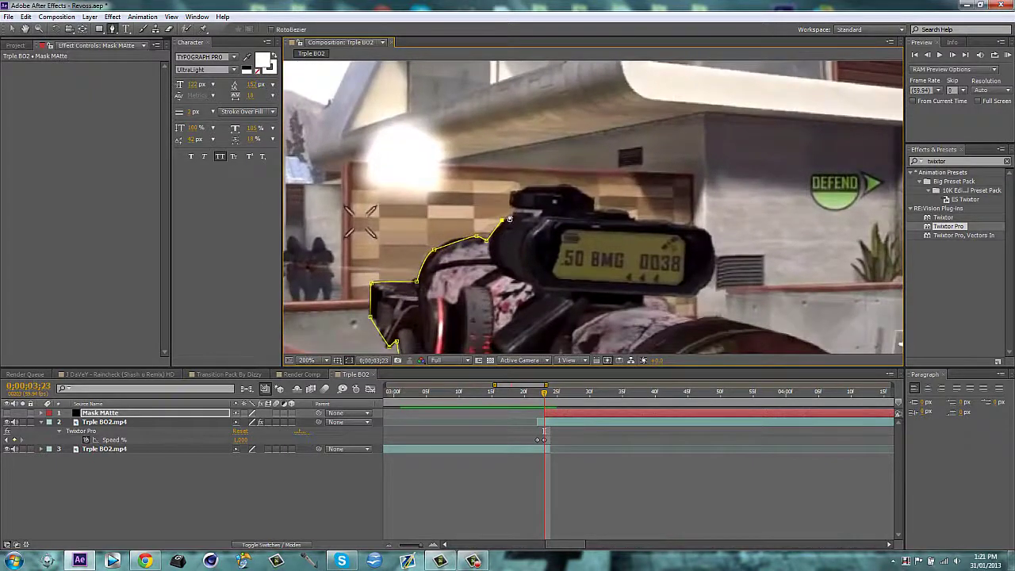
pyautogui.click(518, 189)
pyautogui.click(577, 194)
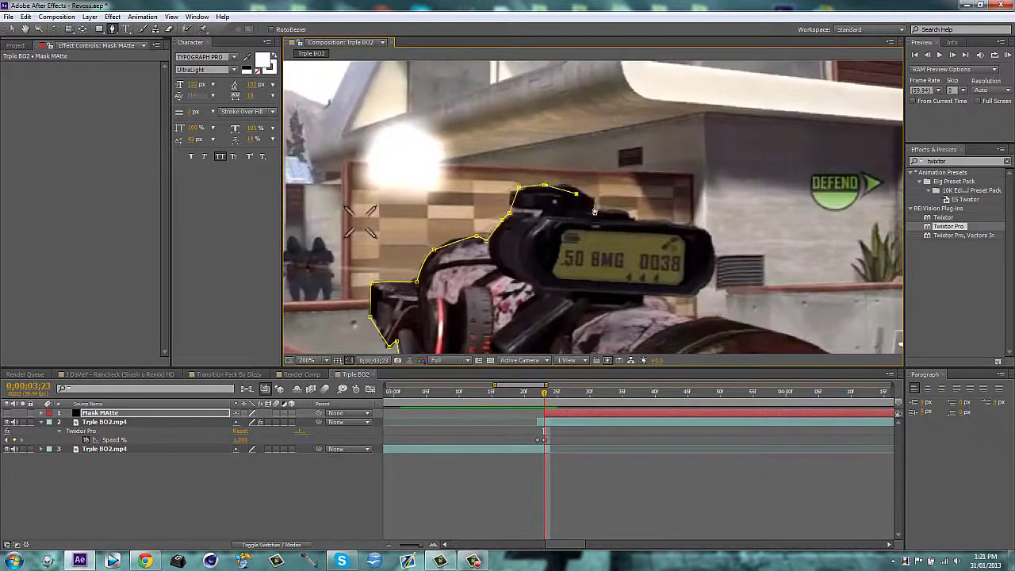
pyautogui.click(650, 222)
pyautogui.click(692, 226)
pyautogui.click(710, 246)
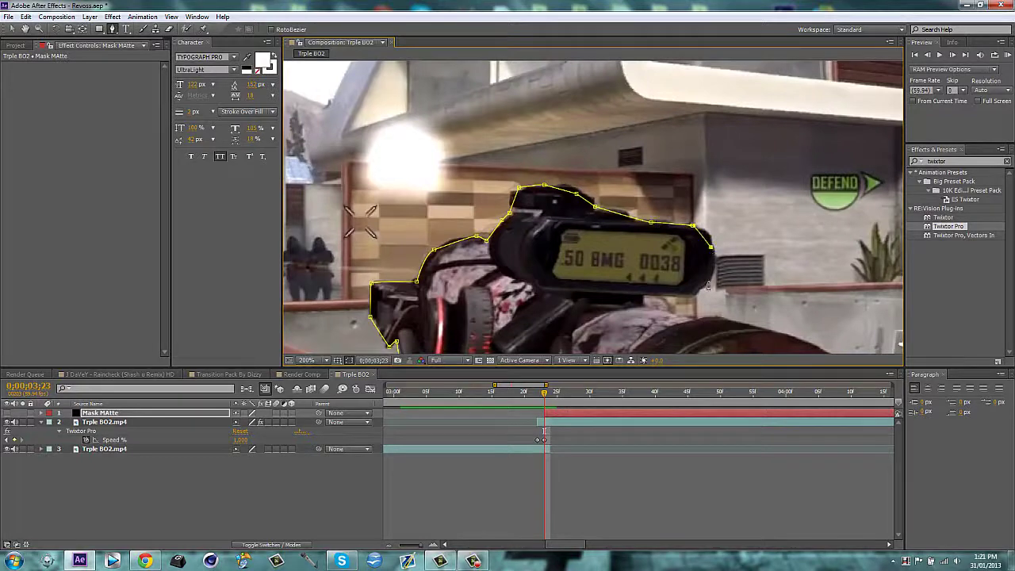
pyautogui.click(645, 296)
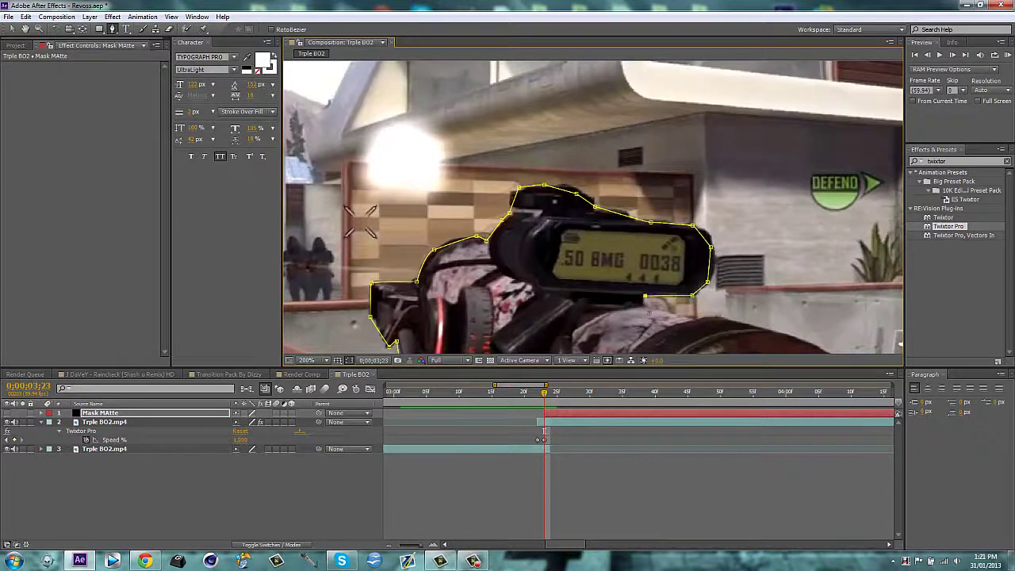
pyautogui.click(695, 316)
pyautogui.click(743, 322)
# - Trace around the scope lens and scope bottom, then close the mask around the rifle
pyautogui.moveTo(781, 369)
pyautogui.mouseDown()
pyautogui.moveTo(621, 428)
pyautogui.moveTo(621, 441)
pyautogui.mouseUp()
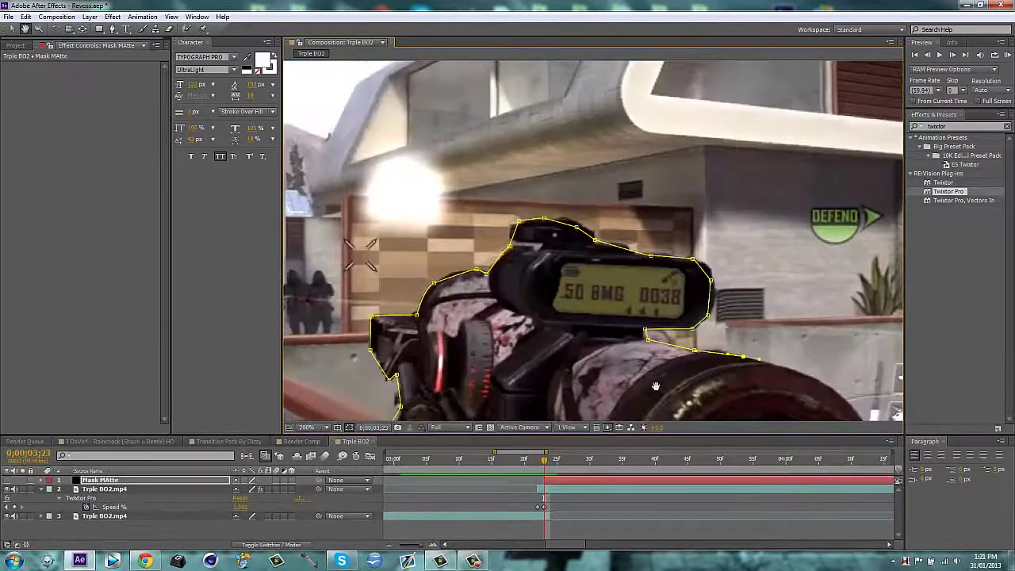
pyautogui.moveTo(713, 380); pyautogui.dragTo(576, 230)
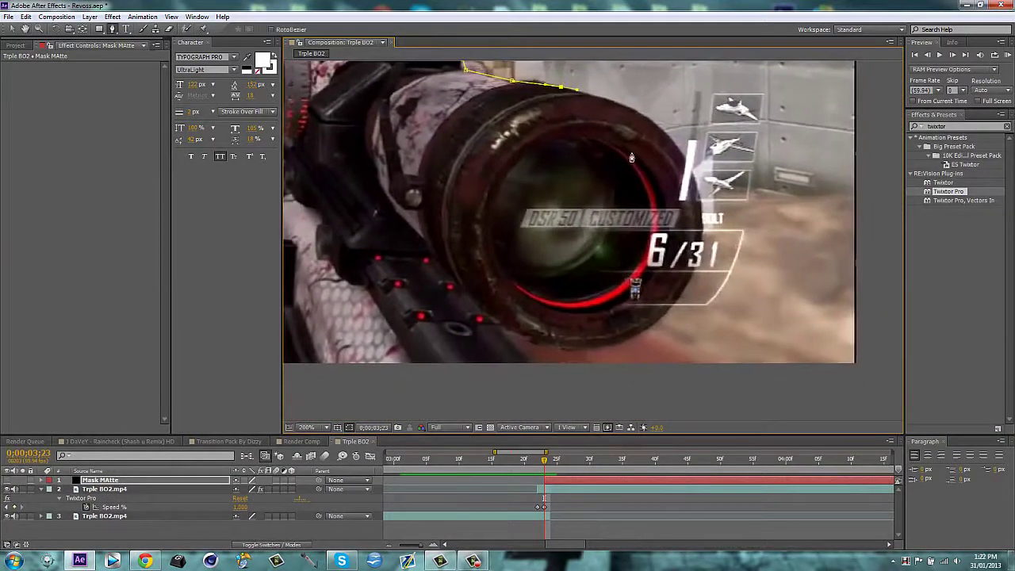
pyautogui.press('g')
pyautogui.moveTo(658, 132); pyautogui.dragTo(684, 171)
pyautogui.click(703, 237)
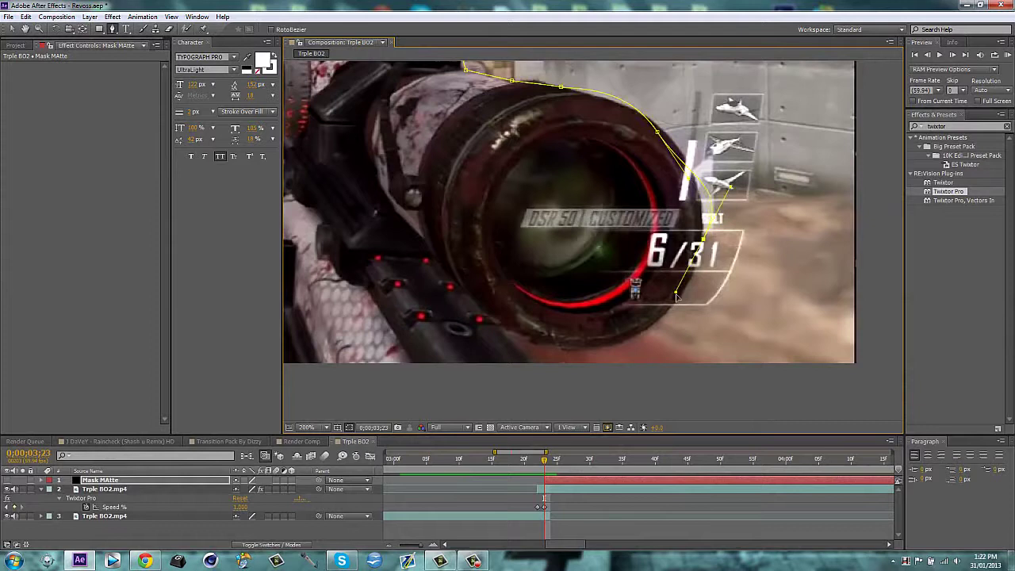
pyautogui.click(693, 278)
pyautogui.moveTo(693, 279); pyautogui.dragTo(679, 301)
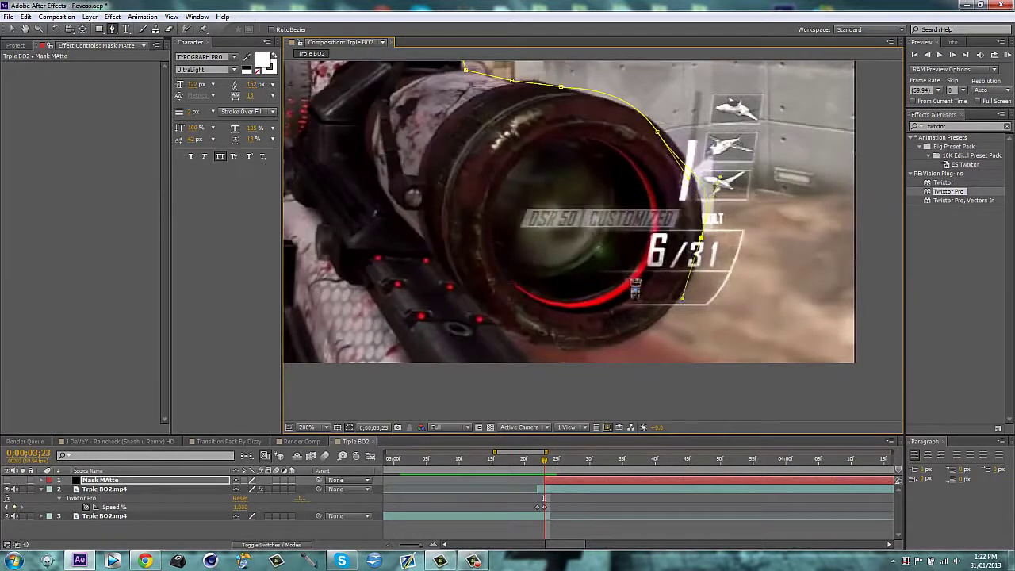
pyautogui.click(637, 326)
pyautogui.click(591, 342)
pyautogui.click(558, 346)
pyautogui.click(507, 326)
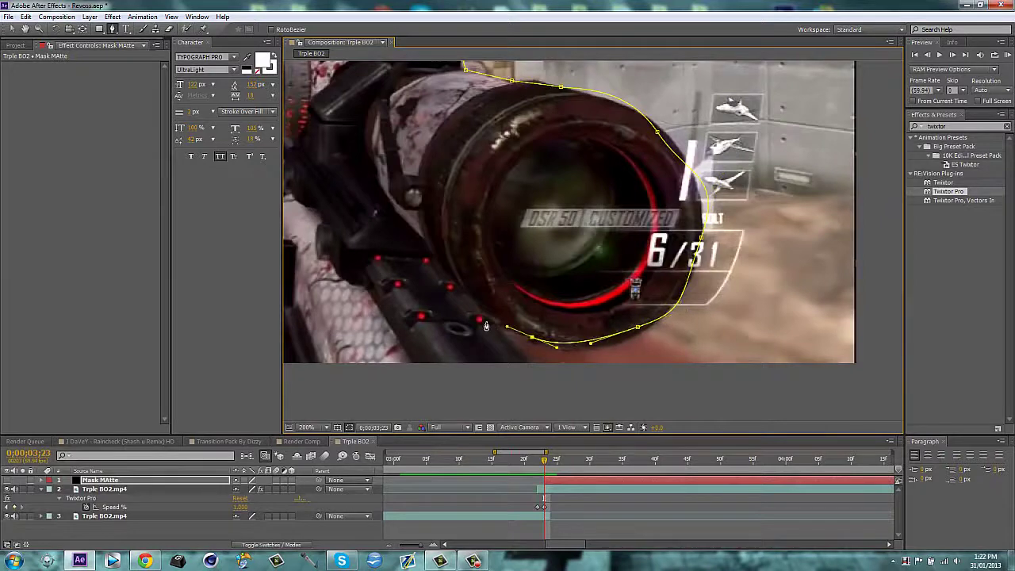
pyautogui.moveTo(552, 313)
pyautogui.mouseDown()
pyautogui.moveTo(516, 138)
pyautogui.moveTo(531, 162)
pyautogui.mouseUp()
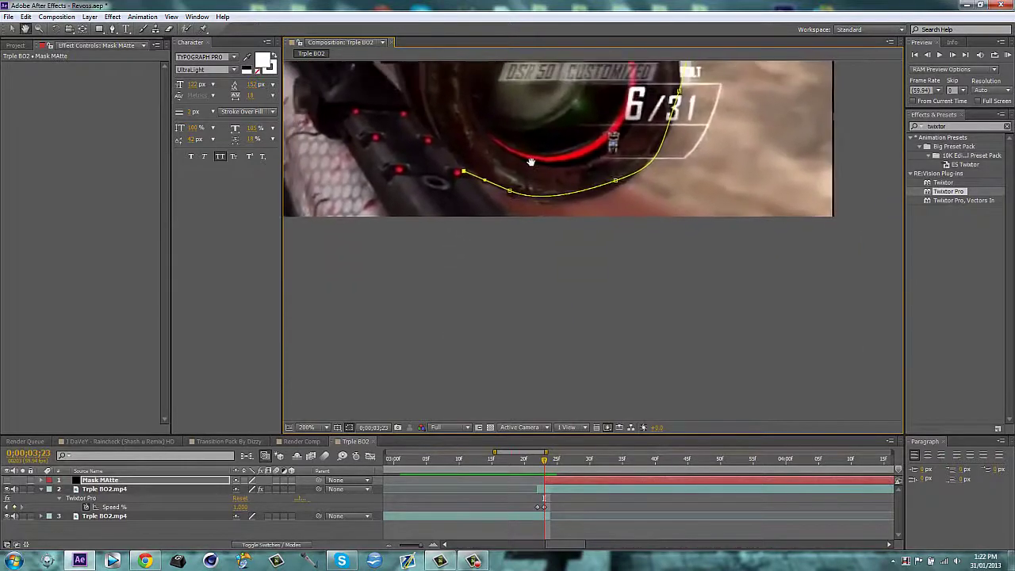
pyautogui.moveTo(520, 227); pyautogui.dragTo(516, 315)
pyautogui.click(369, 334)
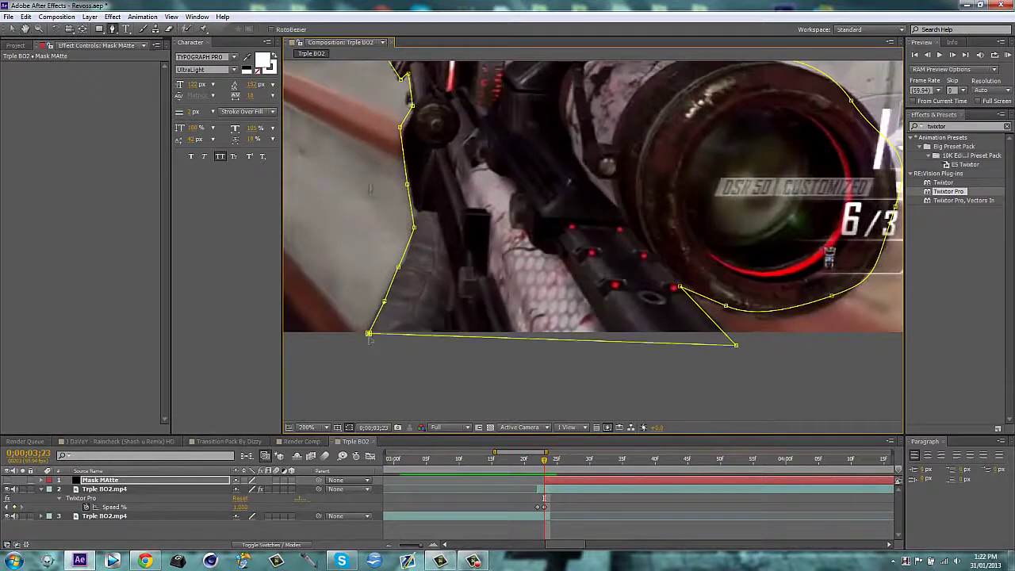
# - Give the rifle mask a 10-pixel feather
pyautogui.scroll(-5, 564, 251)
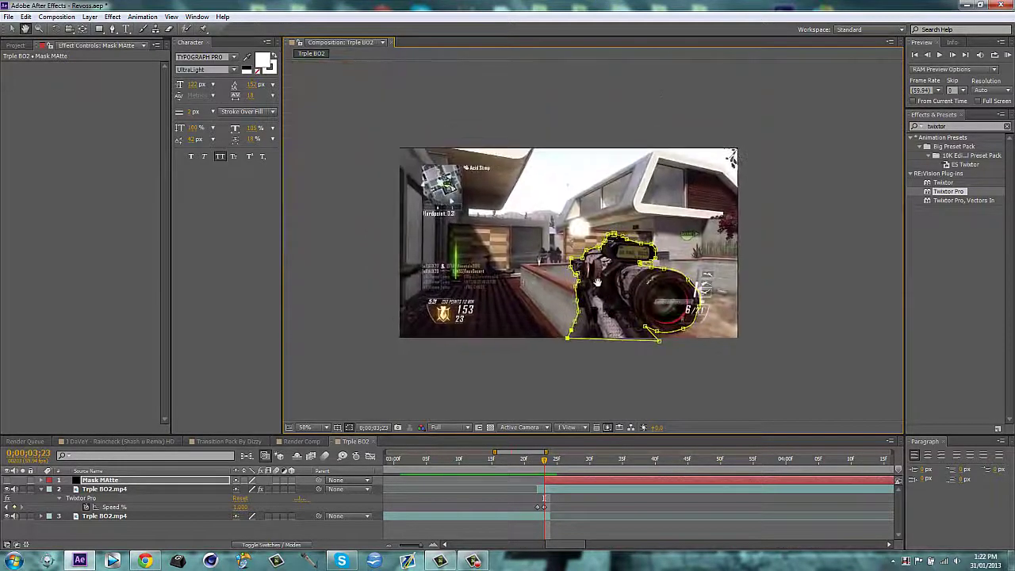
pyautogui.scroll(3, 626, 357)
pyautogui.scroll(-5, 626, 357)
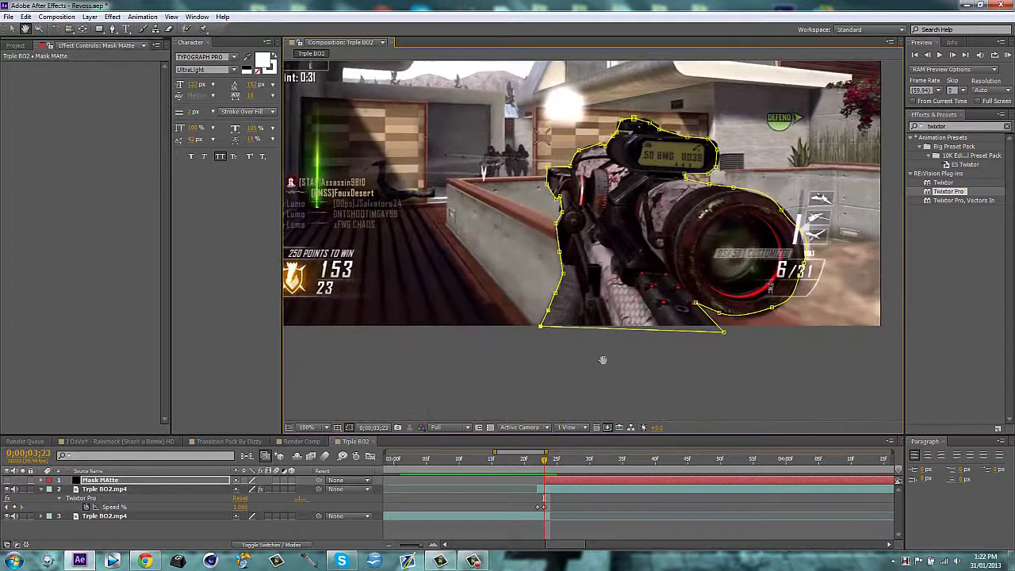
pyautogui.click(252, 535)
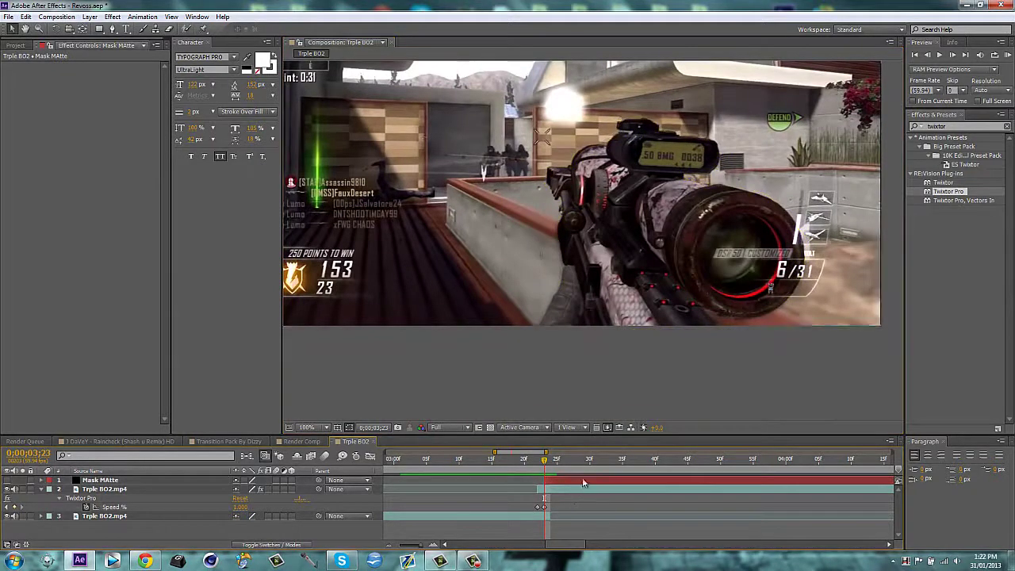
pyautogui.click(579, 481)
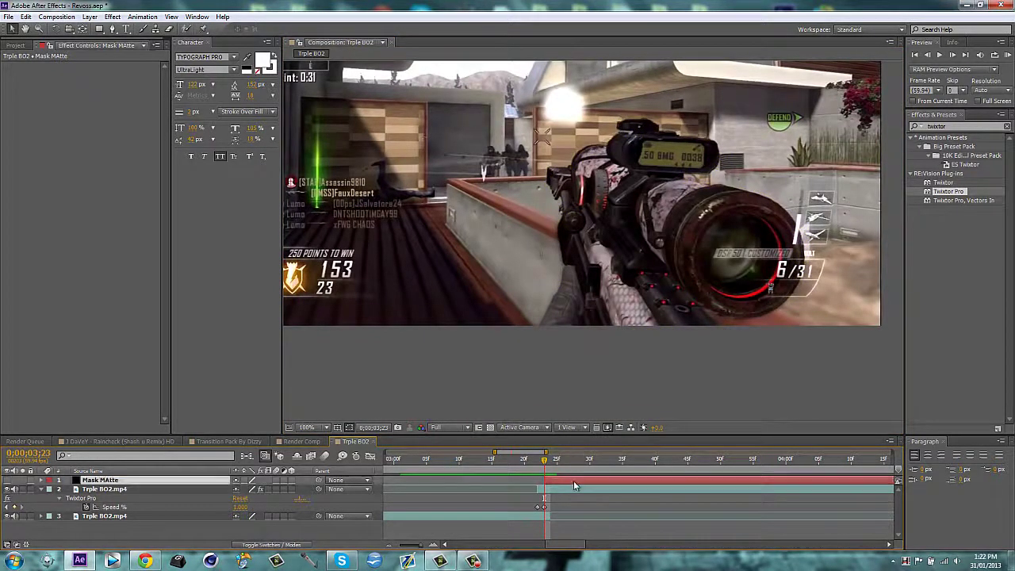
pyautogui.press('f')
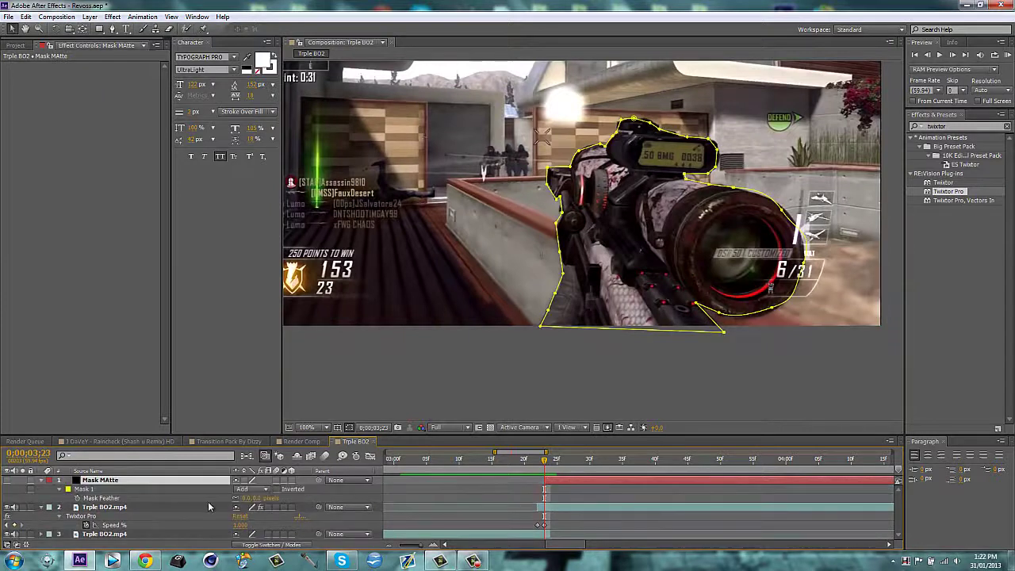
pyautogui.moveTo(252, 498); pyautogui.dragTo(250, 504)
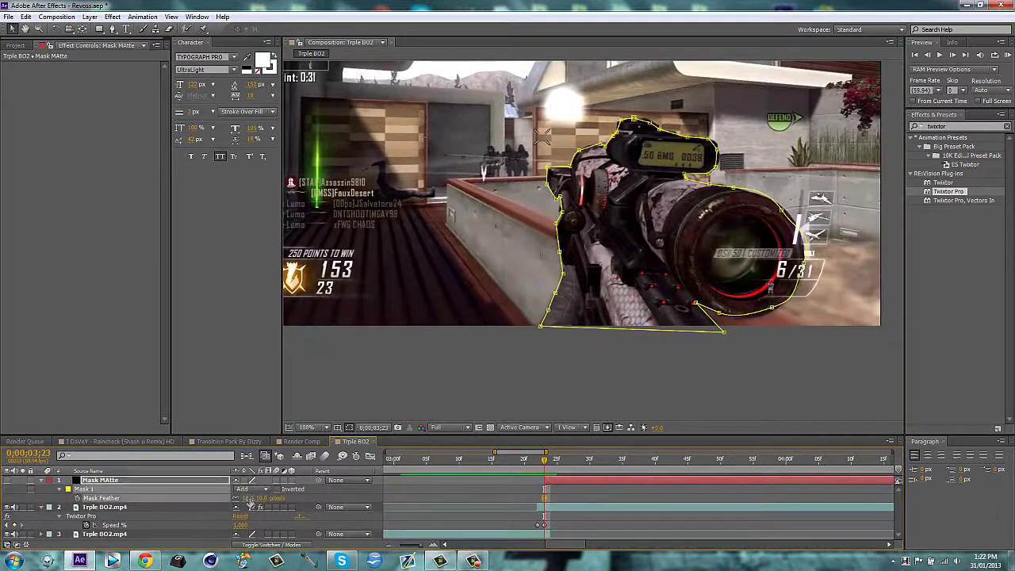
# - Keyframe the Mask Path, then advance ten frames and zoom in on the gun's lower-left edge
pyautogui.press('m')
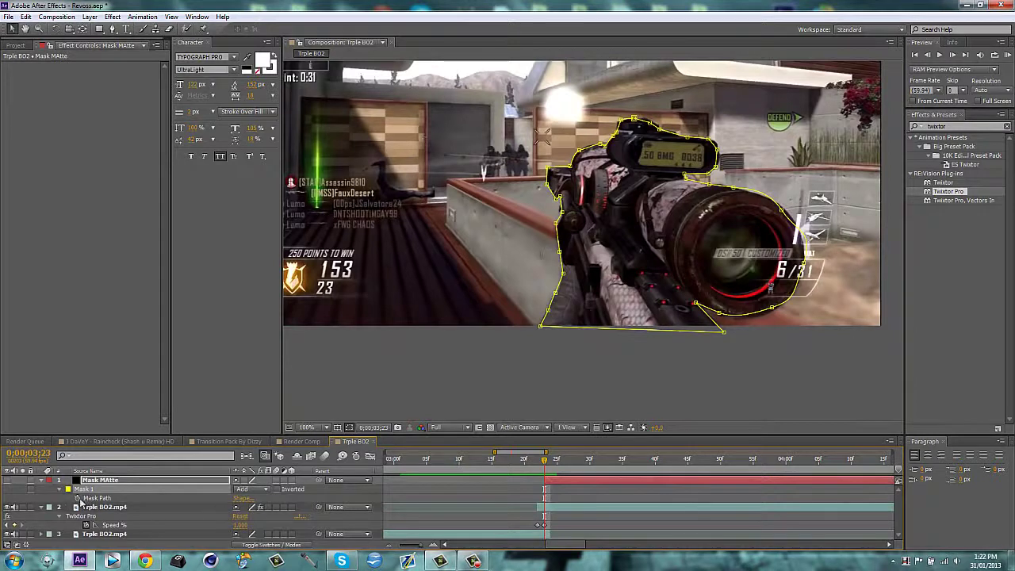
pyautogui.click(77, 498)
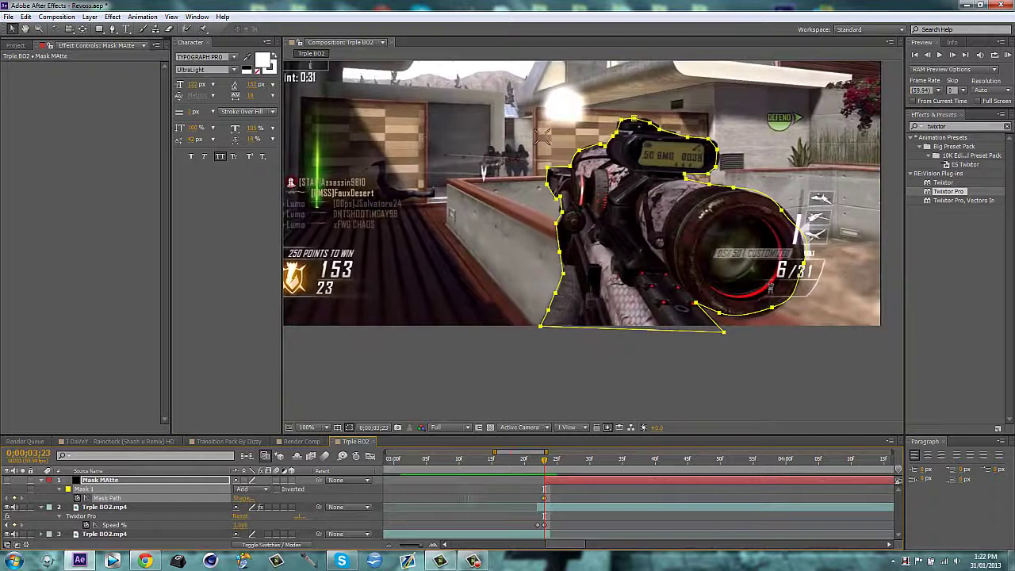
pyautogui.hotkey('shift', 'pagedown')
pyautogui.press('h')
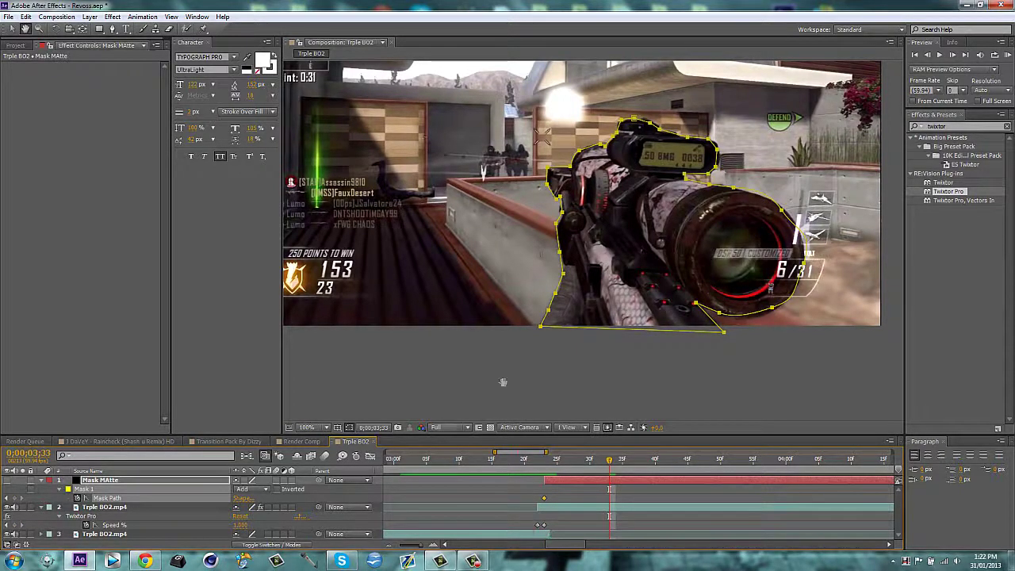
pyautogui.scroll(2, 631, 268)
pyautogui.moveTo(589, 378); pyautogui.dragTo(613, 255)
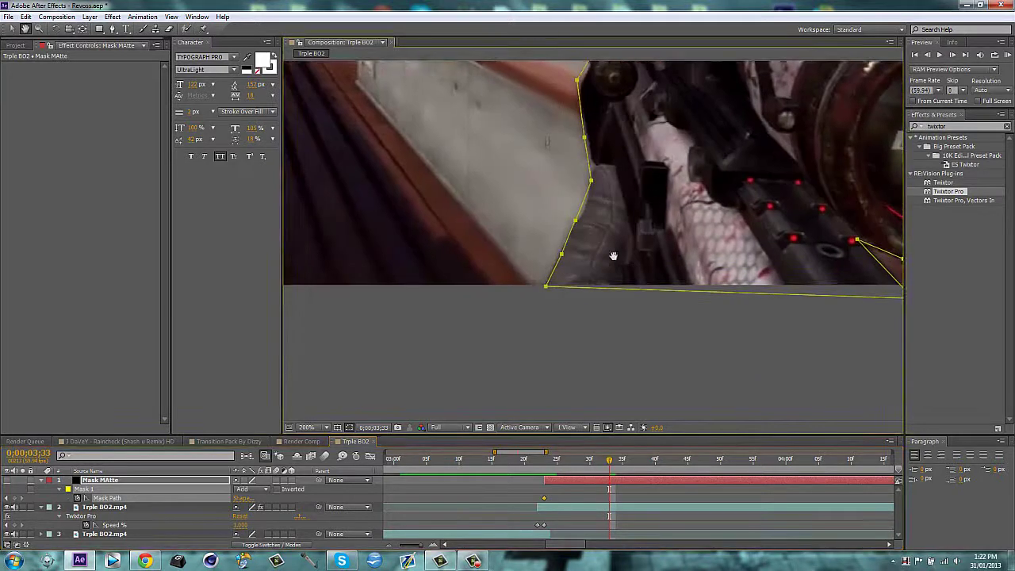
# - Move the mask's left-edge points onto the gun, undoing two mistaken moves
pyautogui.press('v')
pyautogui.moveTo(575, 221); pyautogui.dragTo(577, 222)
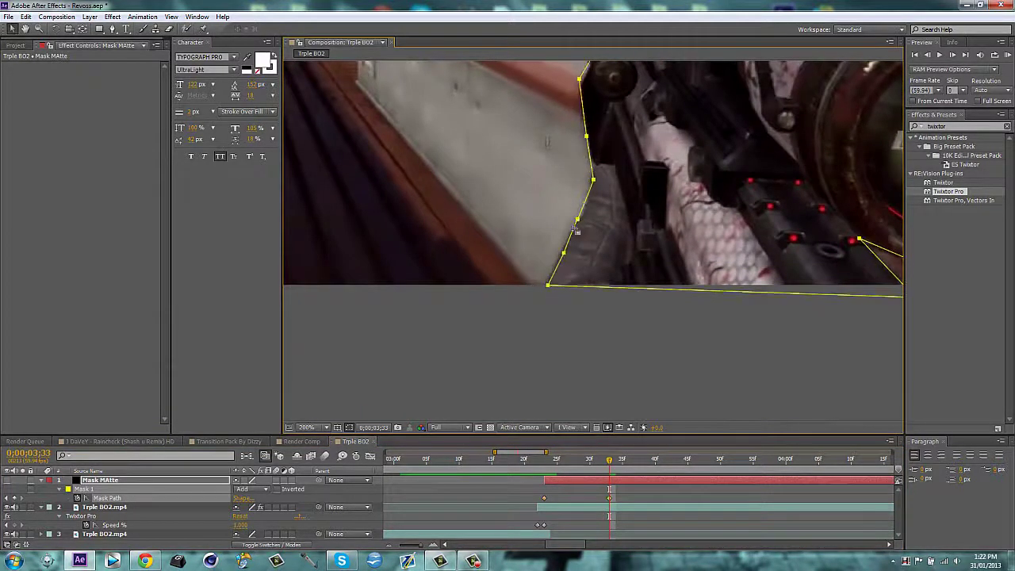
pyautogui.hotkey('ctrl', 'z')
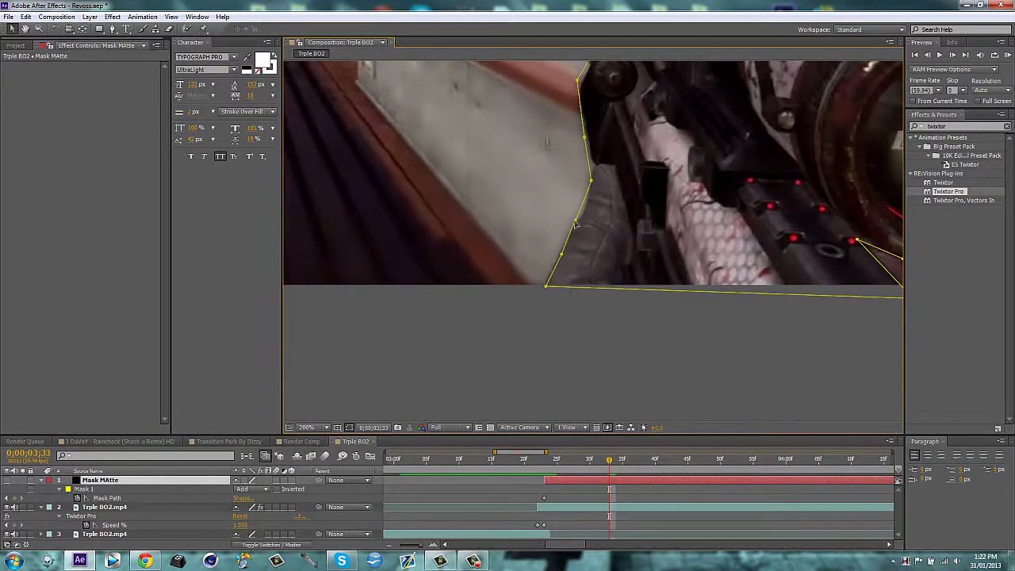
pyautogui.moveTo(575, 222); pyautogui.dragTo(606, 215)
pyautogui.hotkey('ctrl', 'z')
pyautogui.scroll(1, 626, 199)
pyautogui.moveTo(595, 277); pyautogui.dragTo(572, 254)
pyautogui.press('v')
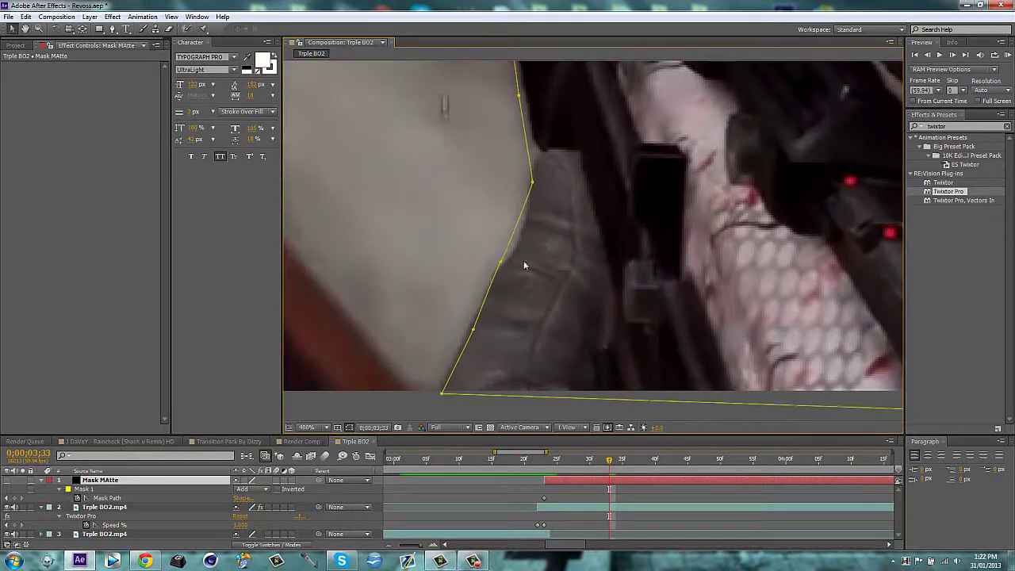
pyautogui.moveTo(501, 263); pyautogui.dragTo(519, 248)
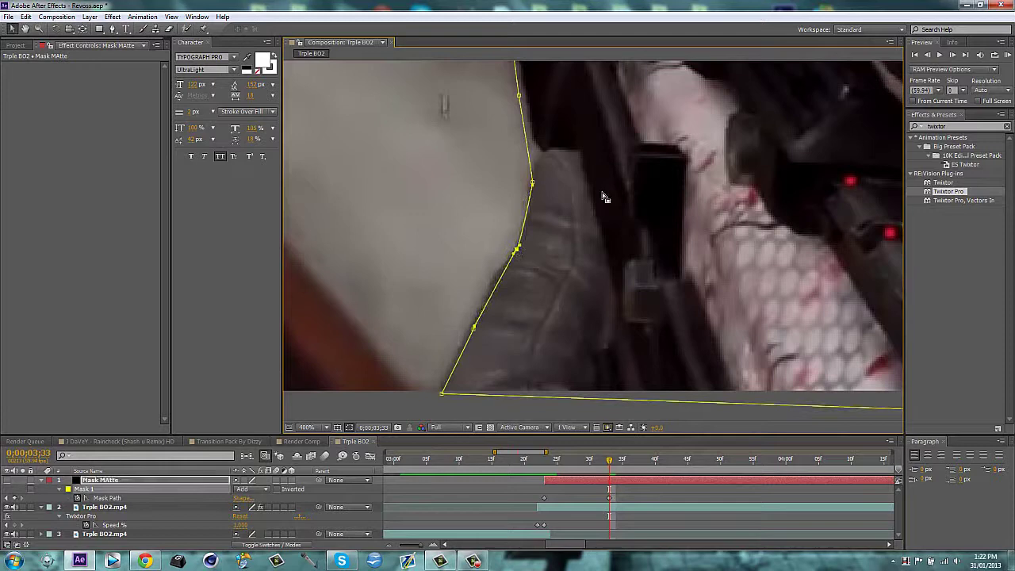
# - Align the grip, lower-left and top mask points with the gun, then recenter the view
pyautogui.moveTo(605, 197)
pyautogui.mouseDown()
pyautogui.moveTo(568, 198)
pyautogui.moveTo(492, 349)
pyautogui.moveTo(444, 333)
pyautogui.mouseUp()
pyautogui.moveTo(422, 222); pyautogui.dragTo(433, 237)
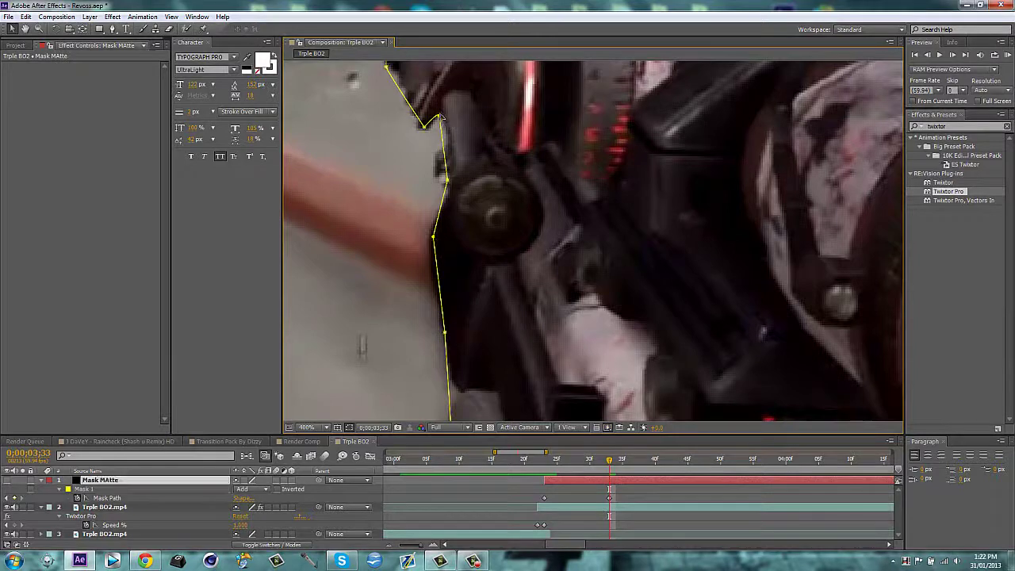
pyautogui.moveTo(438, 118); pyautogui.dragTo(444, 117)
pyautogui.scroll(-1, 585, 248)
pyautogui.scroll(-1, 557, 253)
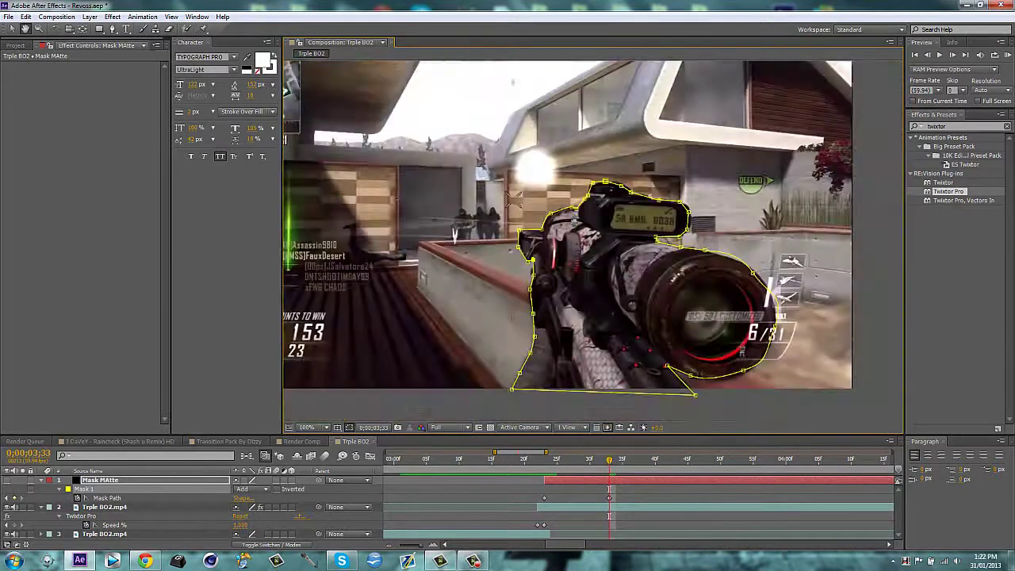
pyautogui.scroll(-2, 573, 222)
pyautogui.moveTo(577, 251); pyautogui.dragTo(596, 246)
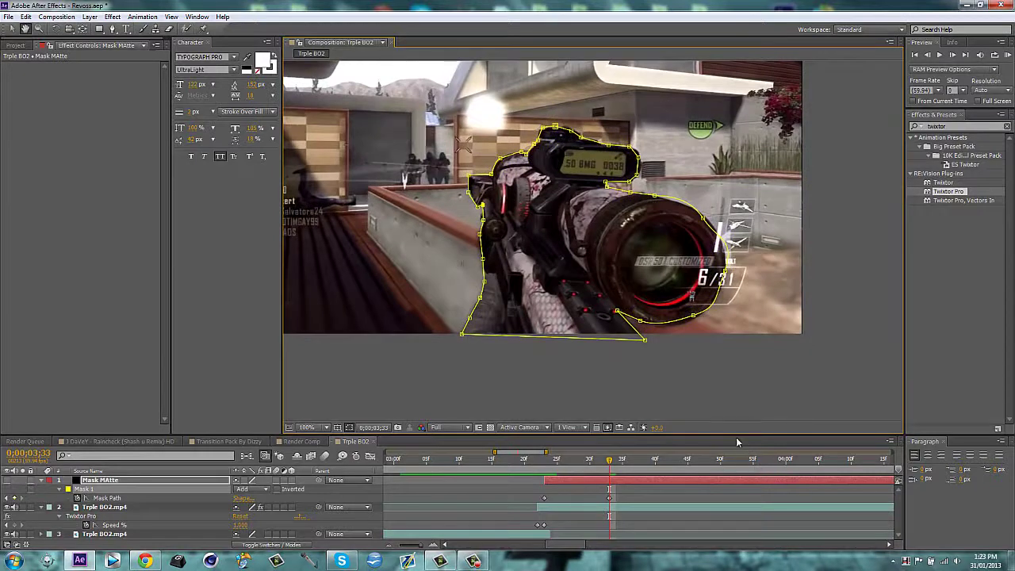
pyautogui.press('v')
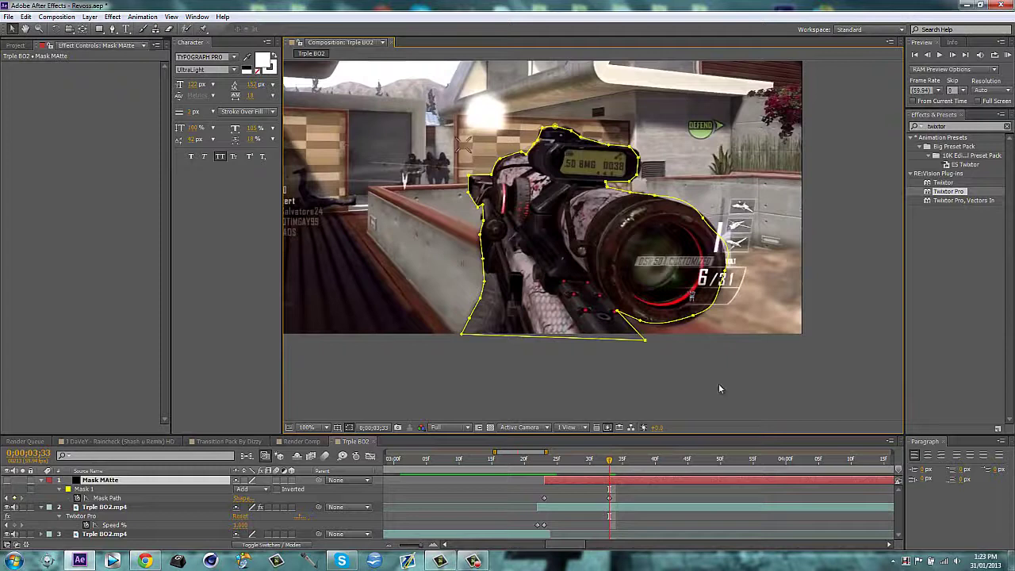
pyautogui.click(725, 377)
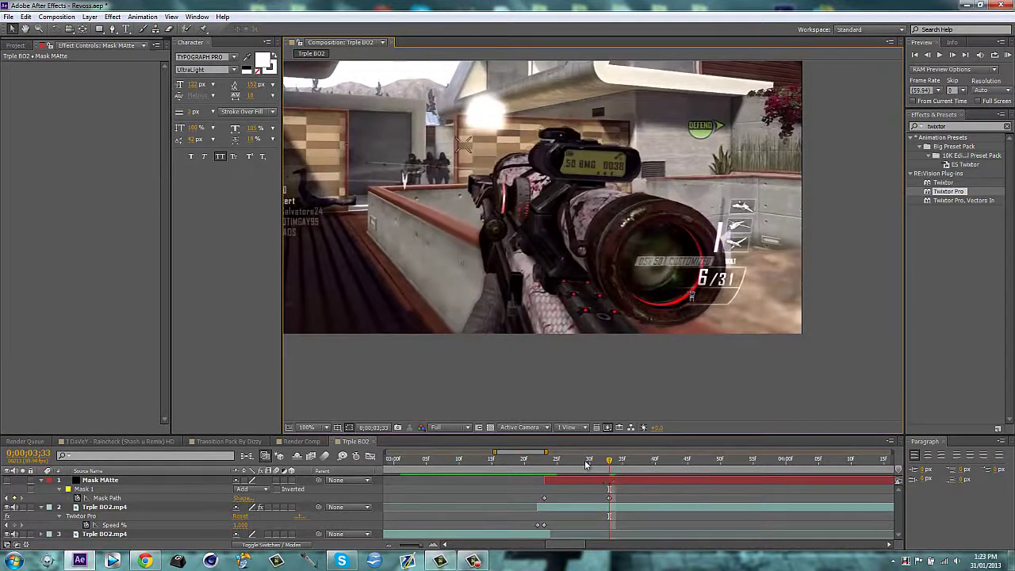
# - Create a new solid named 'Particles' at 0;00;03;23
pyautogui.moveTo(585, 465); pyautogui.dragTo(546, 461)
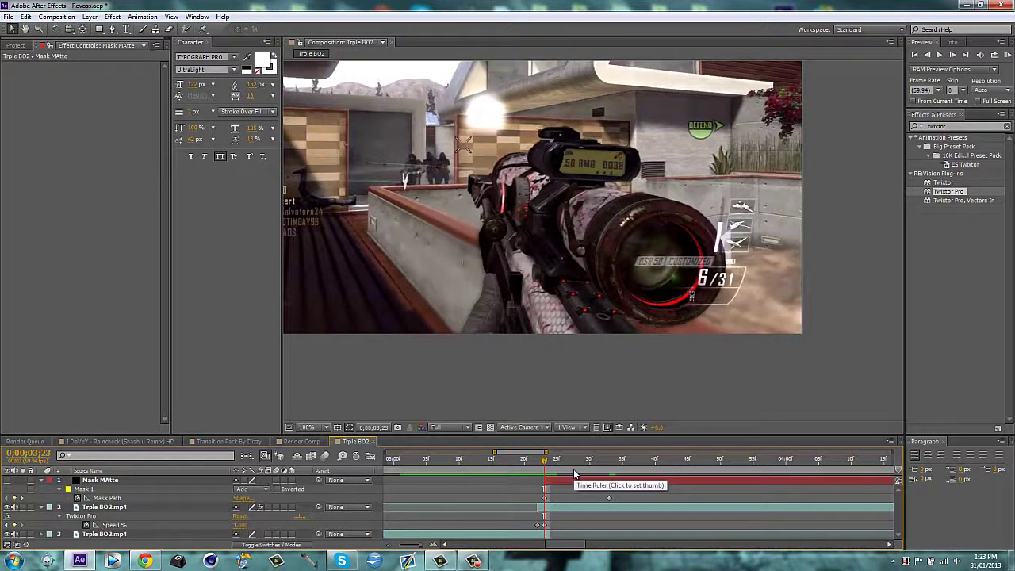
pyautogui.hotkey('ctrl', 'y')
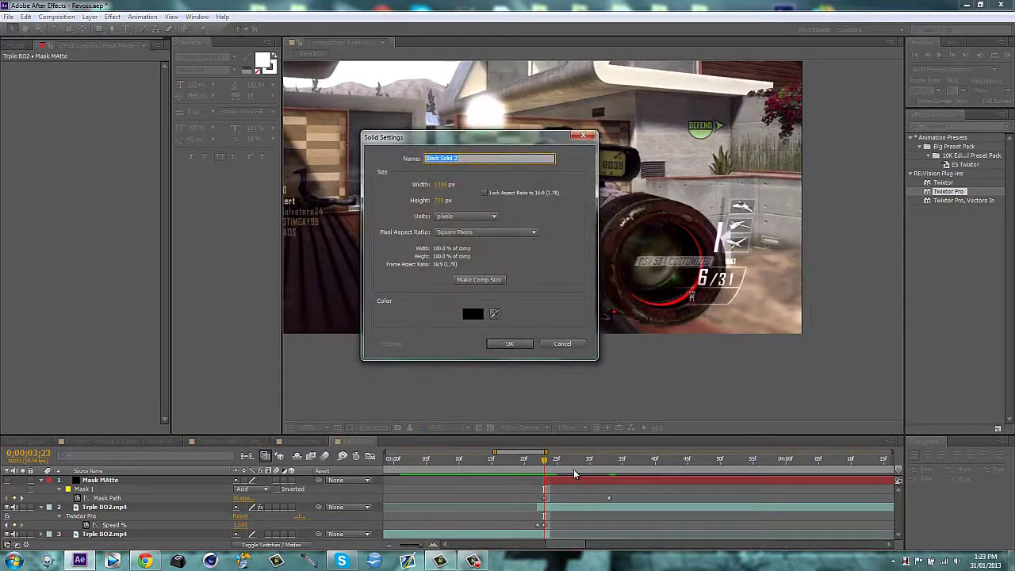
pyautogui.write('Particles')
pyautogui.press('Return')
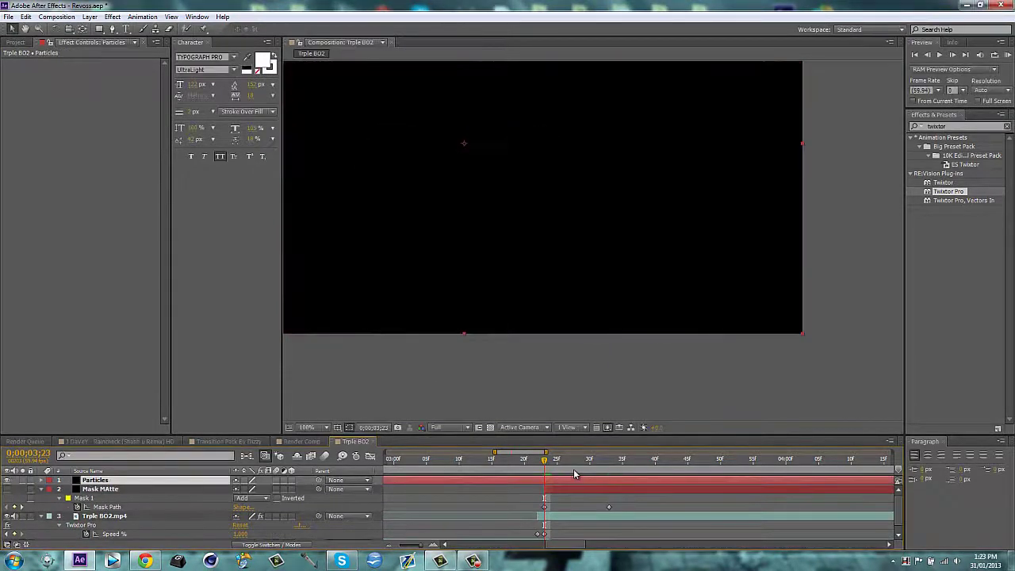
# - Apply CC Star Burst to the Particles layer and fit the composition view
pyautogui.click(974, 127)
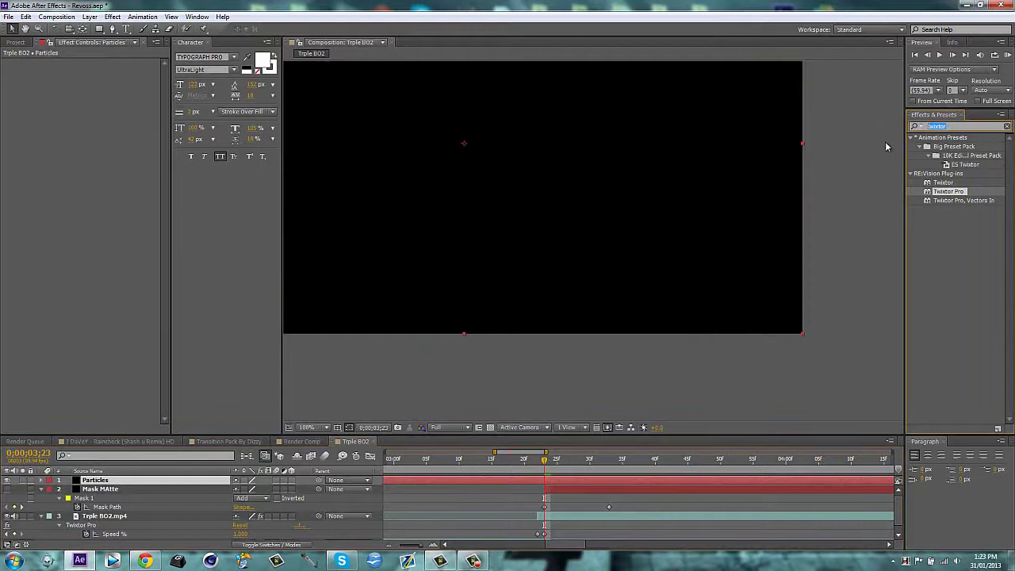
pyautogui.write('cc st')
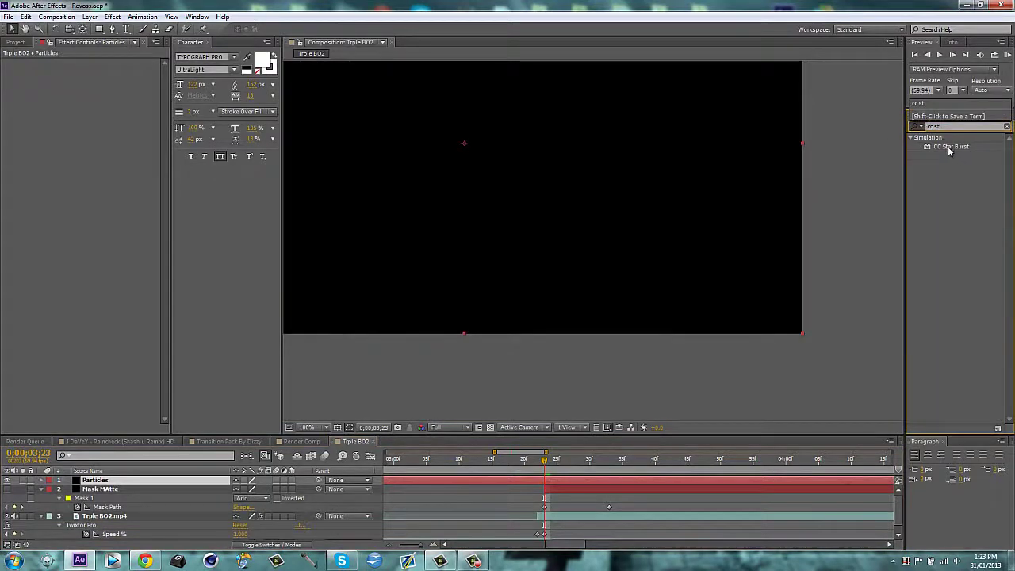
pyautogui.moveTo(949, 148); pyautogui.dragTo(606, 252)
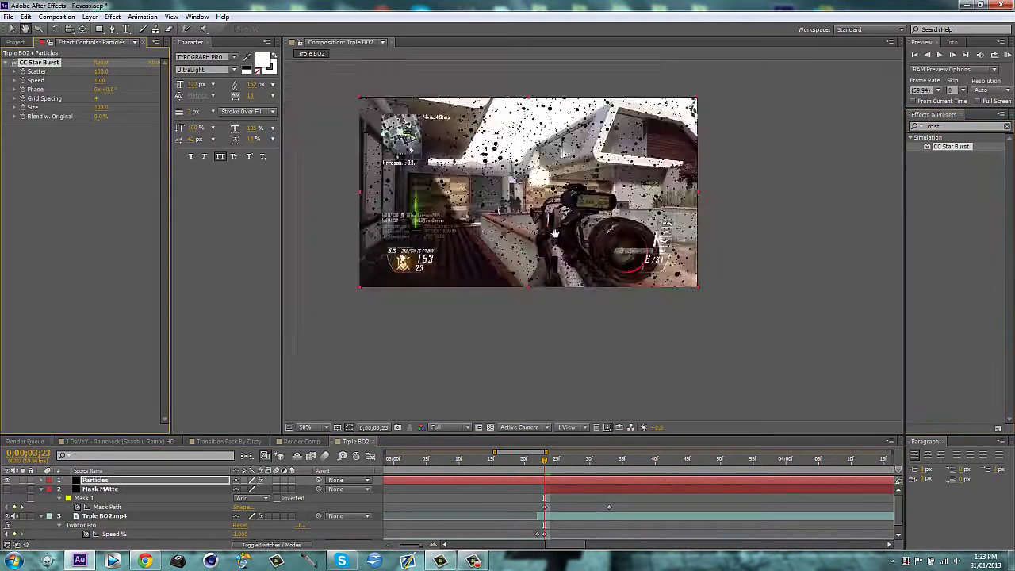
pyautogui.scroll(-2, 555, 234)
pyautogui.moveTo(555, 230); pyautogui.dragTo(602, 281)
pyautogui.press('/')
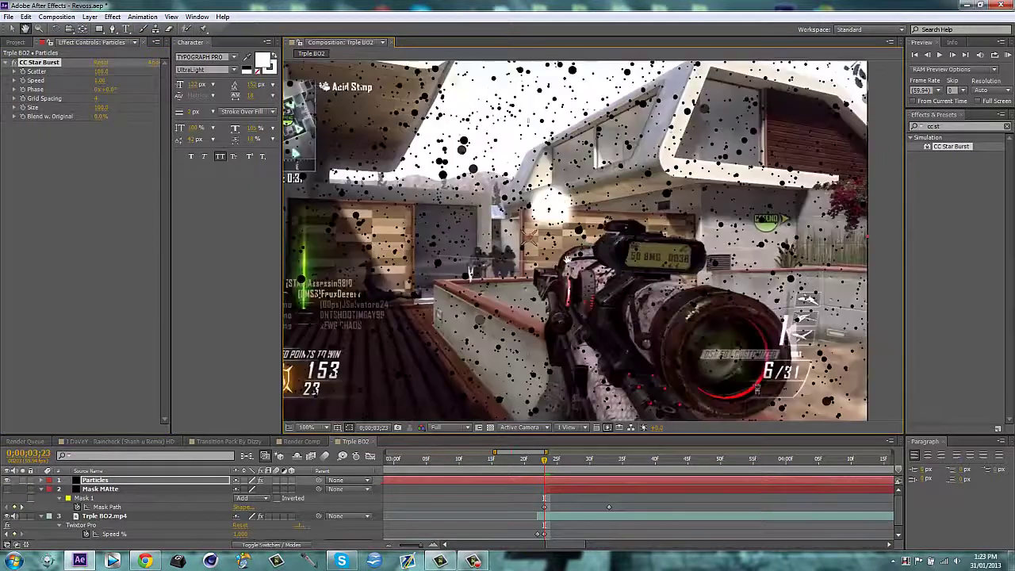
pyautogui.scroll(-2, 530, 236)
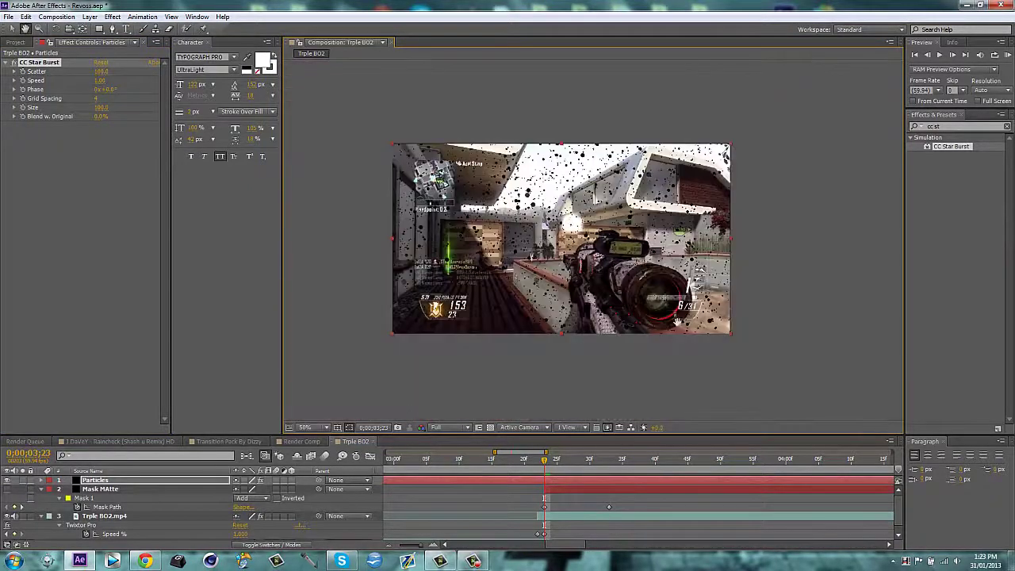
pyautogui.press('v')
# - Set CC Star Burst Scatter to 153.0 and Speed to 3.00, reset Phase, and adjust Grid Spacing
pyautogui.moveTo(102, 71); pyautogui.dragTo(118, 71)
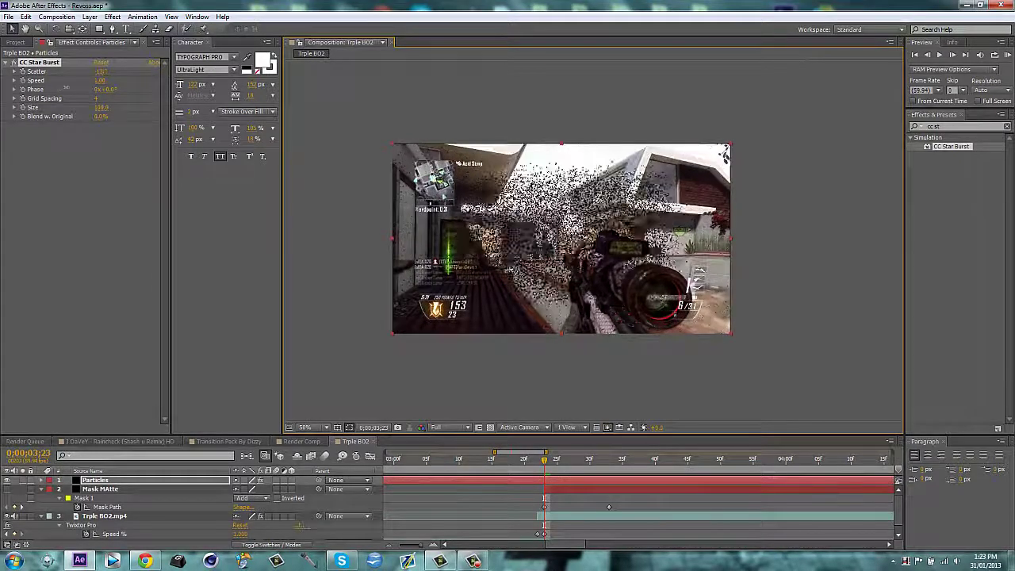
pyautogui.moveTo(102, 71)
pyautogui.mouseDown()
pyautogui.moveTo(69, 85)
pyautogui.moveTo(130, 71)
pyautogui.moveTo(102, 81)
pyautogui.mouseUp()
pyautogui.click(101, 80)
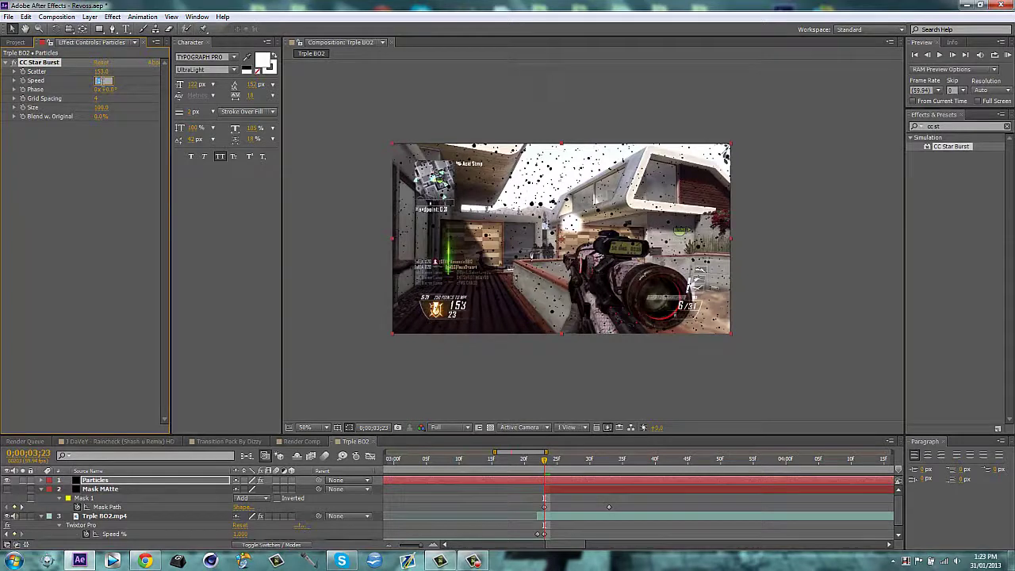
pyautogui.click(95, 136)
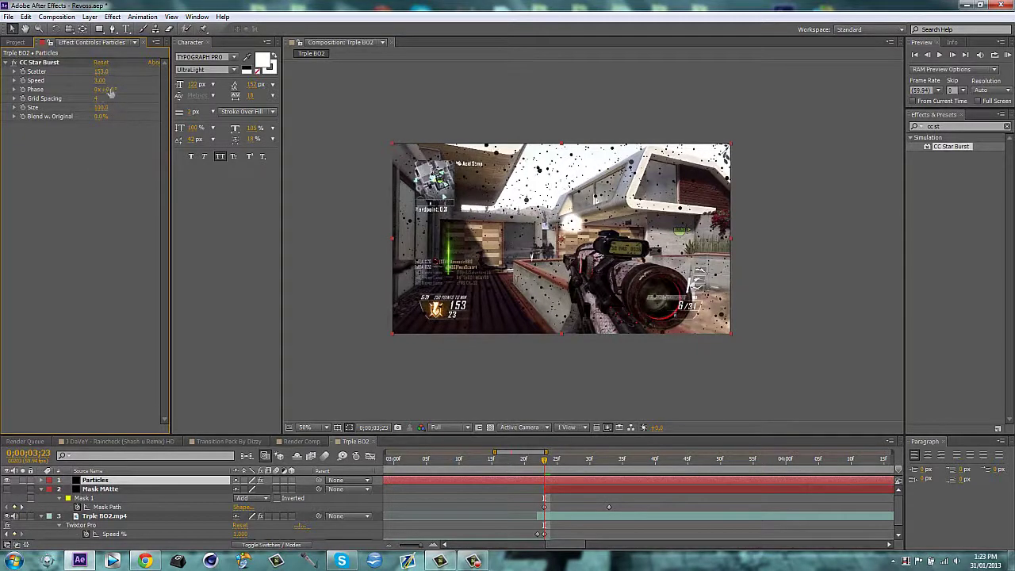
pyautogui.moveTo(103, 89)
pyautogui.mouseDown()
pyautogui.moveTo(158, 89)
pyautogui.moveTo(92, 102)
pyautogui.mouseUp()
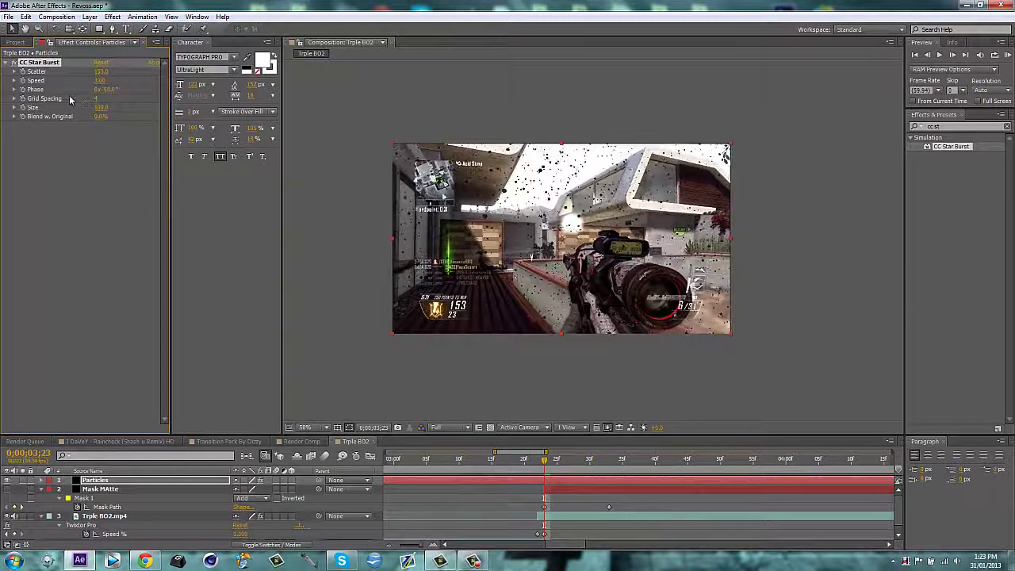
pyautogui.hotkey('ctrl', 'z')
pyautogui.moveTo(97, 99); pyautogui.dragTo(116, 97)
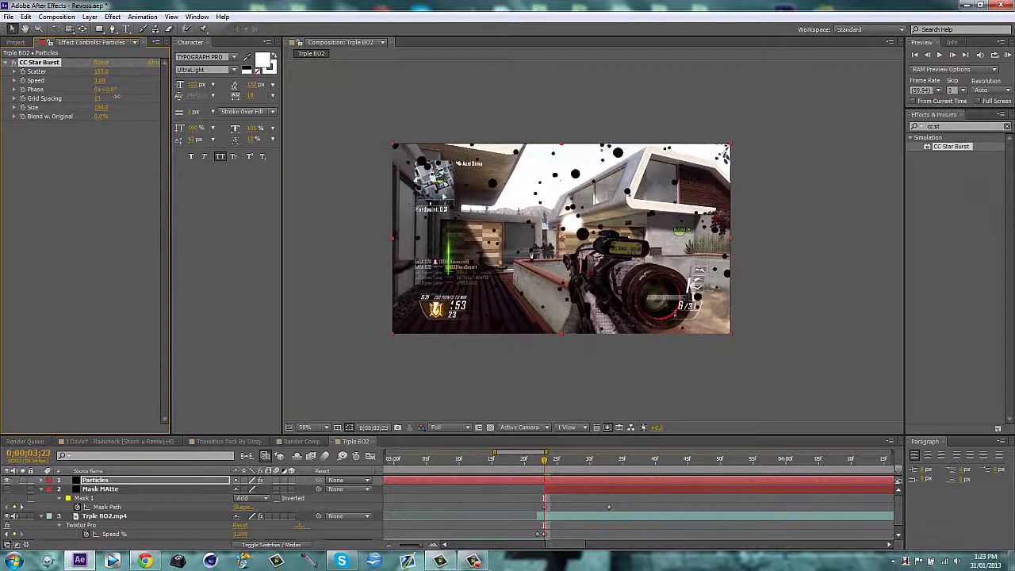
pyautogui.moveTo(116, 97); pyautogui.dragTo(94, 104)
pyautogui.click(95, 101)
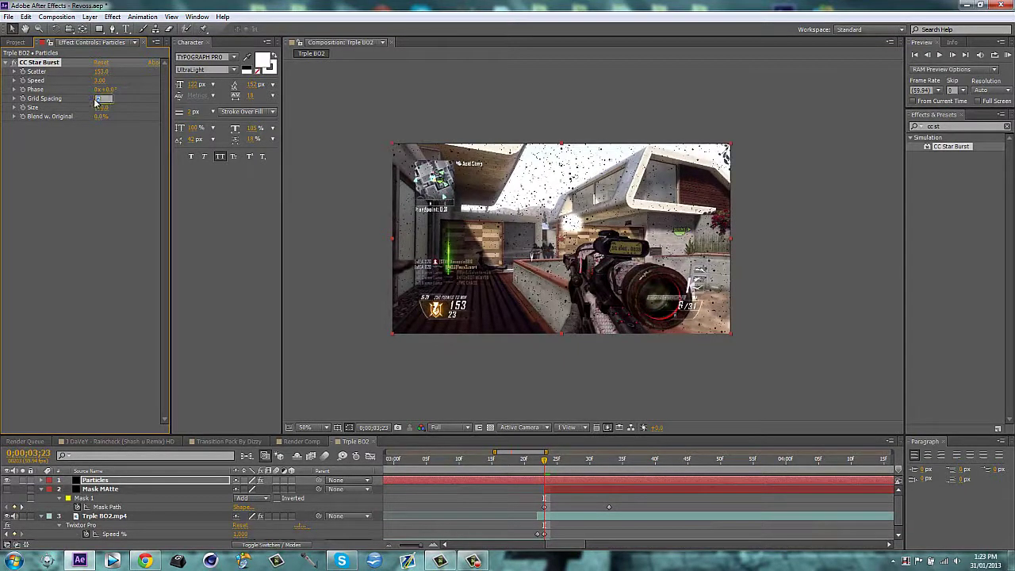
# - Enter Grid Spacing 8 and give CC Star Burst's Size the expression wiggle(10,10)
pyautogui.write('8')
pyautogui.press('Return')
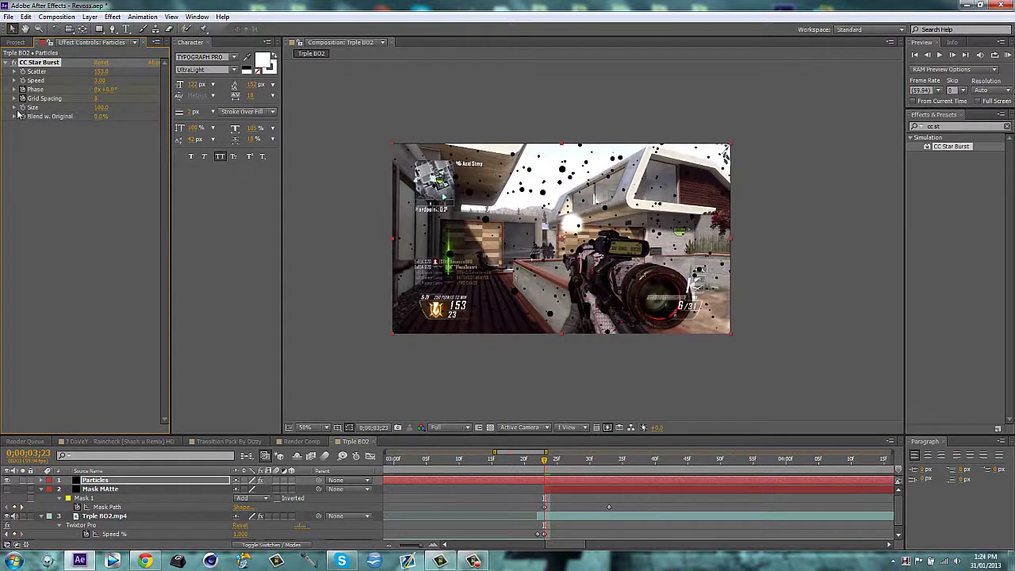
pyautogui.keyDown('alt'); pyautogui.click(23, 107); pyautogui.keyUp('alt')
pyautogui.press('BackSpace')
pyautogui.write('wiggle(10,10)')
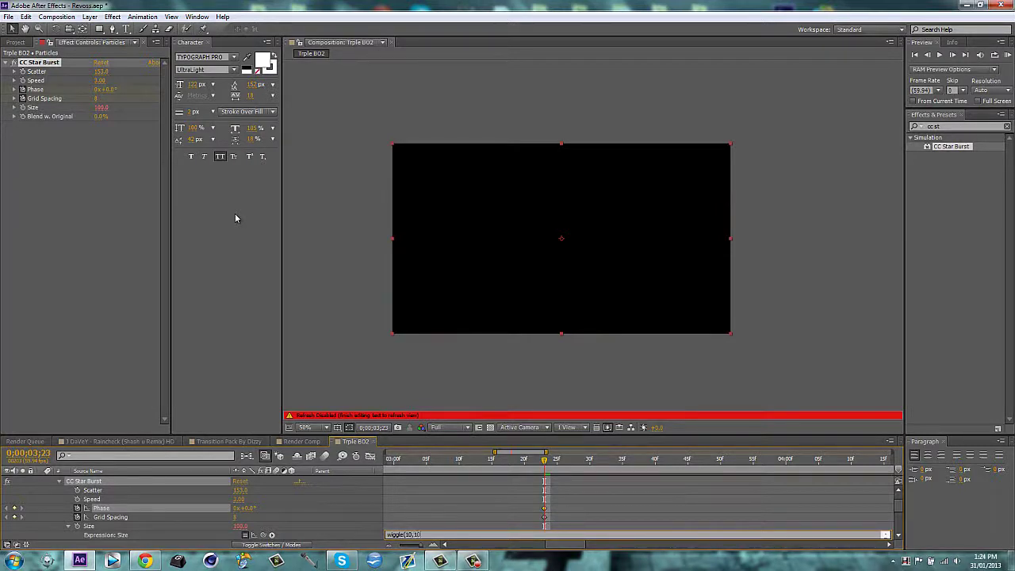
pyautogui.click(425, 482)
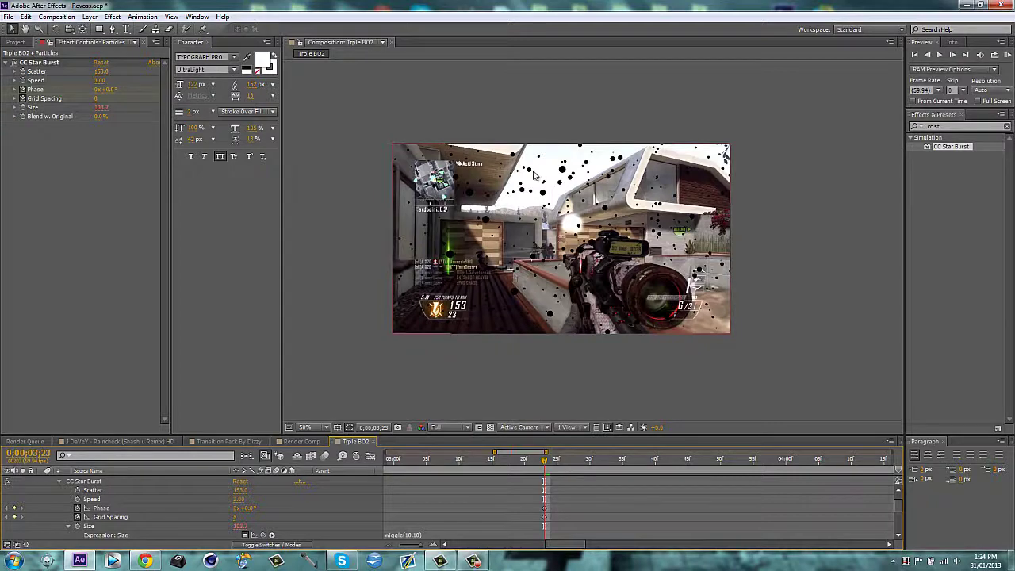
pyautogui.click(229, 441)
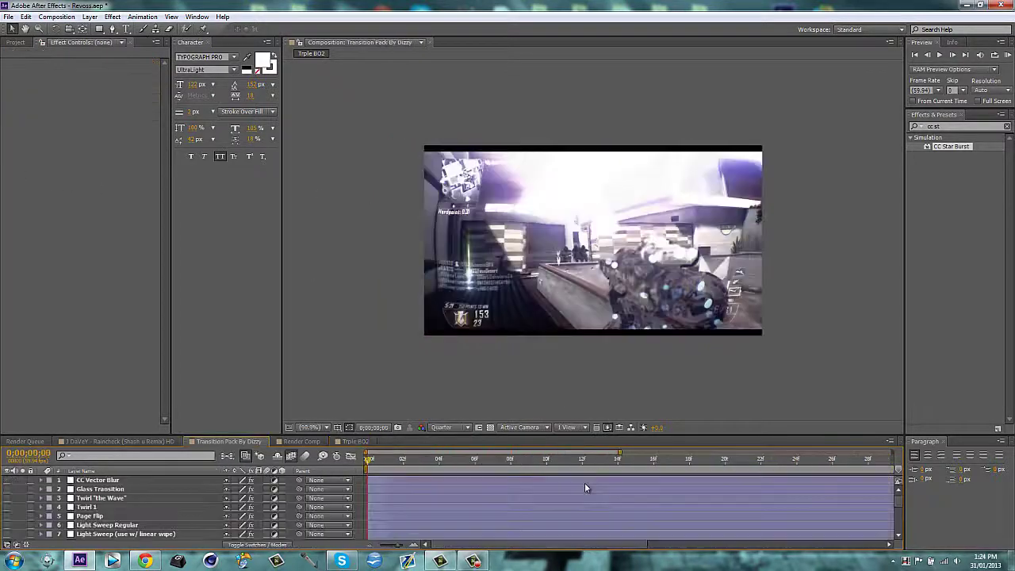
pyautogui.click(355, 441)
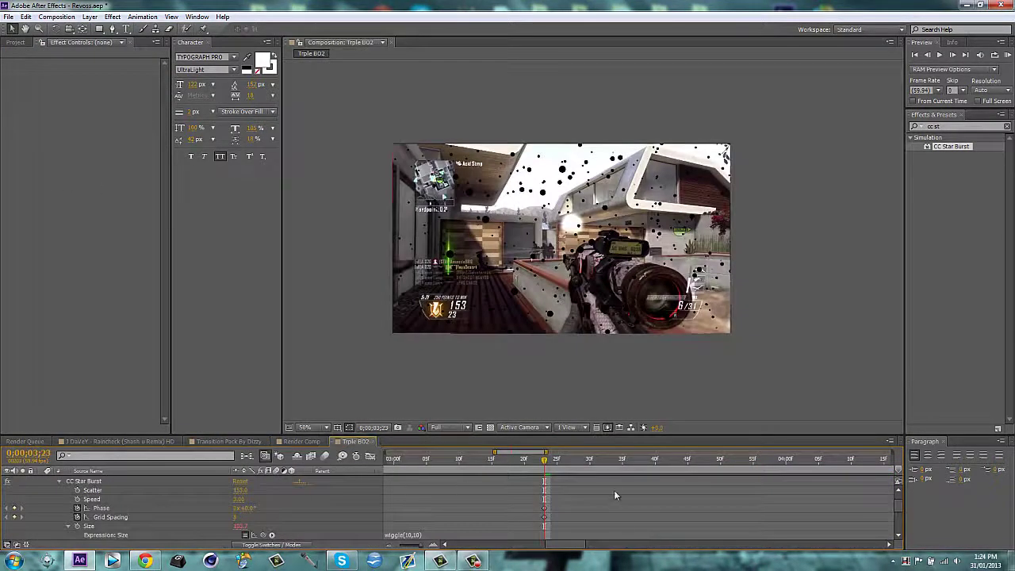
pyautogui.scroll(-3, 610, 487)
pyautogui.scroll(5, 587, 479)
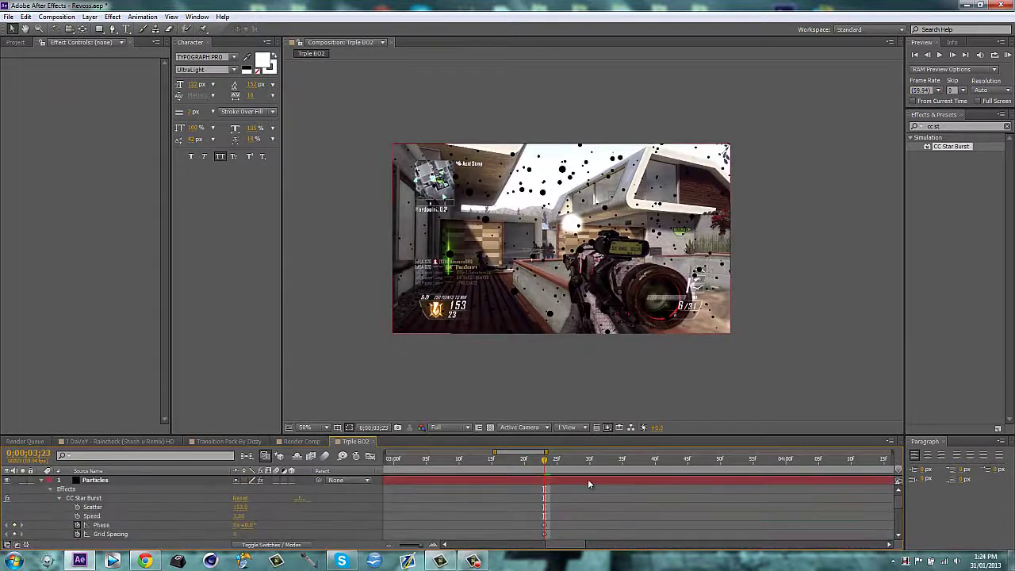
pyautogui.click(588, 479)
pyautogui.press('u')
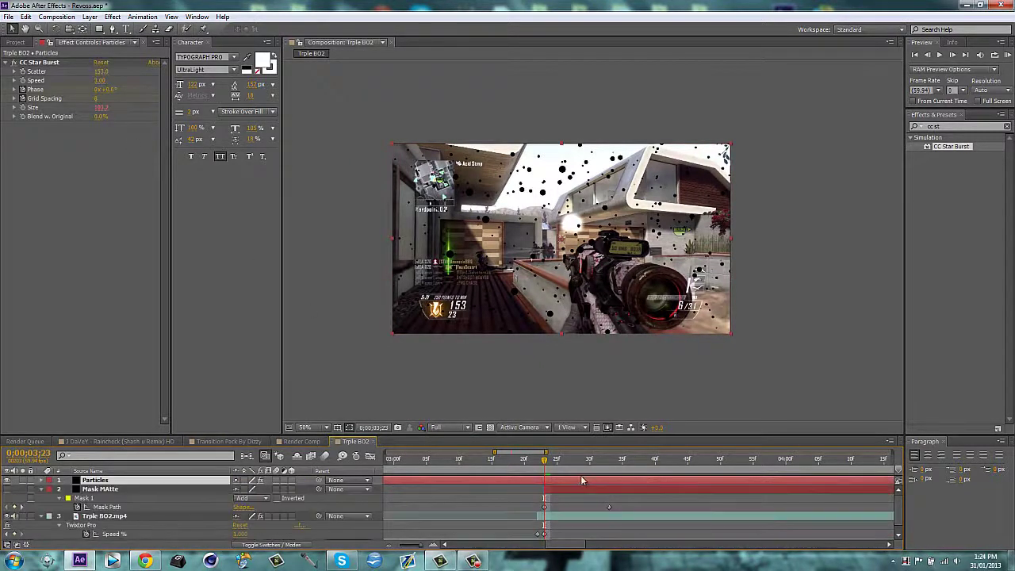
pyautogui.moveTo(501, 457); pyautogui.dragTo(379, 458)
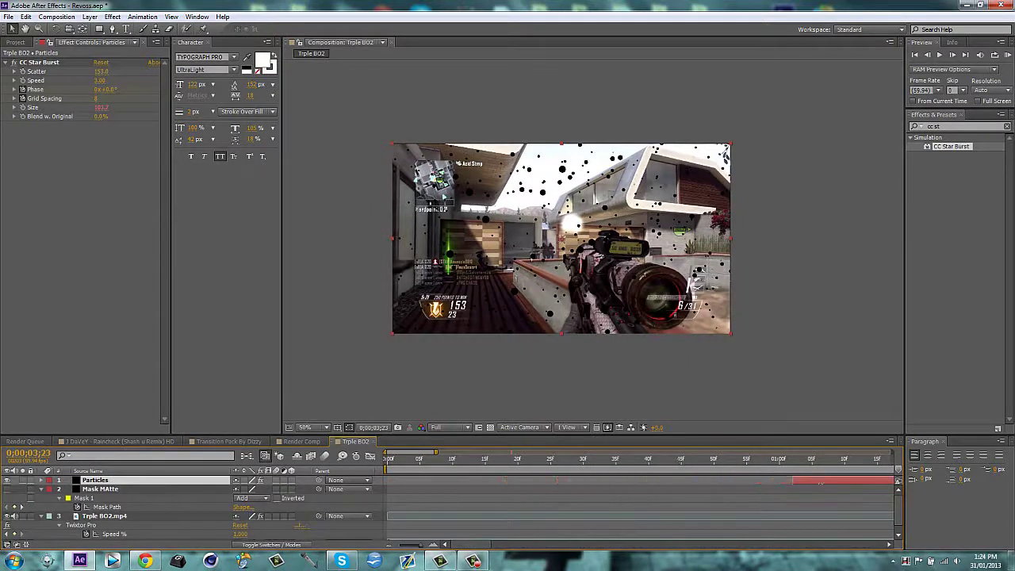
pyautogui.moveTo(410, 452); pyautogui.dragTo(514, 451)
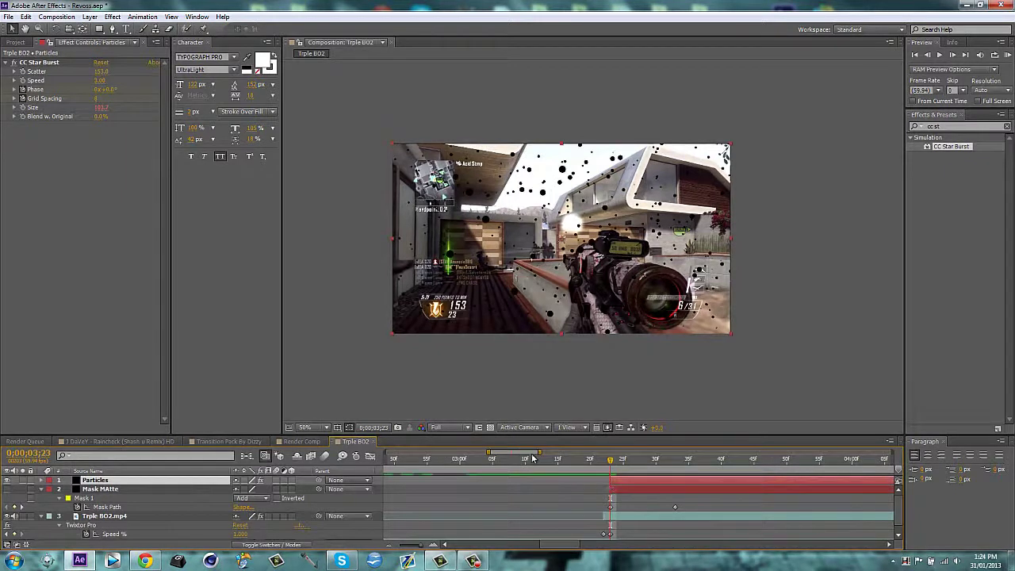
pyautogui.moveTo(539, 453); pyautogui.dragTo(642, 453)
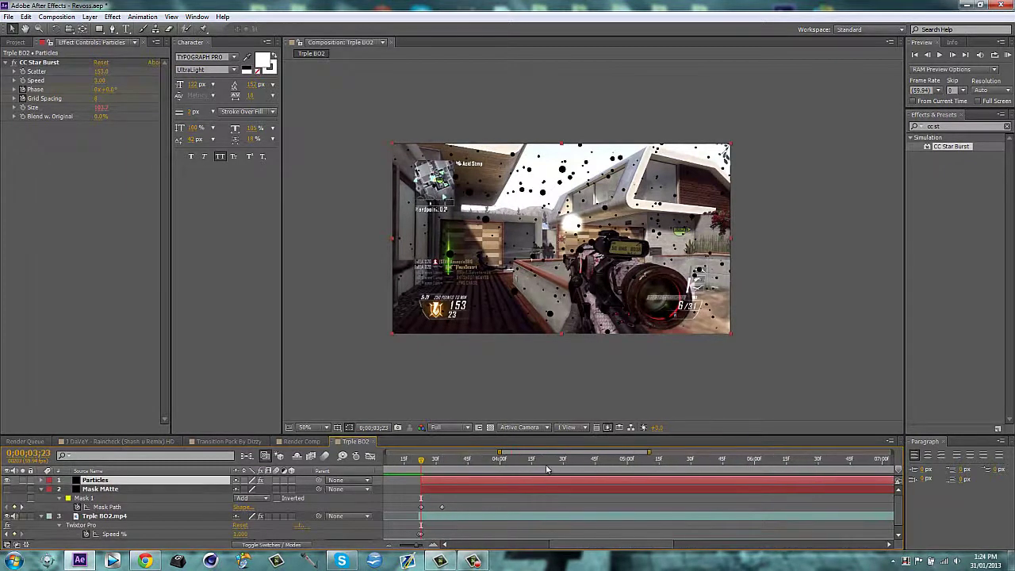
pyautogui.moveTo(553, 456); pyautogui.dragTo(540, 455)
# - Apply the Glow effect to the Particles layer
pyautogui.click(924, 127)
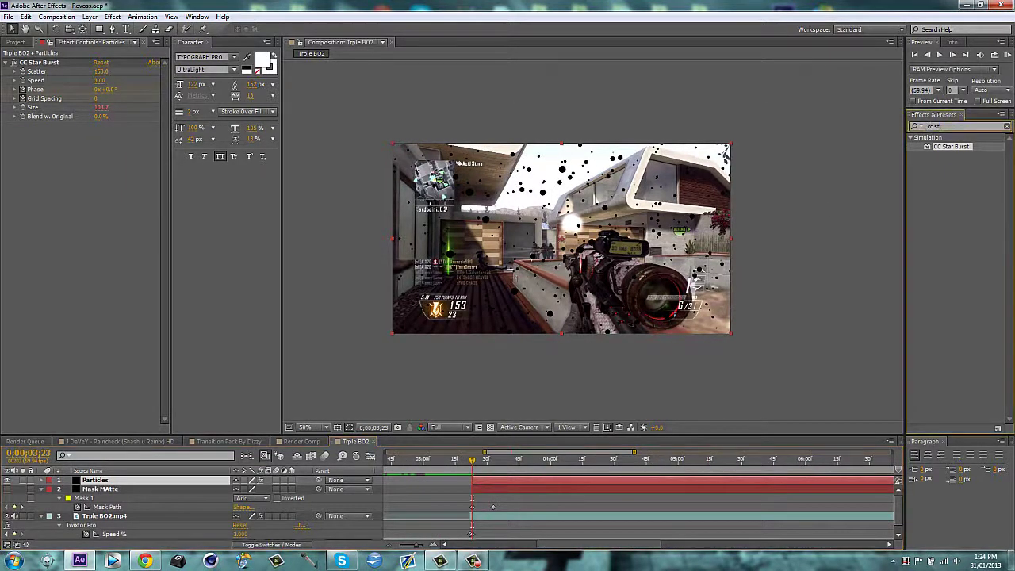
pyautogui.write('glow')
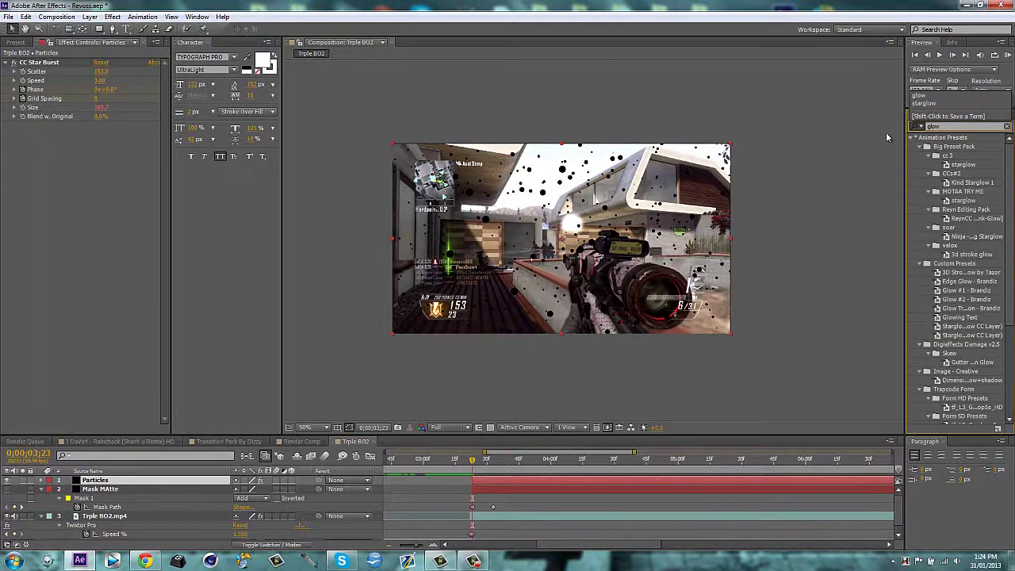
pyautogui.moveTo(940, 156)
pyautogui.mouseDown()
pyautogui.moveTo(589, 344)
pyautogui.moveTo(517, 482)
pyautogui.mouseUp()
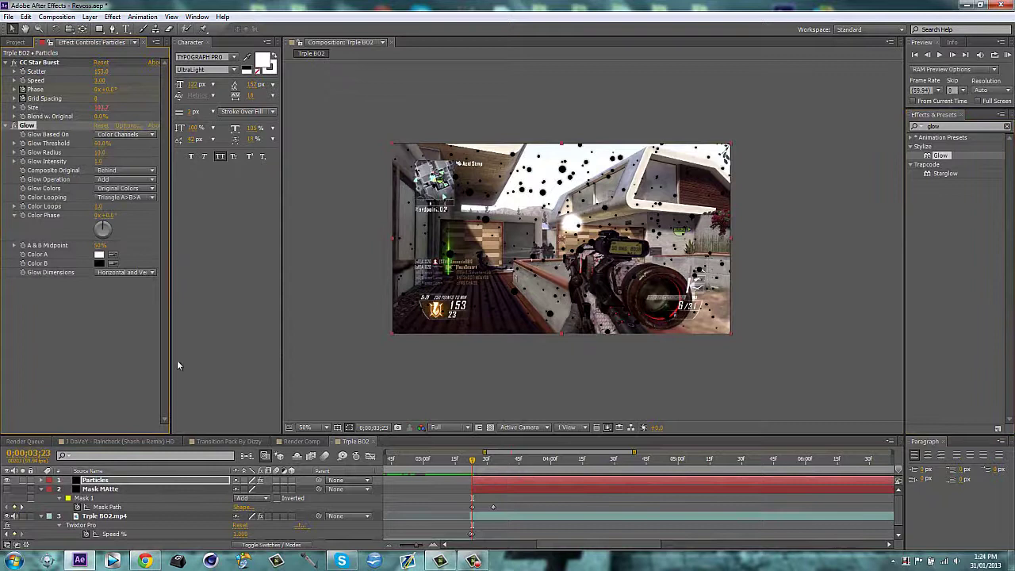
pyautogui.click(9, 128)
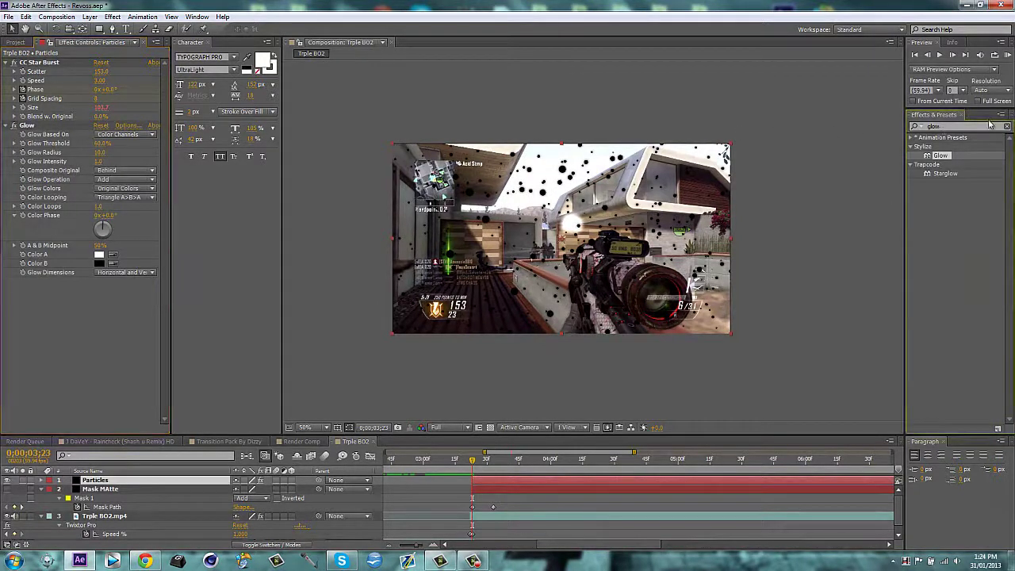
# - Try Starglow on the Particles layer, then delete it
pyautogui.click(946, 174)
pyautogui.moveTo(946, 174); pyautogui.dragTo(490, 249)
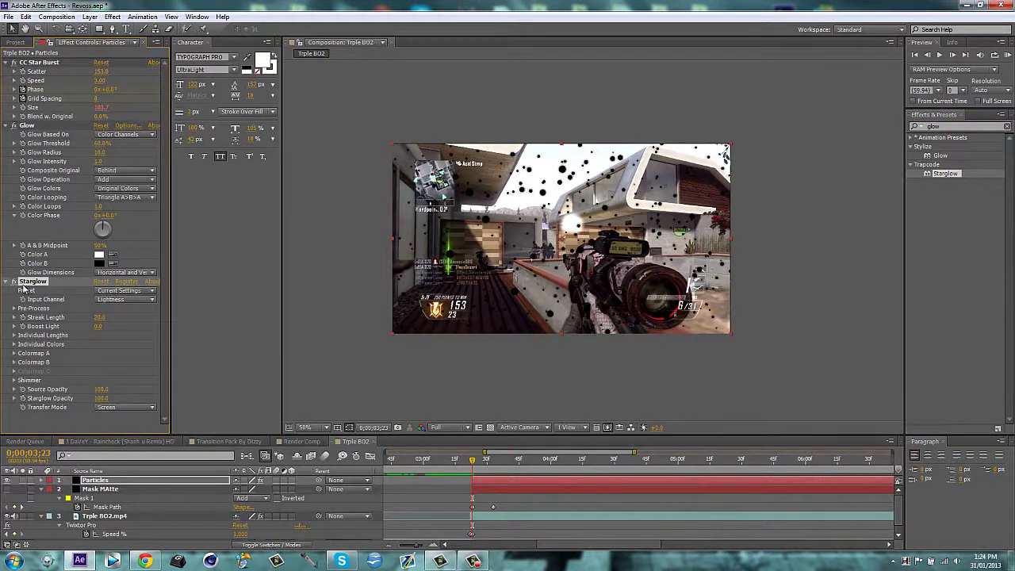
pyautogui.press('Delete')
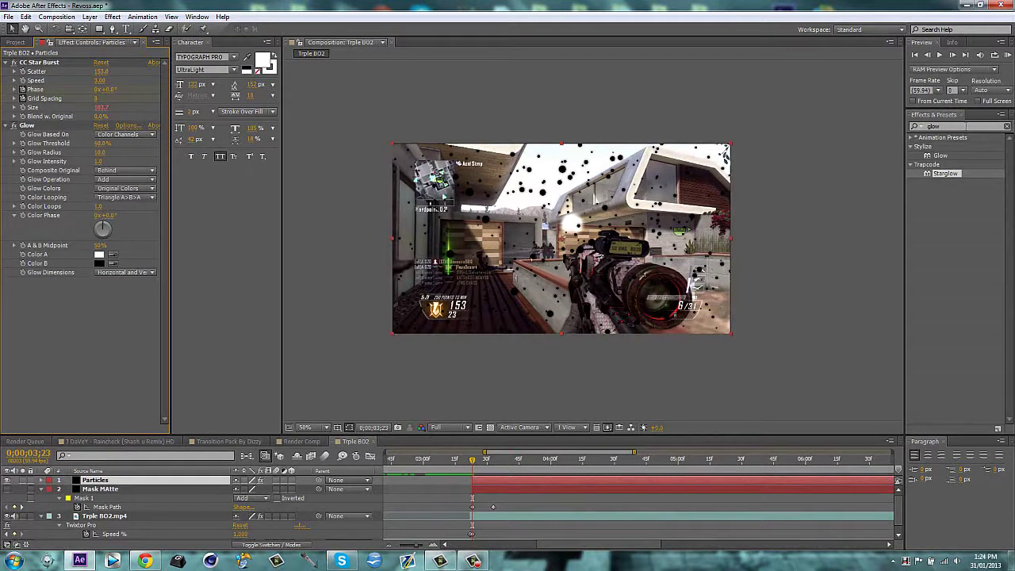
pyautogui.click(951, 126)
pyautogui.write('fill')
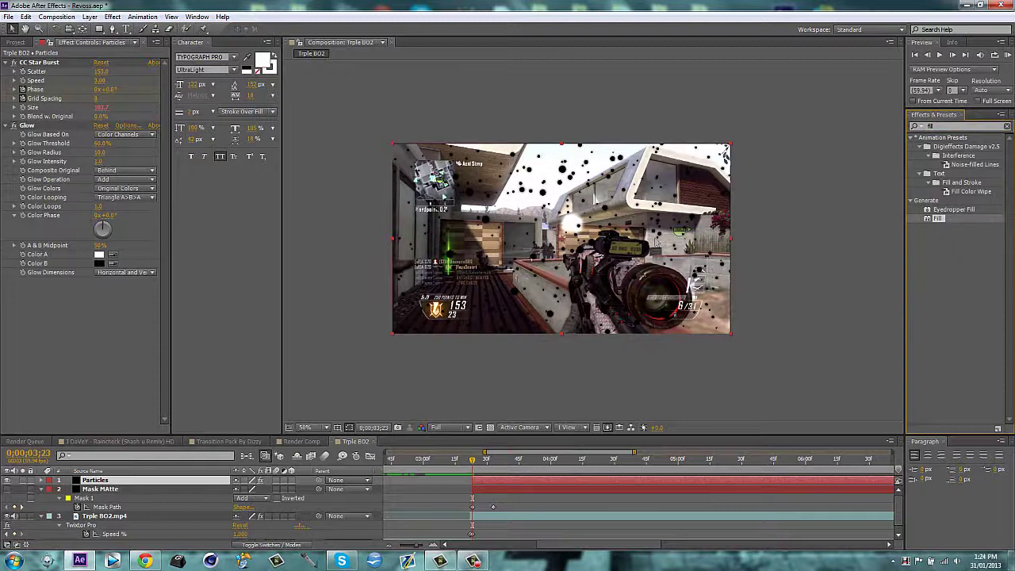
pyautogui.moveTo(940, 220); pyautogui.dragTo(191, 278)
pyautogui.click(598, 350)
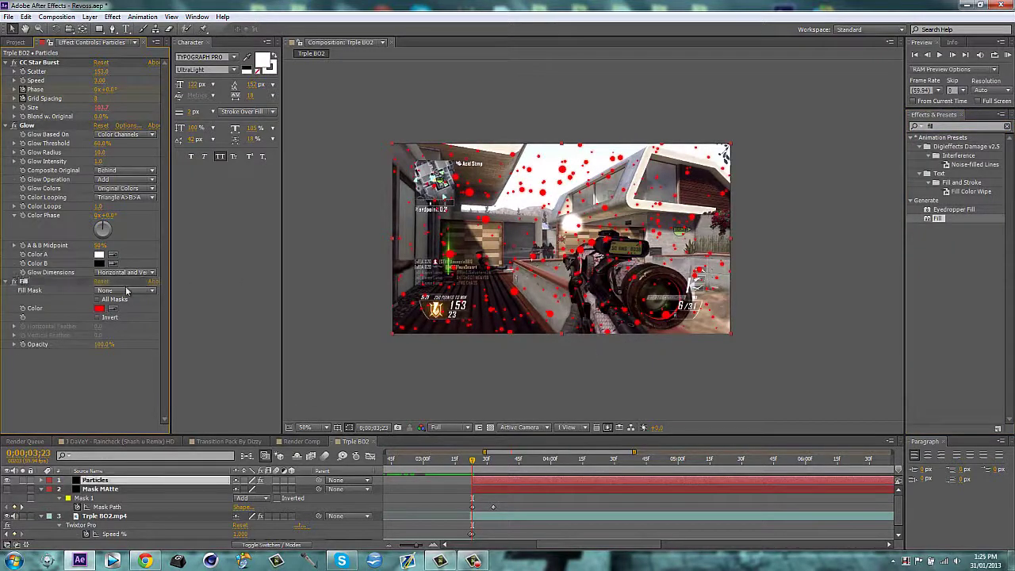
pyautogui.click(98, 308)
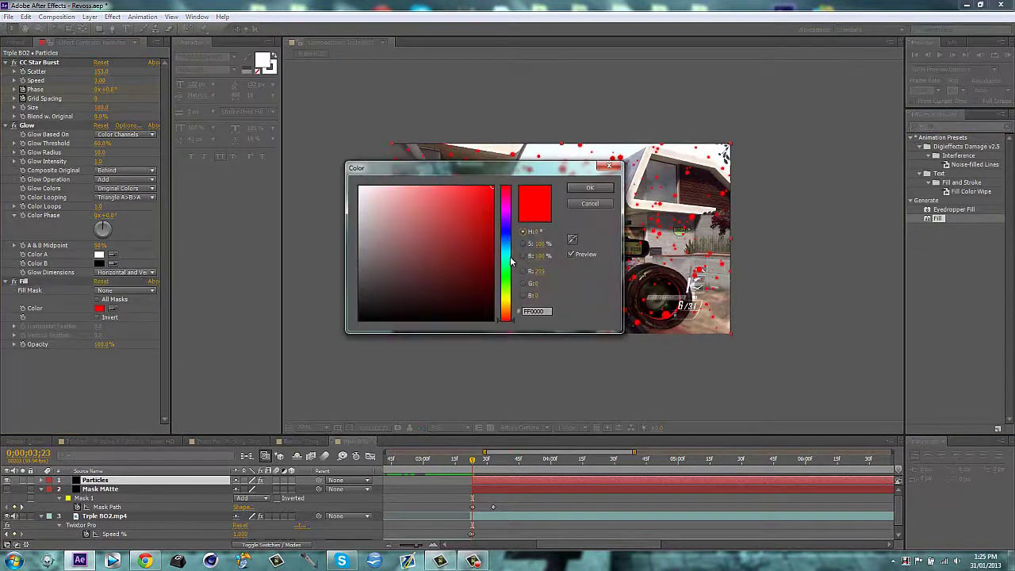
pyautogui.click(506, 259)
pyautogui.click(589, 188)
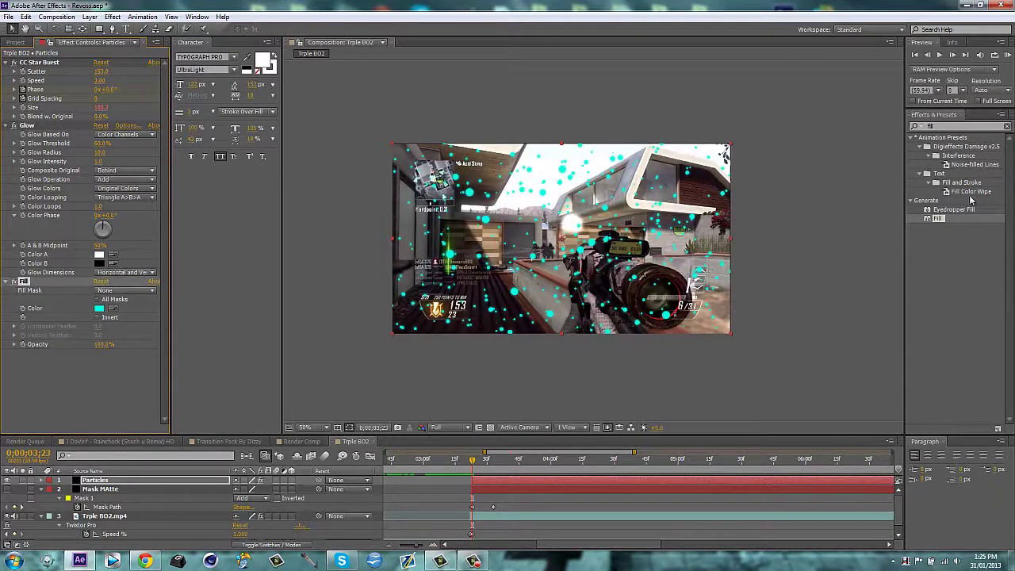
pyautogui.click(305, 441)
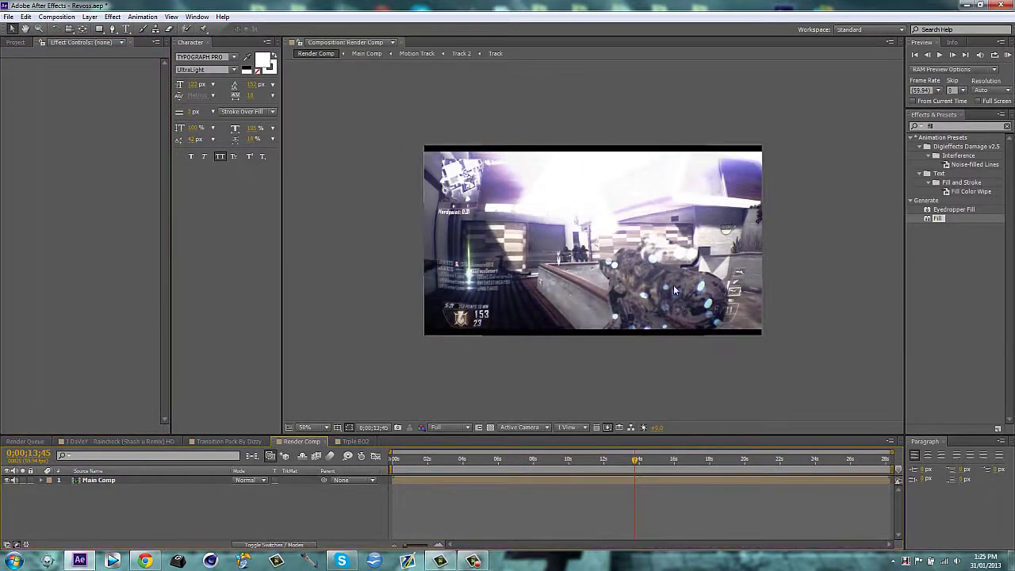
# - Check the final render comp, then duplicate the Particles layer in Triple BO2
pyautogui.click(354, 441)
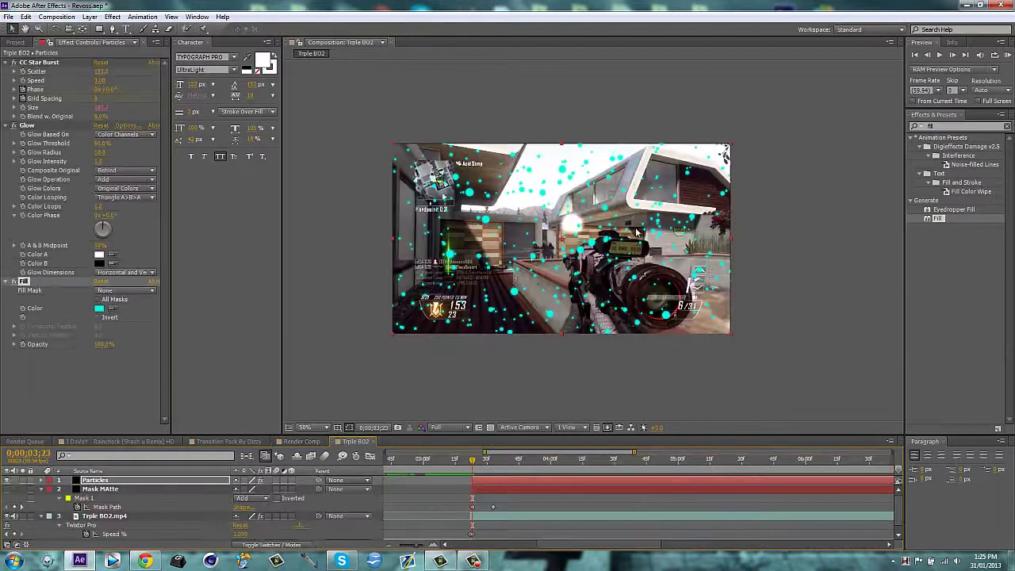
pyautogui.click(293, 442)
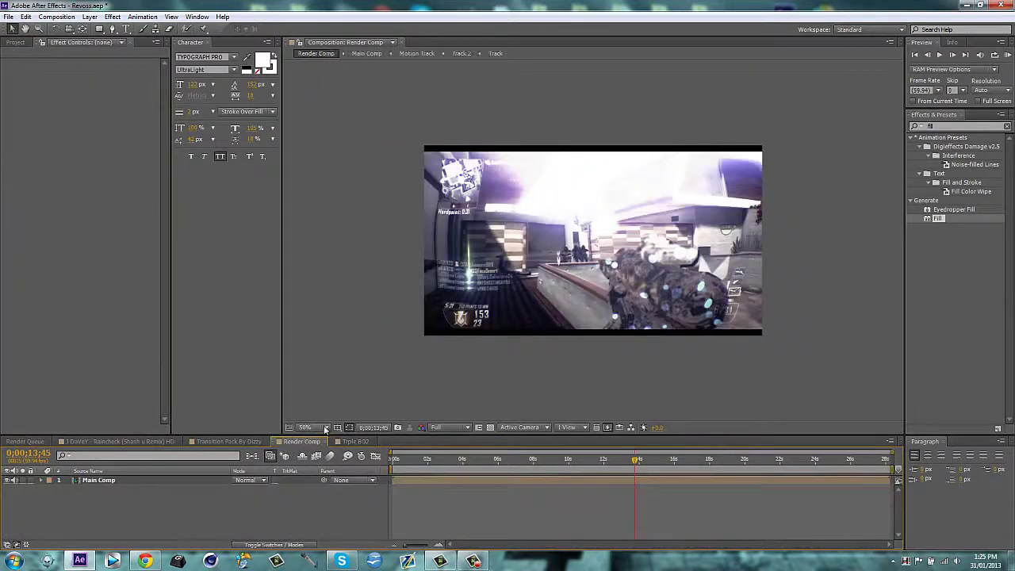
pyautogui.click(366, 441)
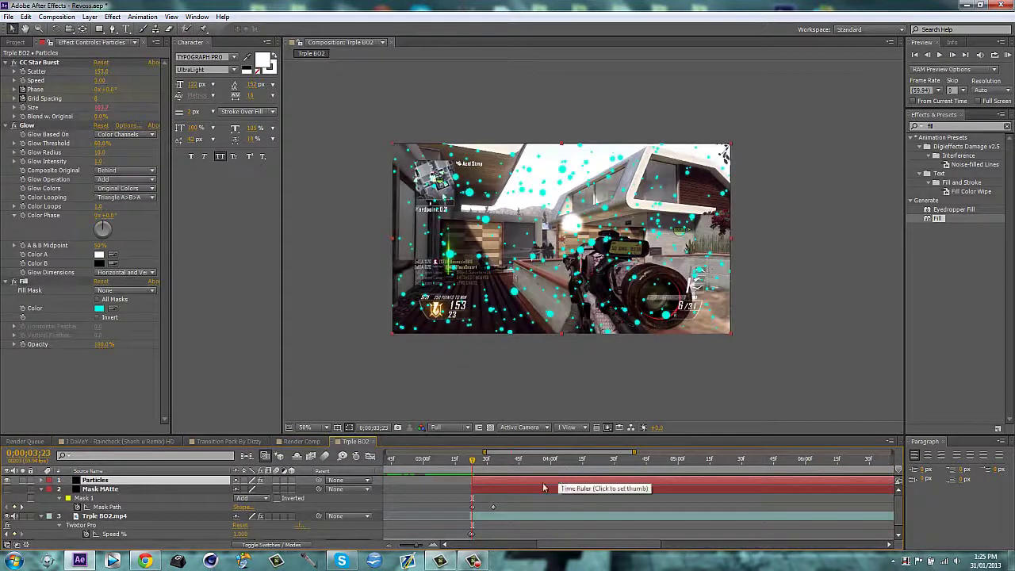
pyautogui.hotkey('ctrl', 'd')
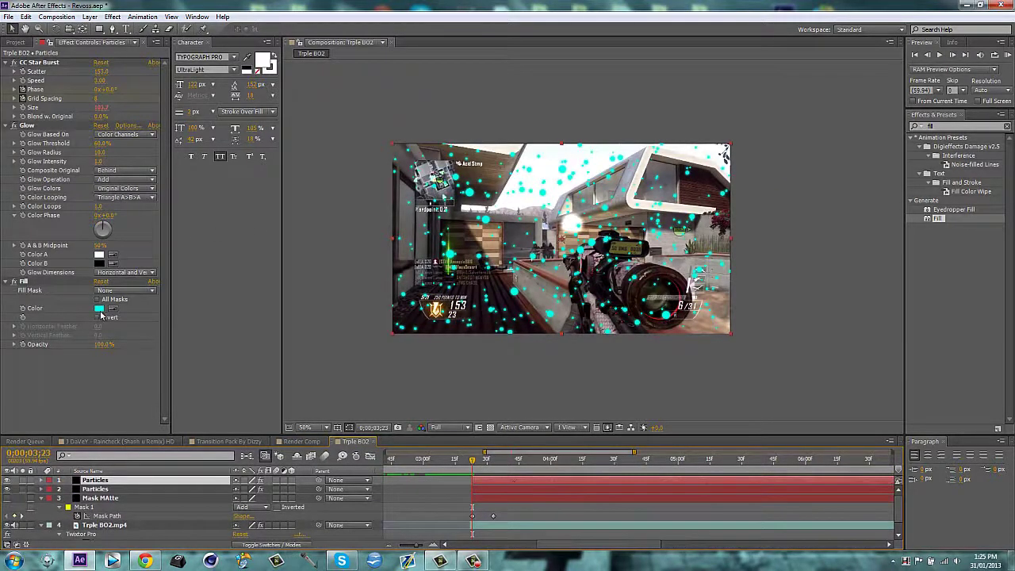
# - Change the duplicate's Fill Color from cyan to blue and raise its Scatter
pyautogui.click(99, 308)
pyautogui.moveTo(506, 252); pyautogui.dragTo(507, 238)
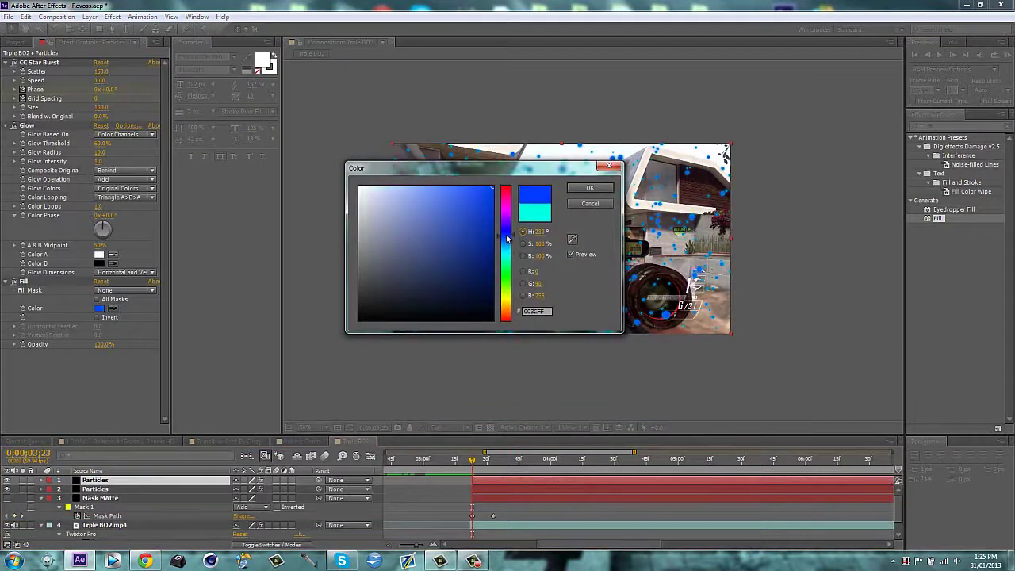
pyautogui.click(591, 188)
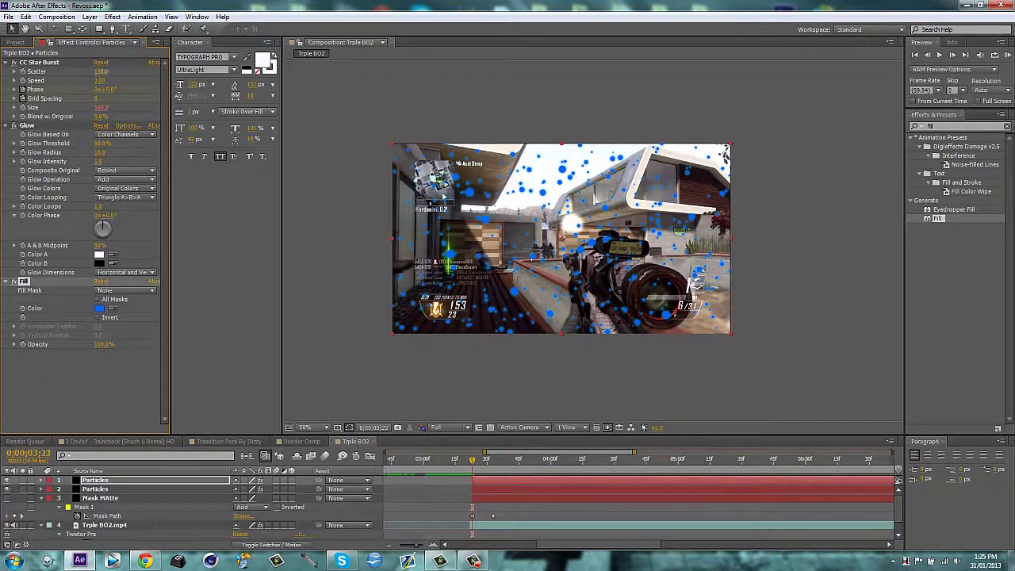
pyautogui.moveTo(100, 71); pyautogui.dragTo(120, 71)
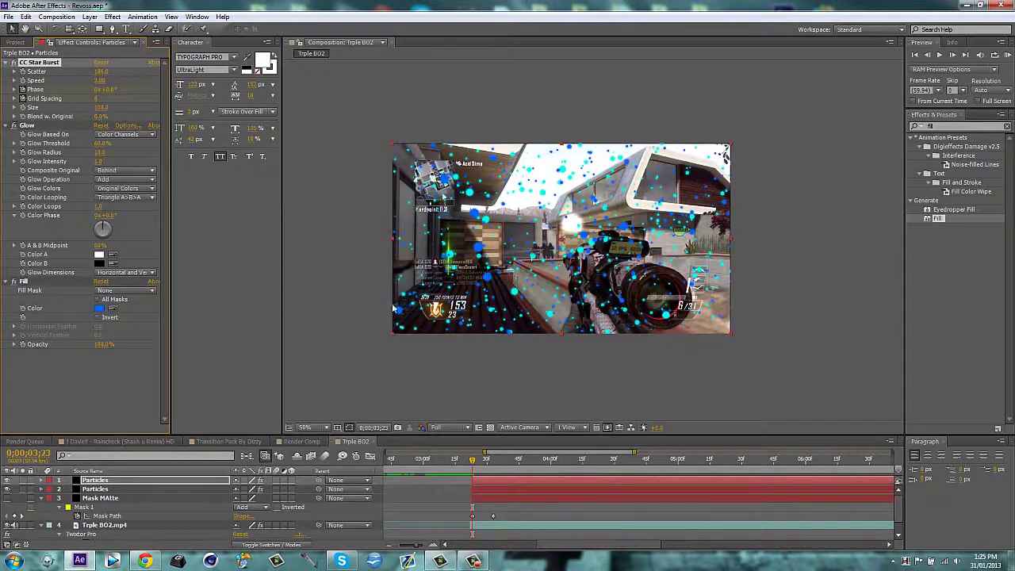
# - Inspect the gun mask outline and both Particles layers' settings
pyautogui.click(121, 504)
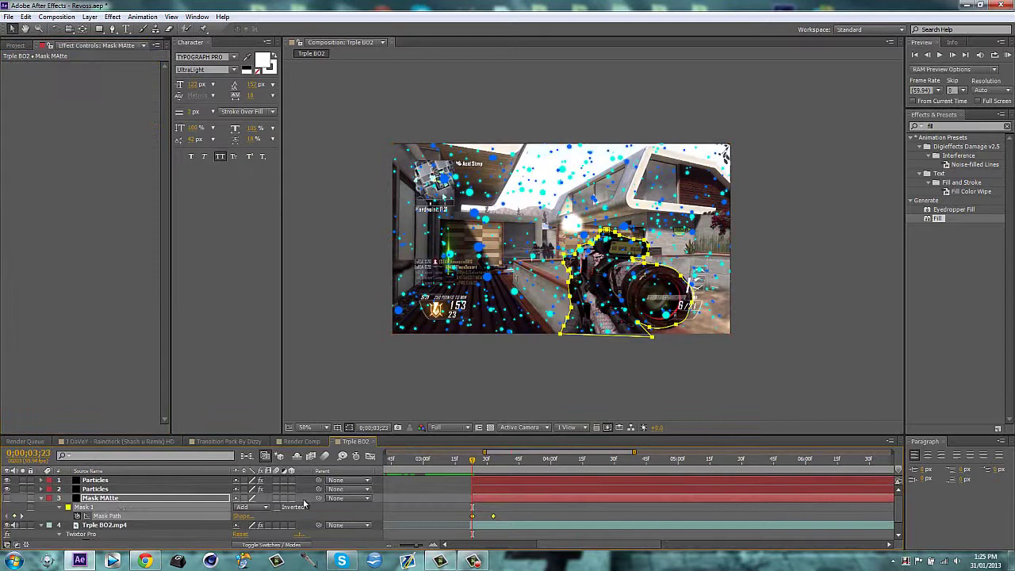
pyautogui.click(489, 490)
pyautogui.click(479, 482)
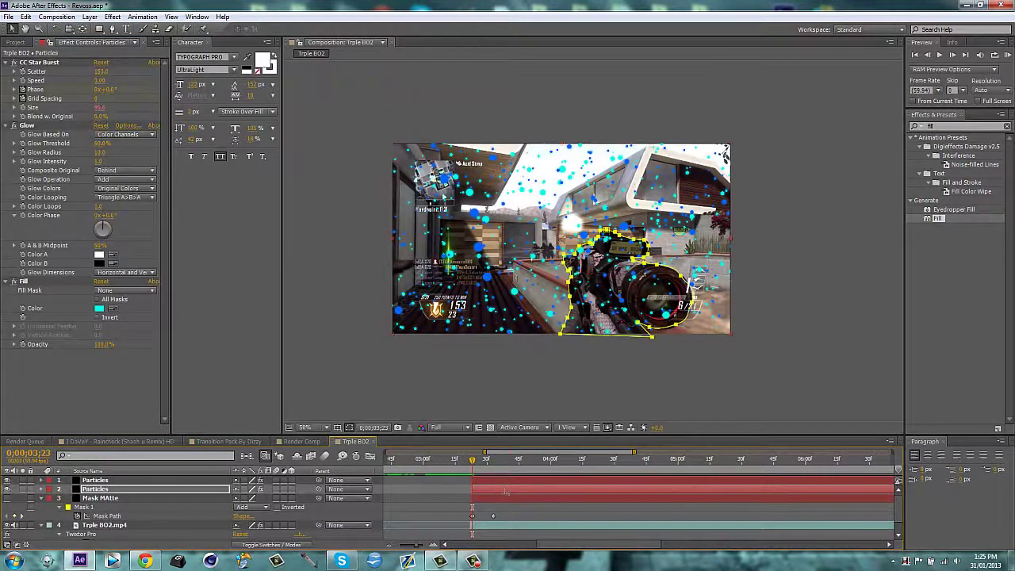
pyautogui.click(484, 482)
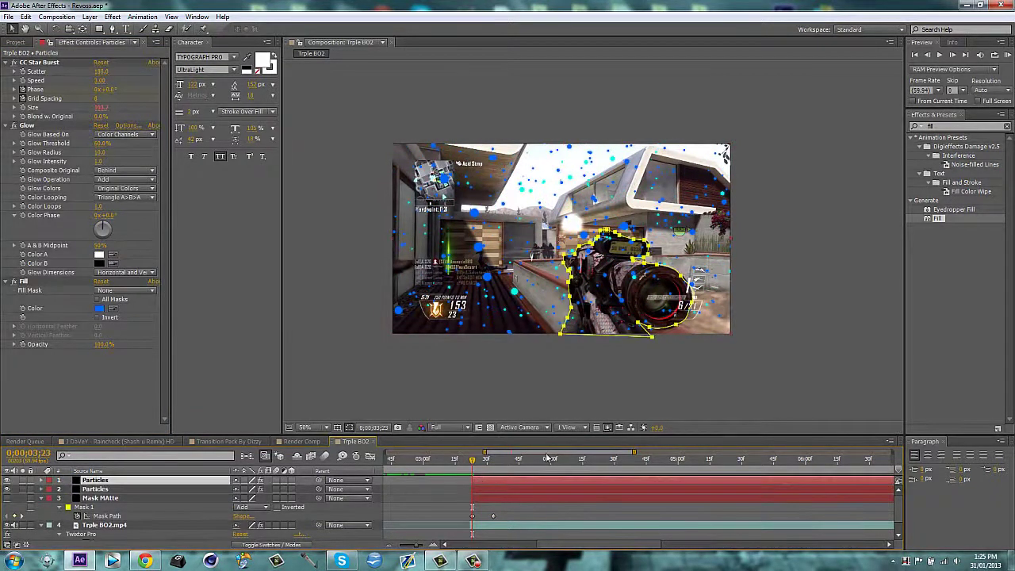
pyautogui.click(590, 374)
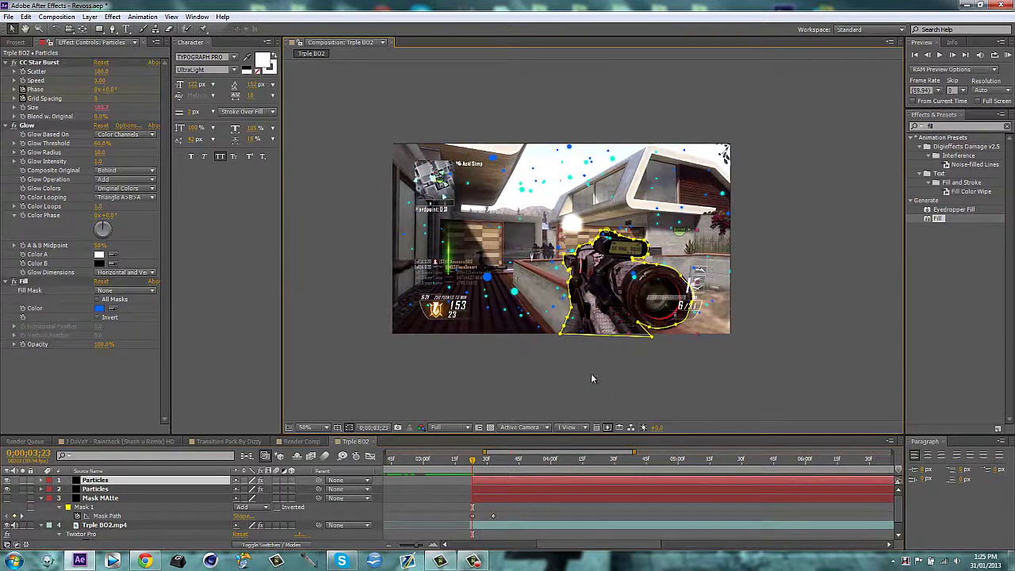
# - Pre-compose both Particles layers into Pre-comp 1
pyautogui.click(516, 488)
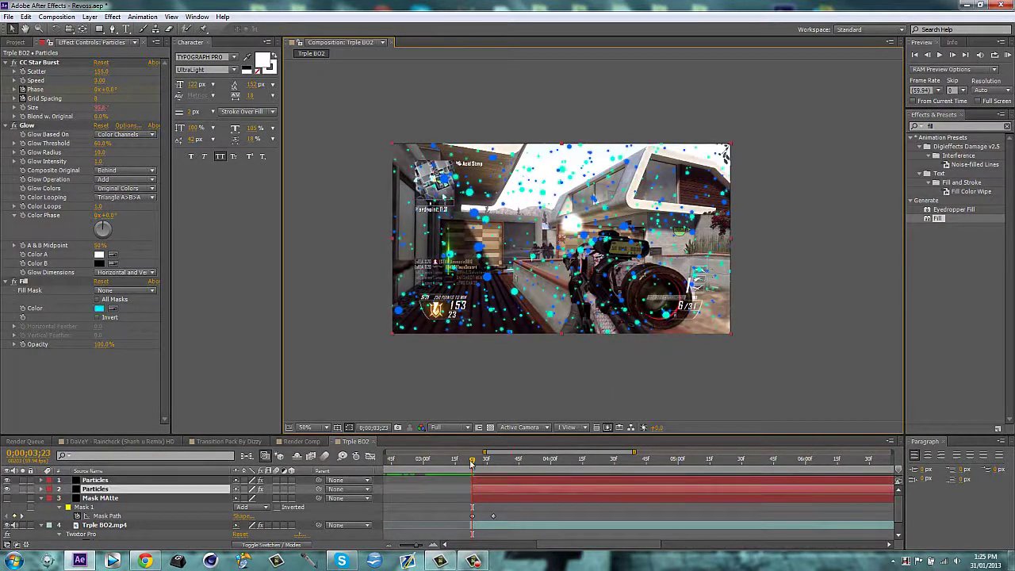
pyautogui.keyDown('ctrl'); pyautogui.click(68, 481); pyautogui.keyUp('ctrl')
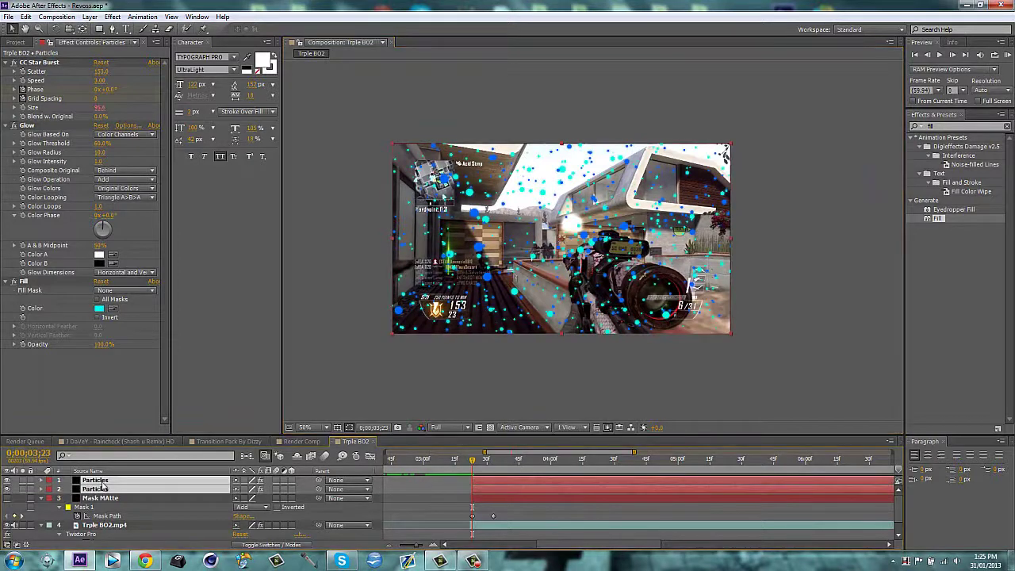
pyautogui.rightClick(93, 493)
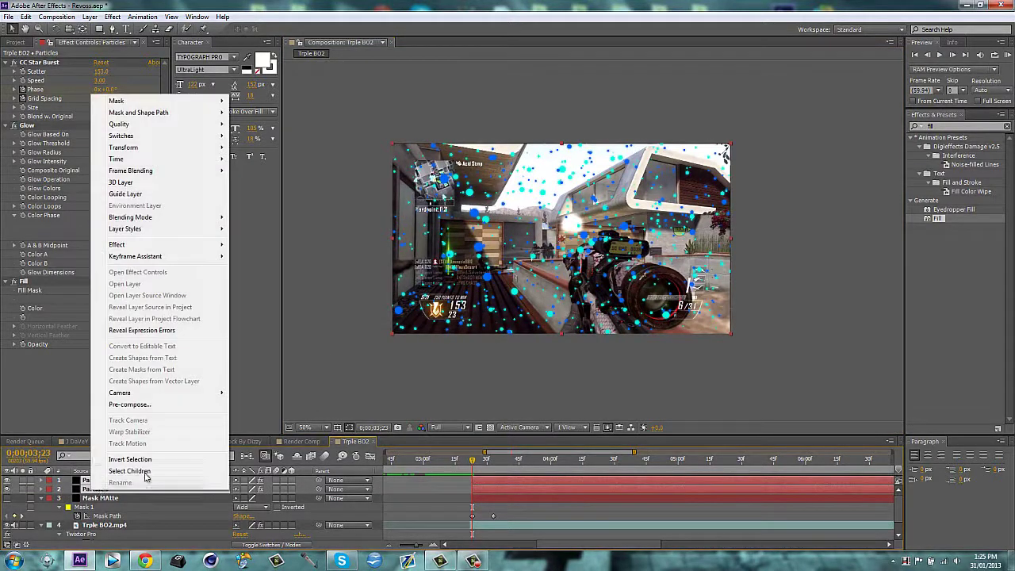
pyautogui.click(147, 405)
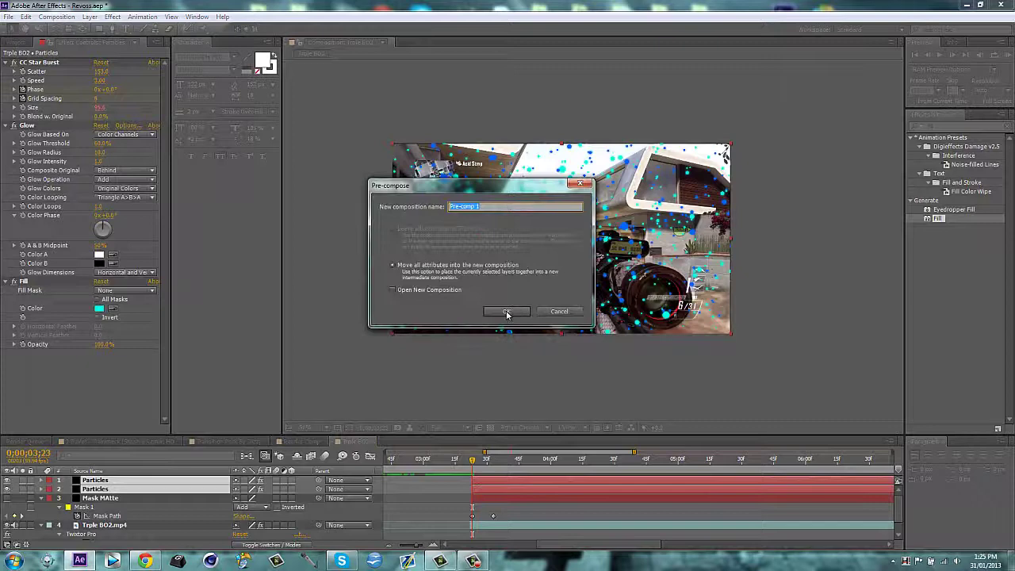
pyautogui.click(505, 312)
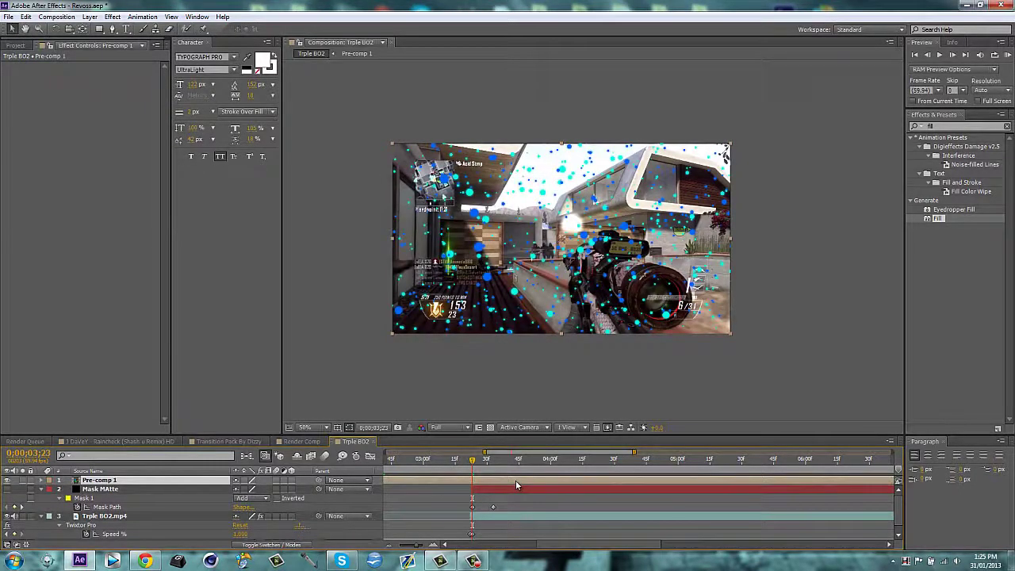
pyautogui.click(633, 391)
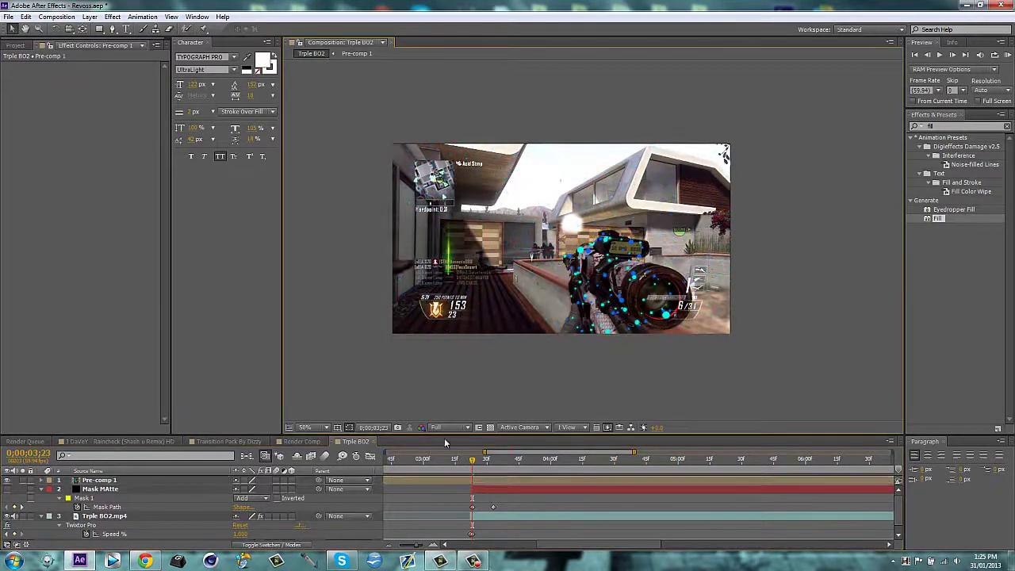
# - Set Pre-comp 1's opacity to 75%
pyautogui.click(483, 458)
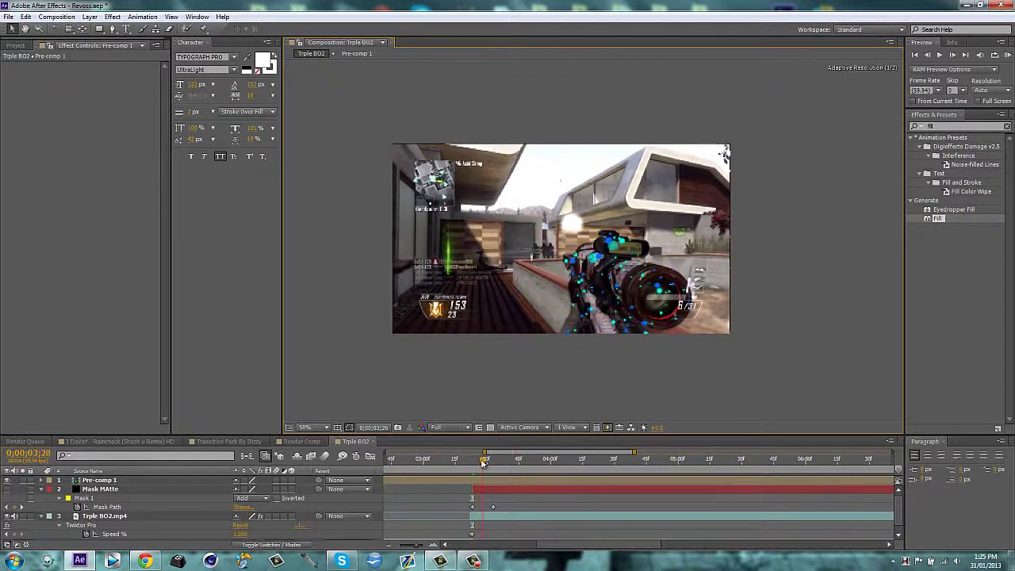
pyautogui.moveTo(634, 452)
pyautogui.mouseDown()
pyautogui.moveTo(531, 453)
pyautogui.moveTo(500, 463)
pyautogui.mouseUp()
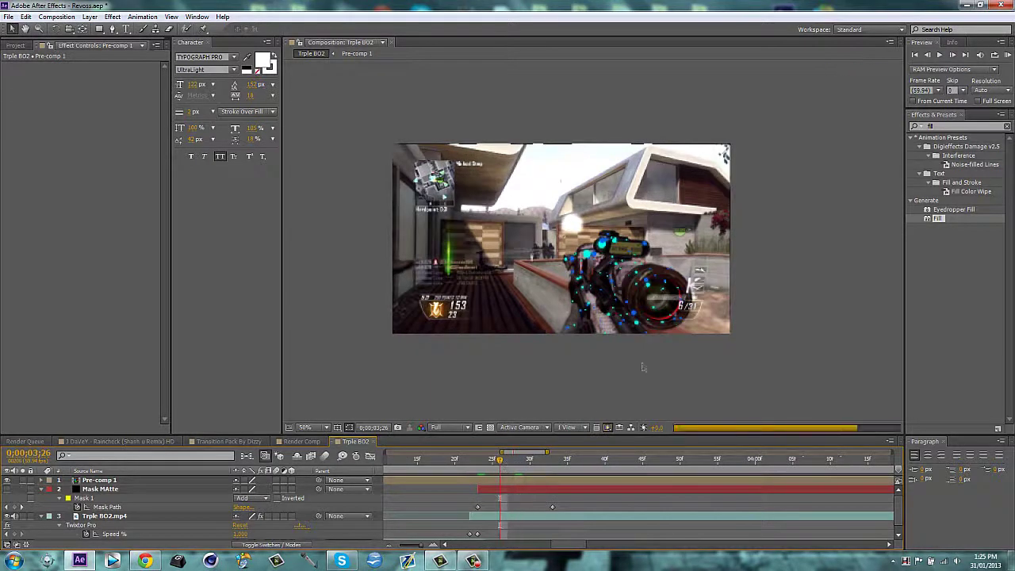
pyautogui.click(305, 442)
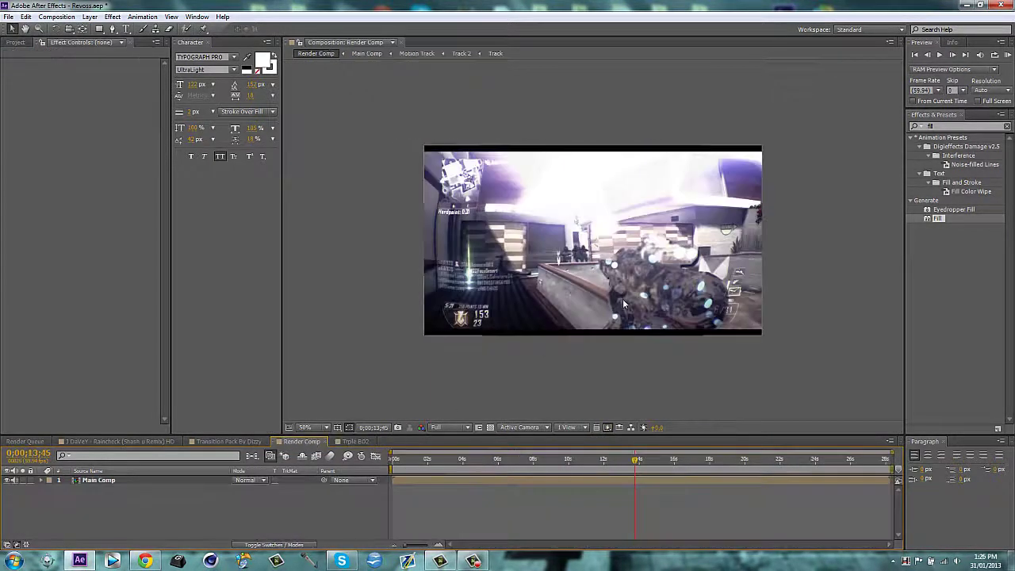
pyautogui.click(358, 441)
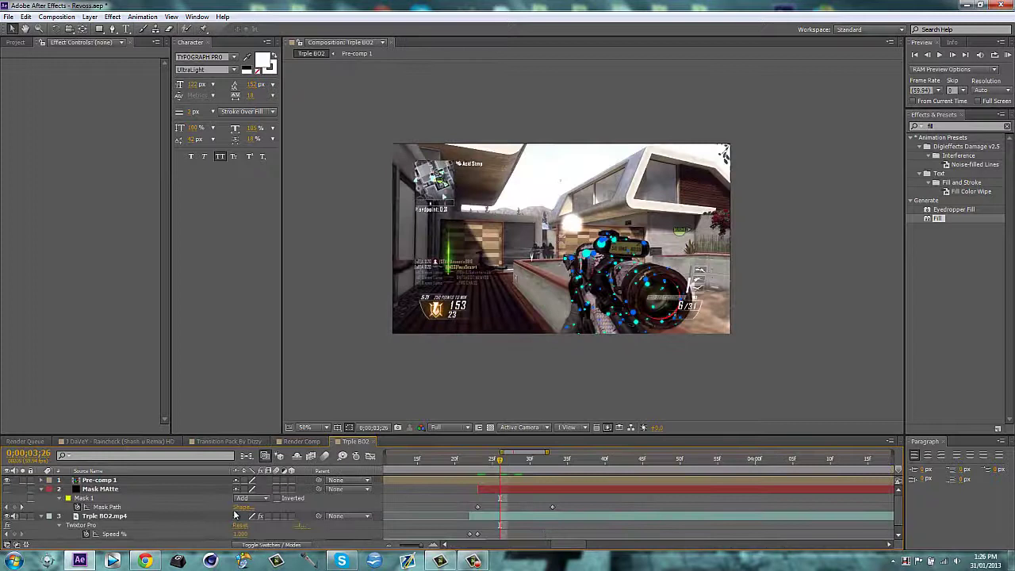
pyautogui.click(100, 480)
pyautogui.press('t')
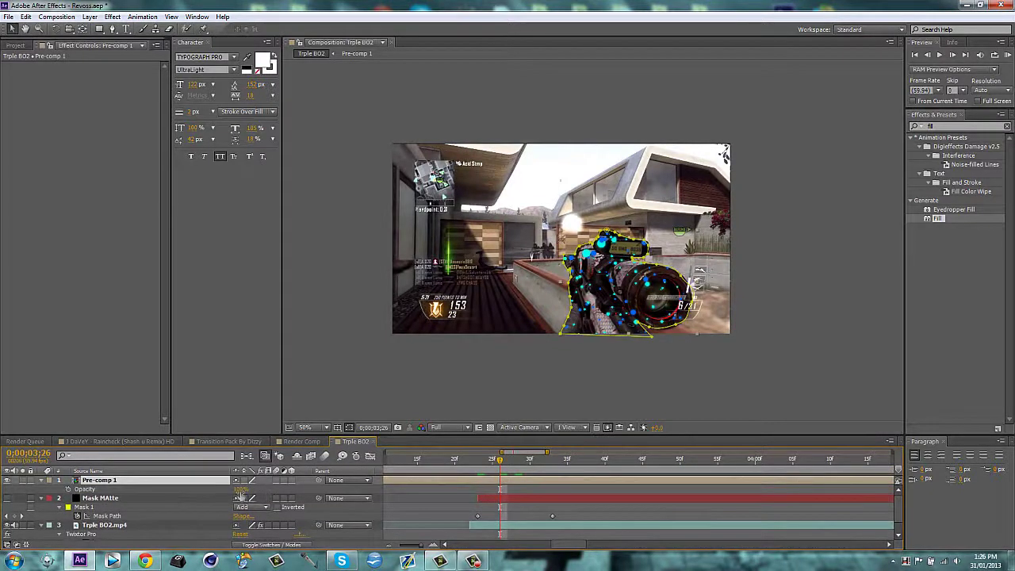
pyautogui.click(241, 489)
pyautogui.press('Return')
pyautogui.press('Return')
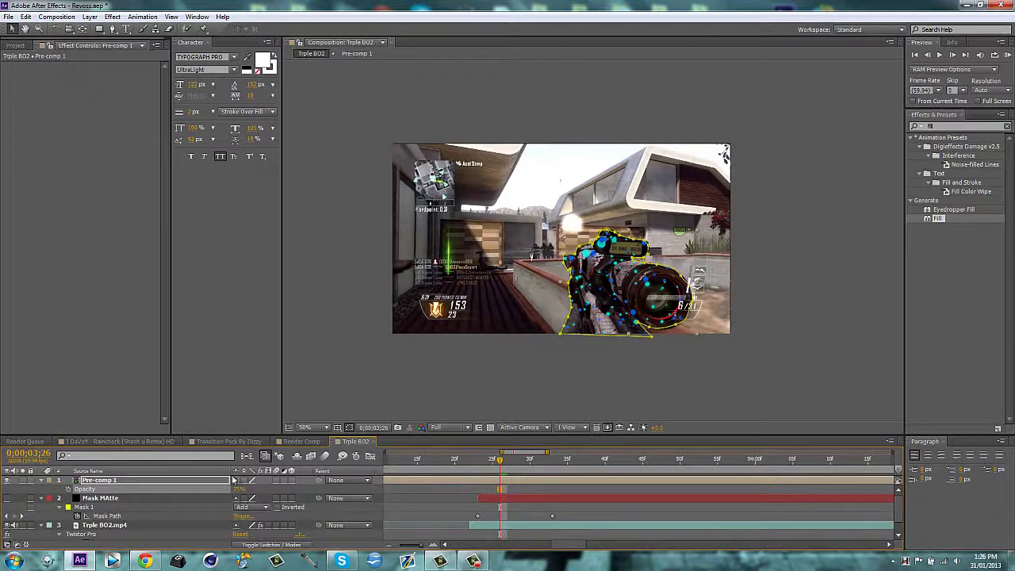
# - Switch Pre-comp 1 to the Add blending mode and scrub to preview the glow
pyautogui.press('F4')
pyautogui.click(247, 480)
pyautogui.click(255, 122)
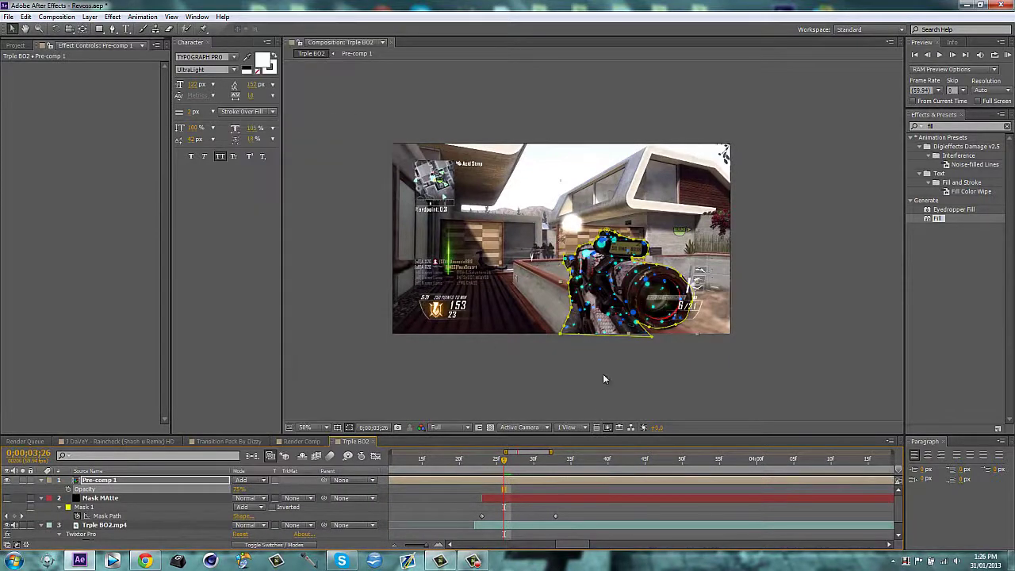
pyautogui.click(301, 441)
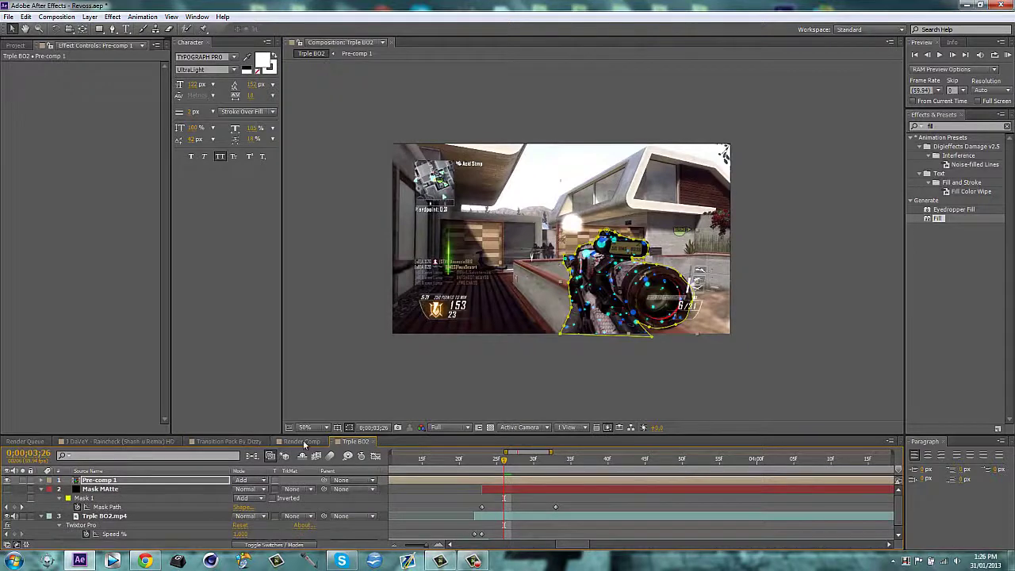
pyautogui.click(354, 441)
pyautogui.scroll(2, 618, 365)
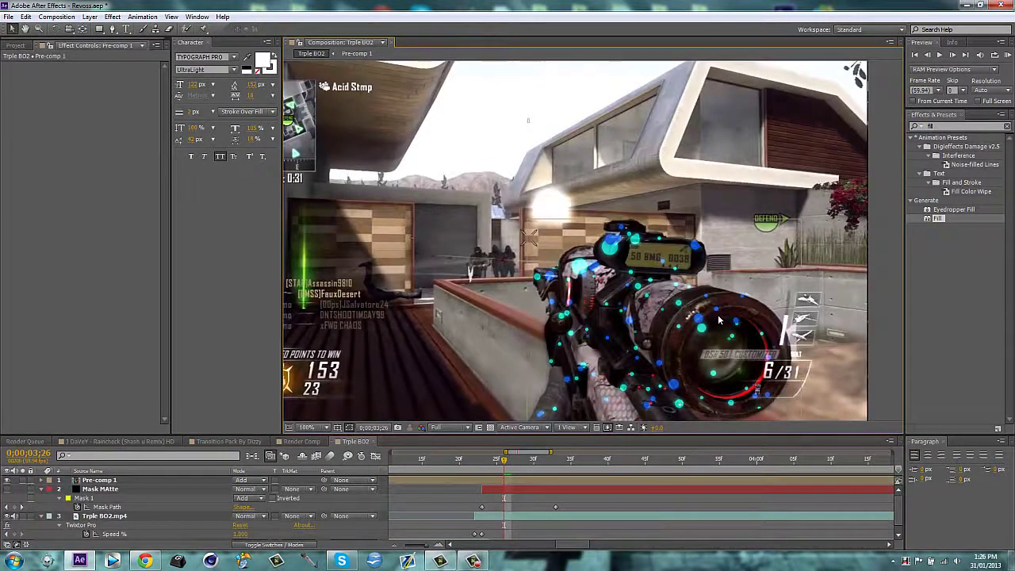
pyautogui.scroll(-2, 576, 393)
pyautogui.moveTo(502, 469); pyautogui.dragTo(485, 464)
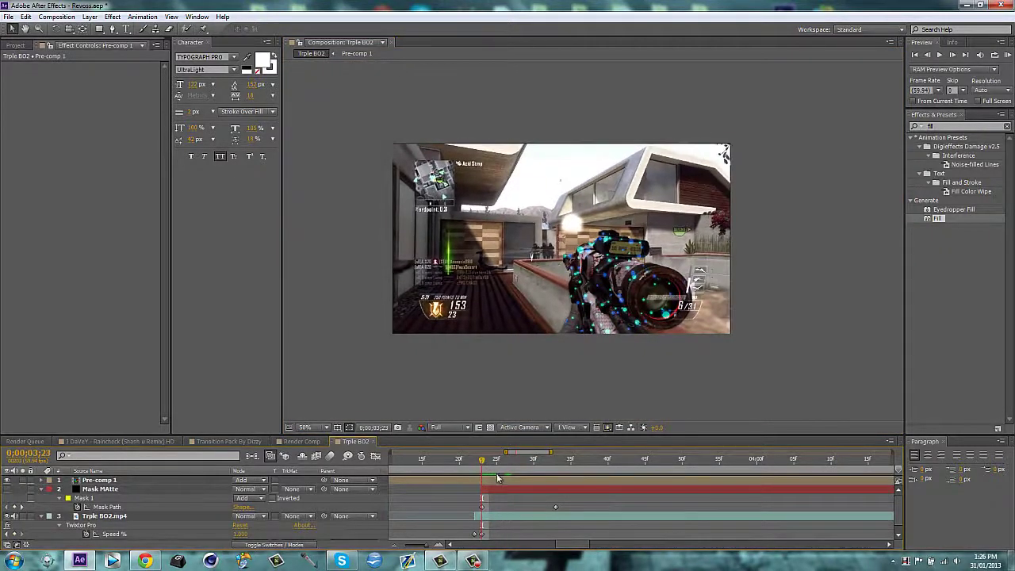
# - Inside Pre-comp 1, set the top Particles layer's CC Star Burst Grid Spacing to 16
pyautogui.doubleClick(464, 479)
pyautogui.click(489, 481)
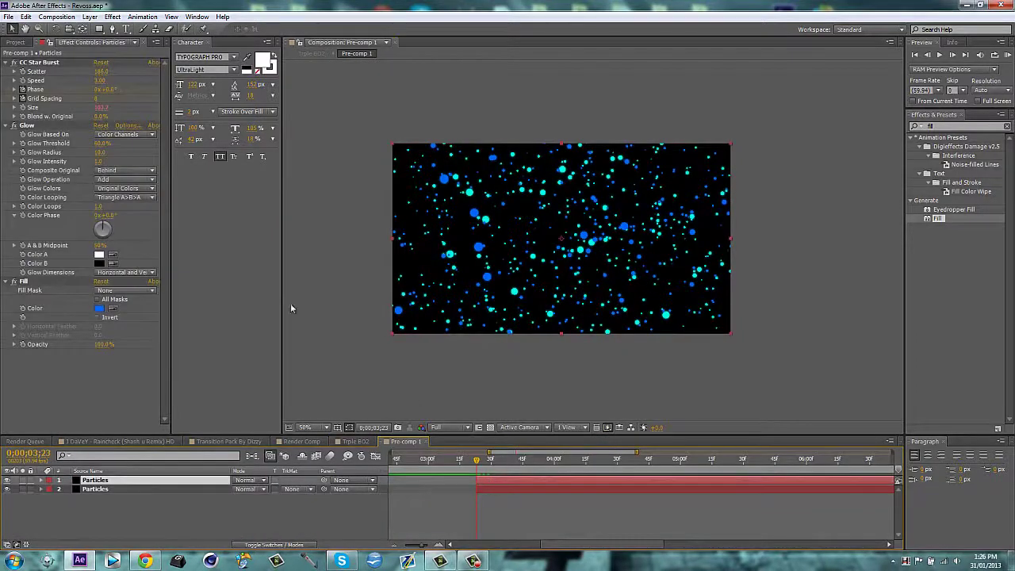
pyautogui.click(6, 126)
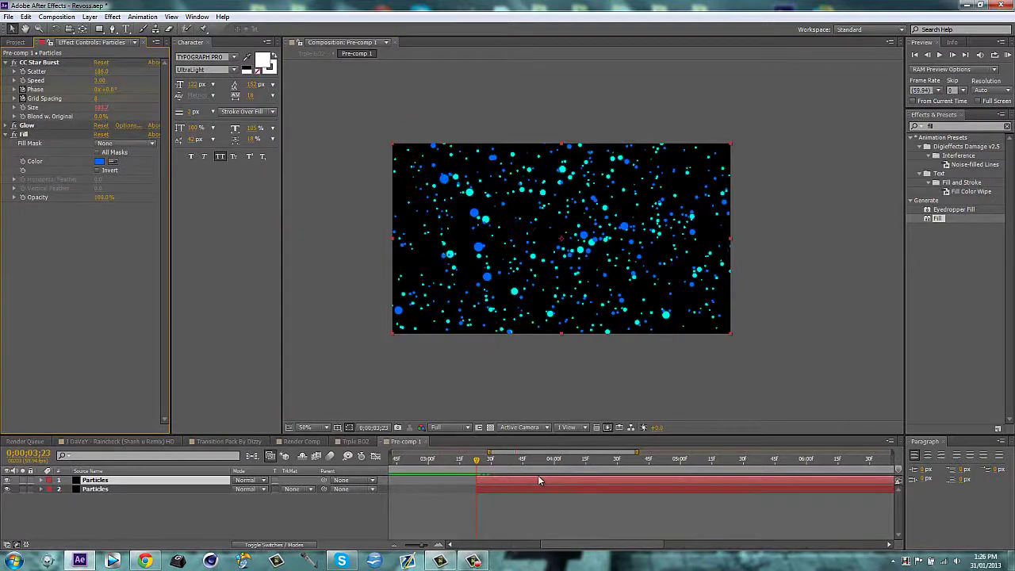
pyautogui.press('space')
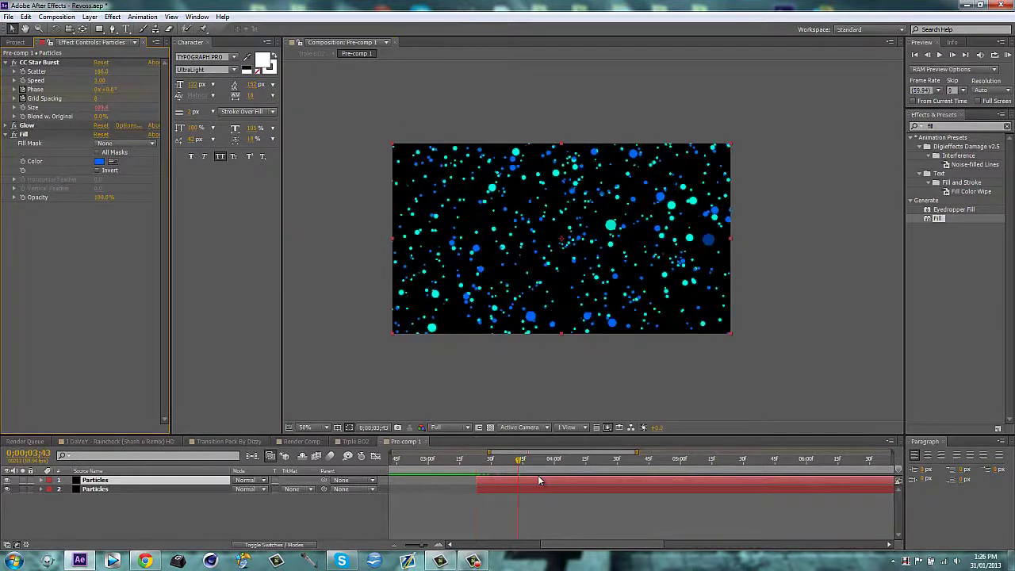
pyautogui.click(95, 101)
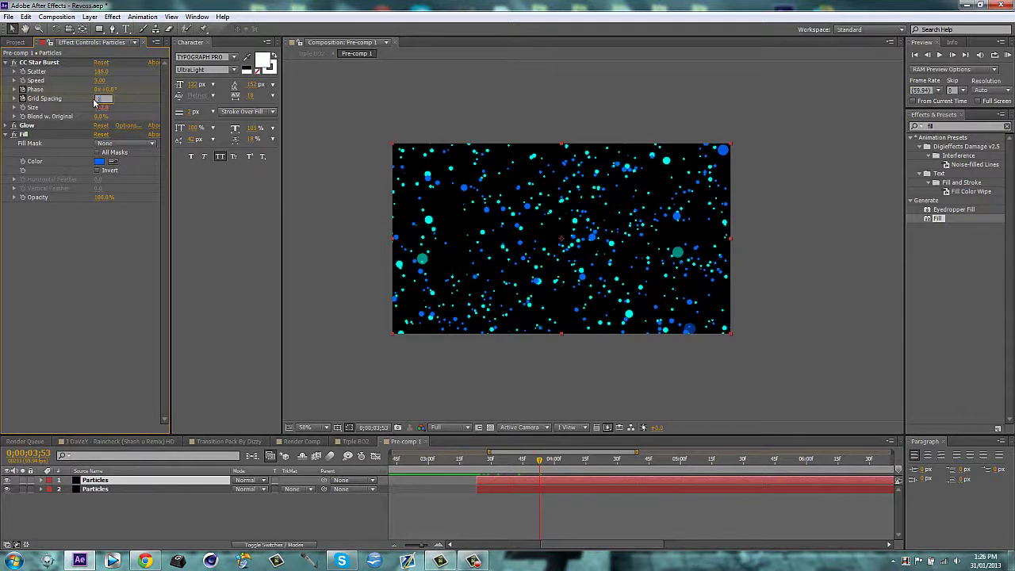
pyautogui.write('16')
pyautogui.press('Return')
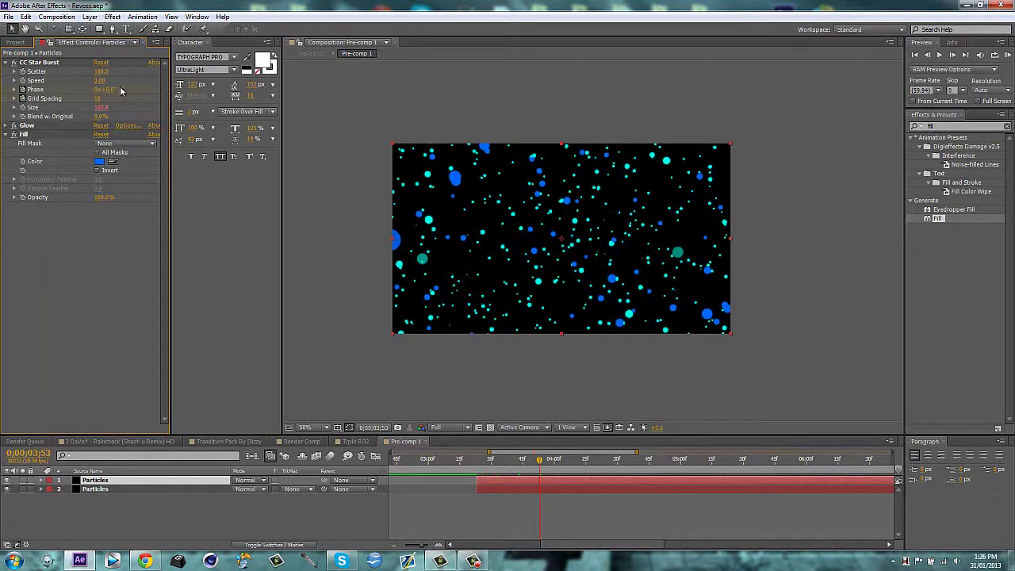
pyautogui.click(97, 90)
# - Set the second Particles layer's Grid Spacing to 16 as well
pyautogui.click(95, 488)
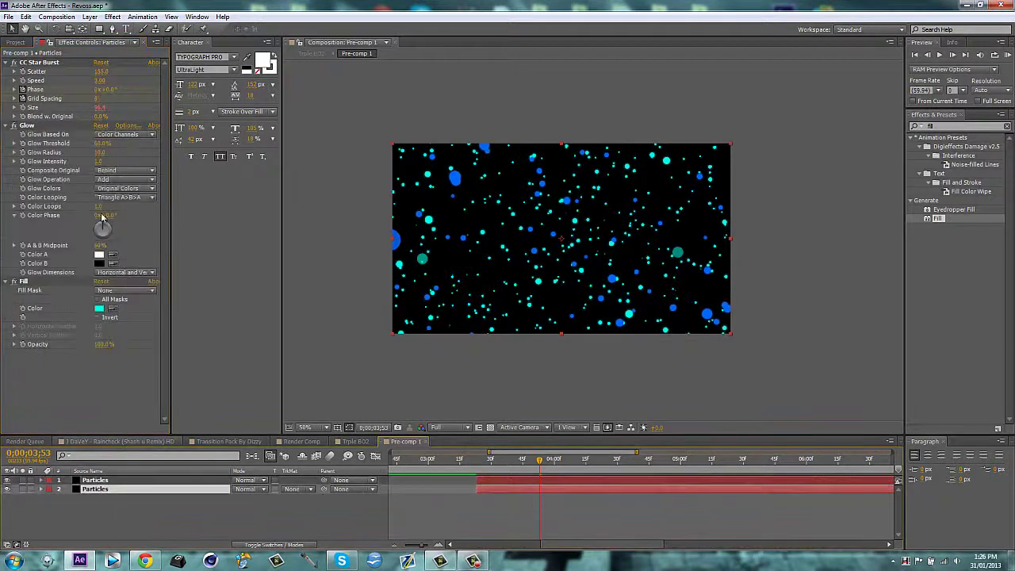
pyautogui.click(96, 99)
pyautogui.write('16')
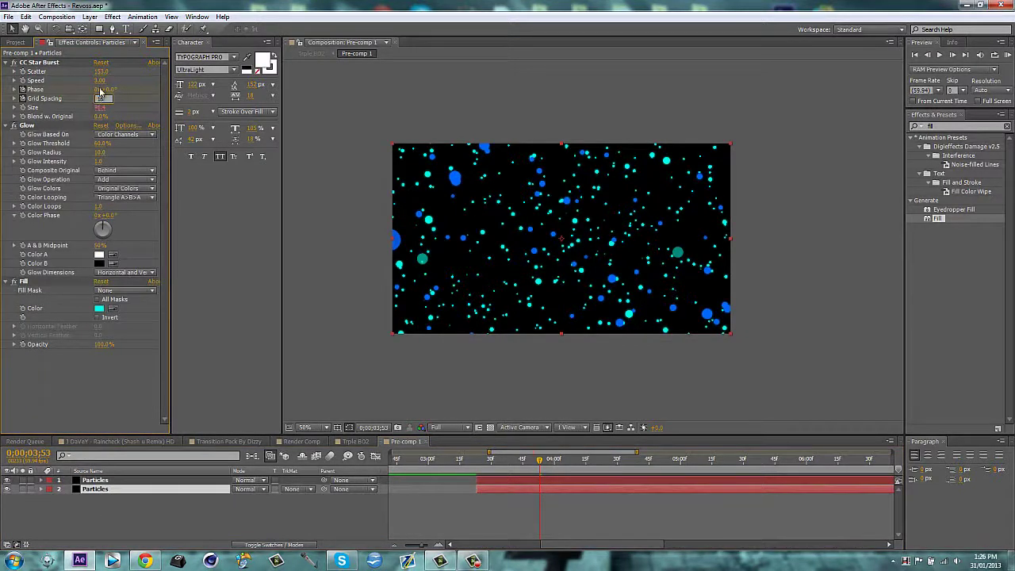
pyautogui.press('Return')
pyautogui.write('1')
pyautogui.click(184, 522)
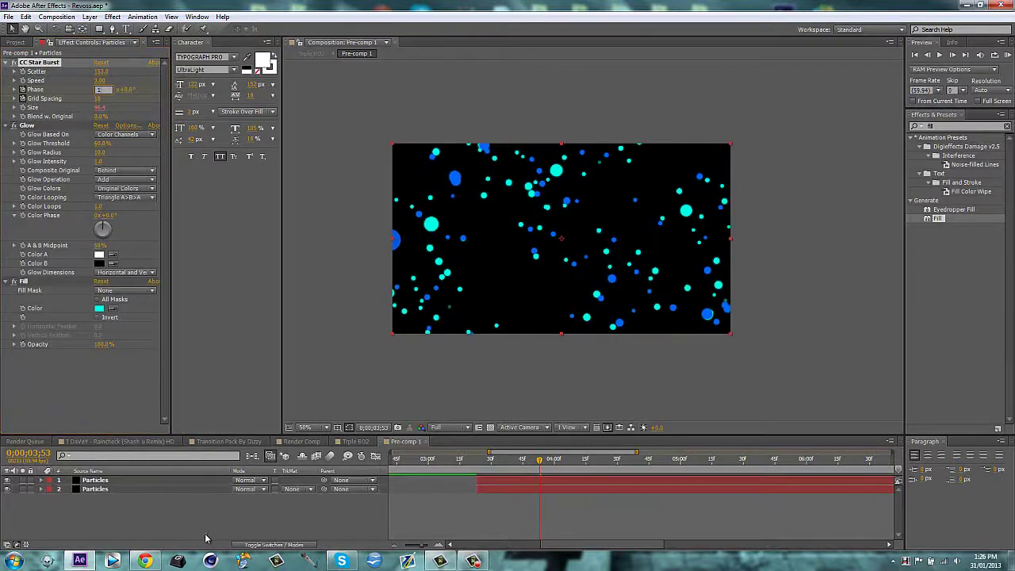
# - Preview the masked gun with the new particles in the Triple BO2 comp
pyautogui.click(356, 442)
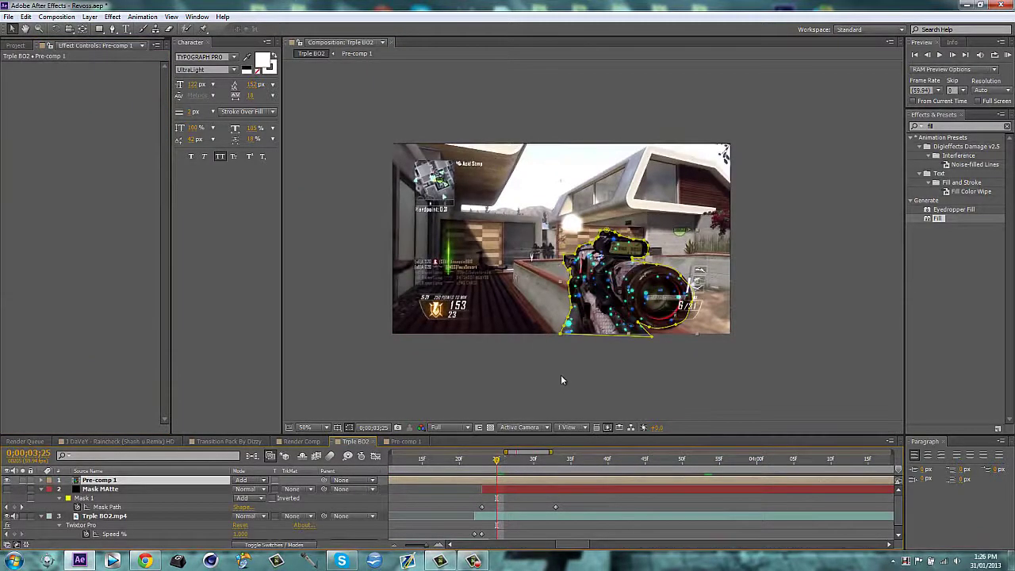
pyautogui.click(560, 377)
pyautogui.press('space')
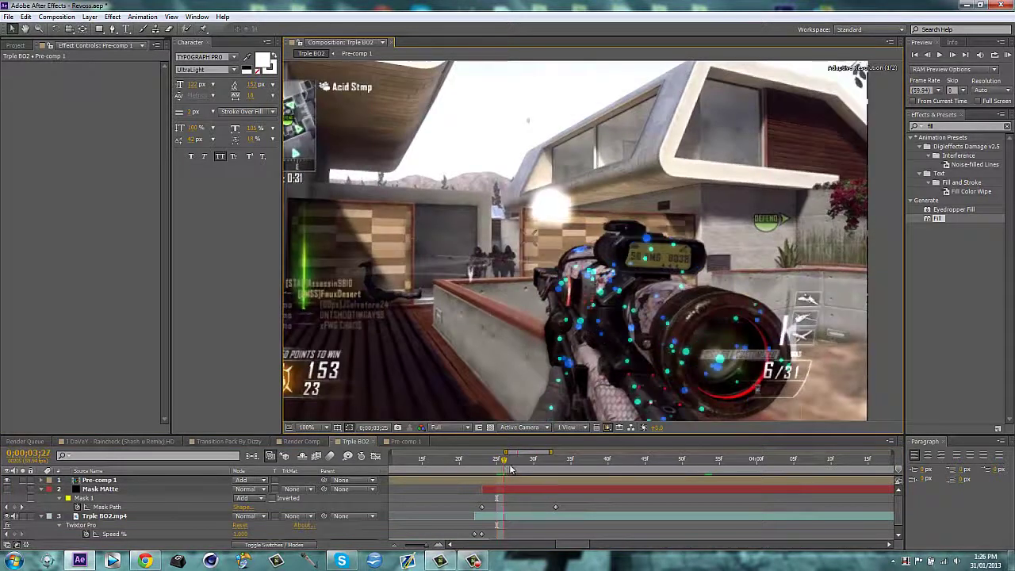
pyautogui.scroll(-2, 642, 362)
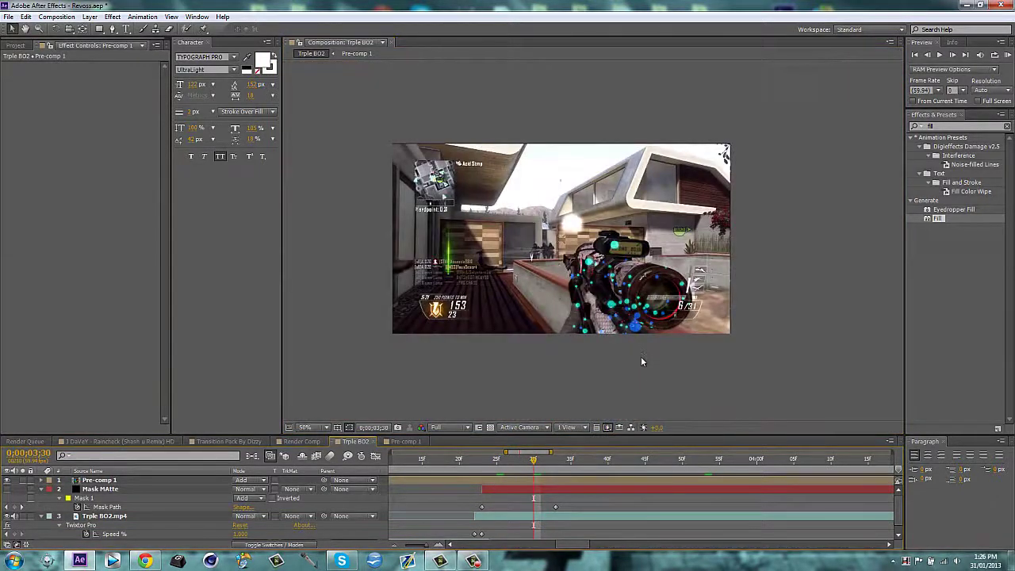
pyautogui.click(519, 458)
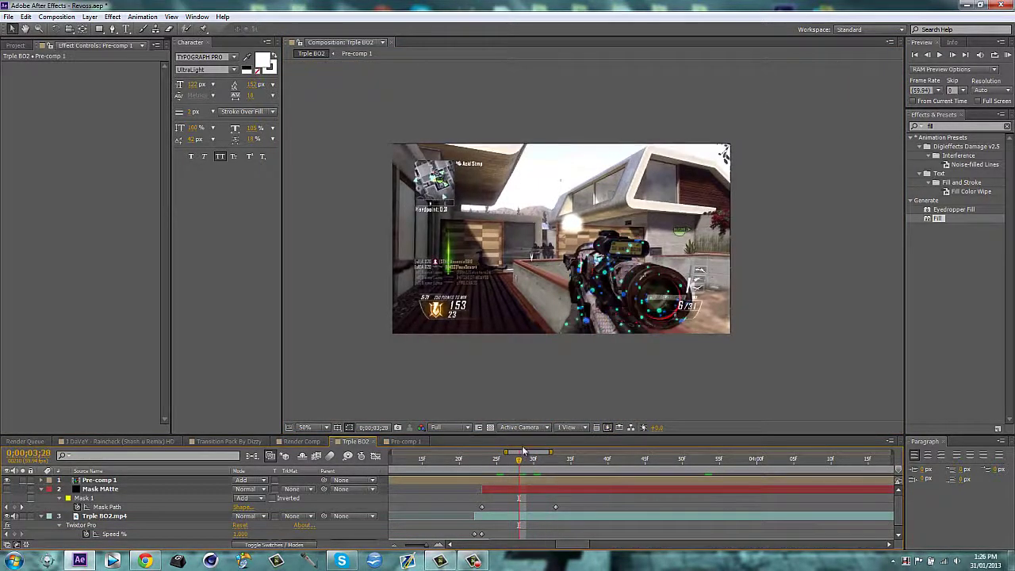
# - Open Main Comp from the Render Comp and look through its layers
pyautogui.click(301, 440)
pyautogui.click(108, 480)
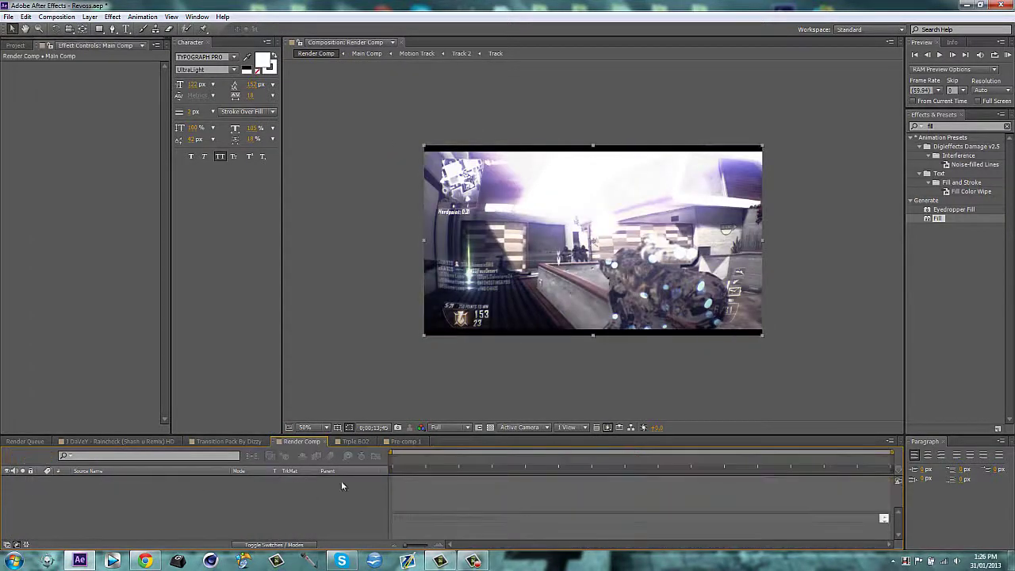
pyautogui.scroll(-3, 280, 495)
pyautogui.scroll(-3, 123, 509)
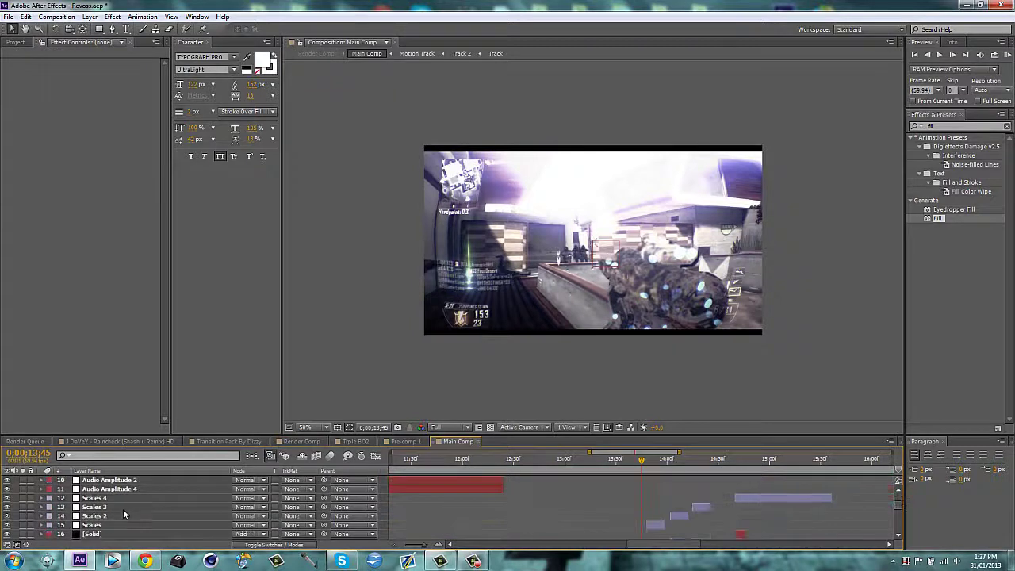
pyautogui.scroll(-3, 122, 508)
pyautogui.scroll(-3, 123, 508)
pyautogui.scroll(-3, 109, 508)
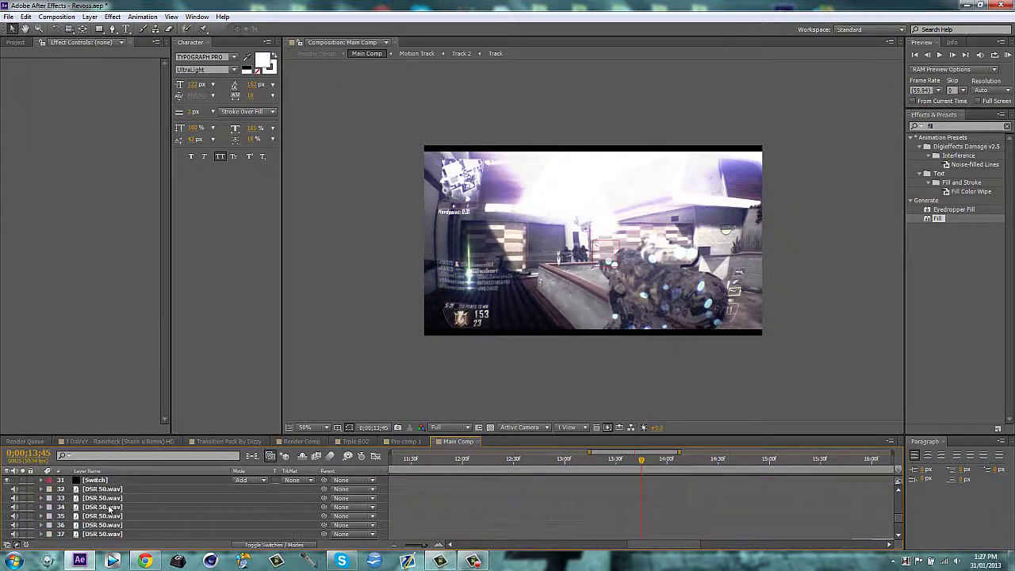
pyautogui.scroll(5, 114, 519)
pyautogui.scroll(5, 111, 519)
# - Open the nested 1st Clip composition and preview it
pyautogui.click(106, 516)
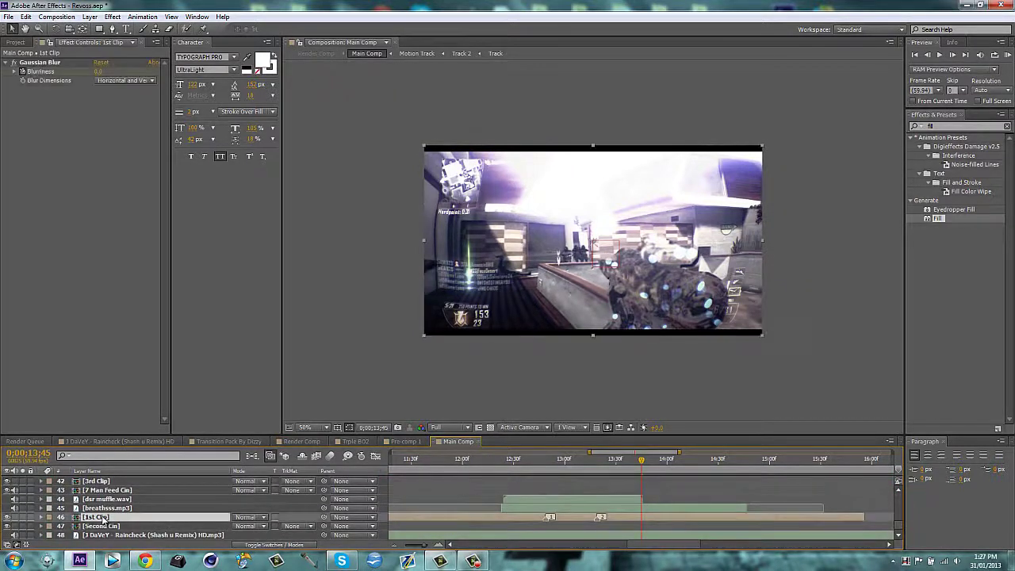
pyautogui.click(597, 468)
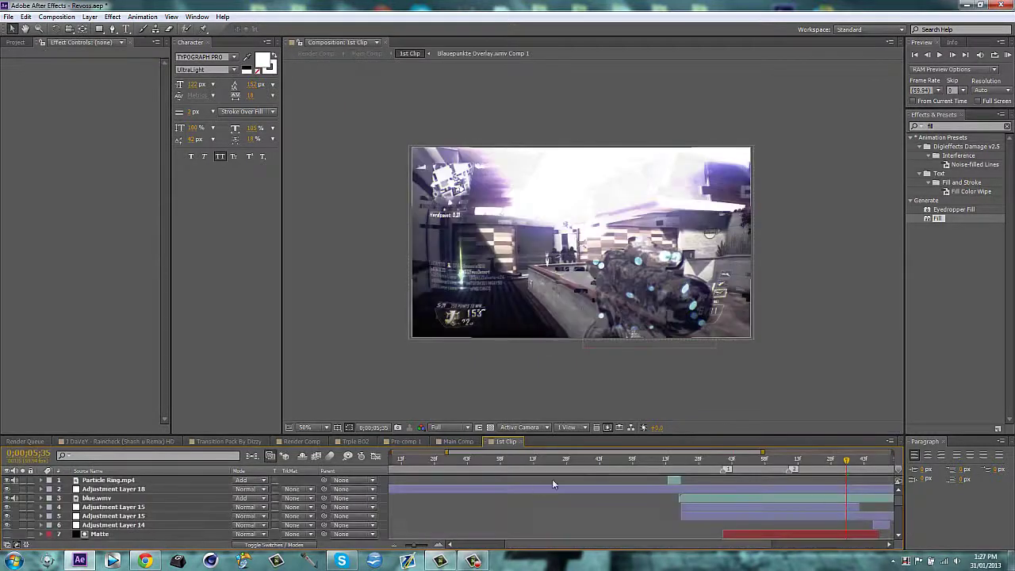
pyautogui.scroll(2, 586, 472)
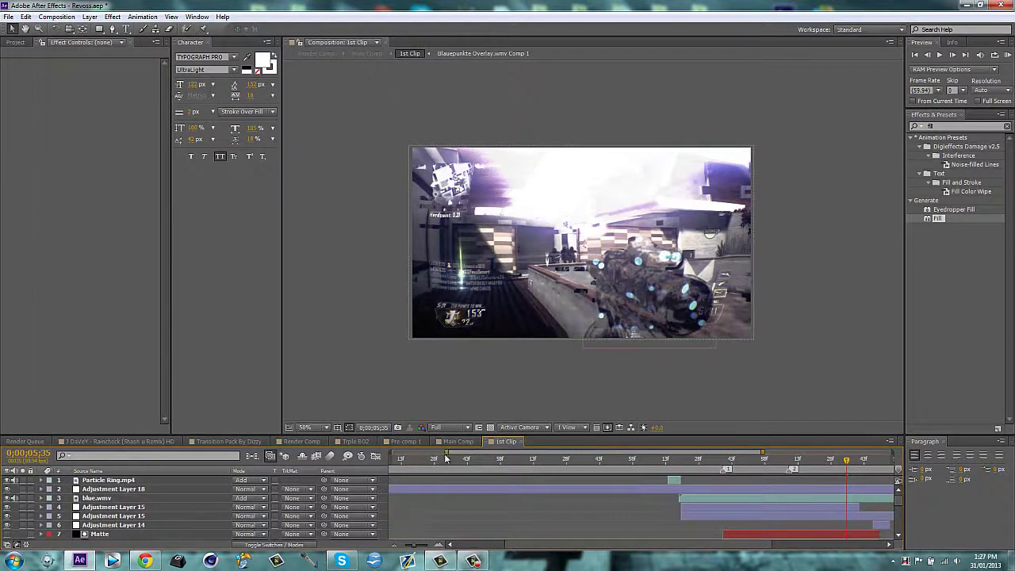
pyautogui.hscroll(2, 634, 467)
pyautogui.hscroll(2, 650, 472)
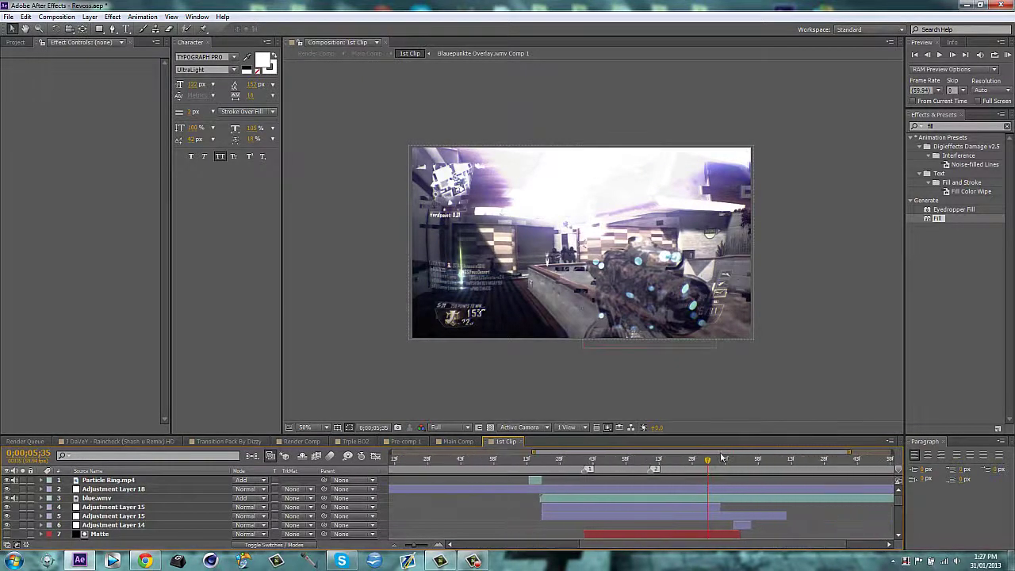
pyautogui.scroll(-3, 675, 477)
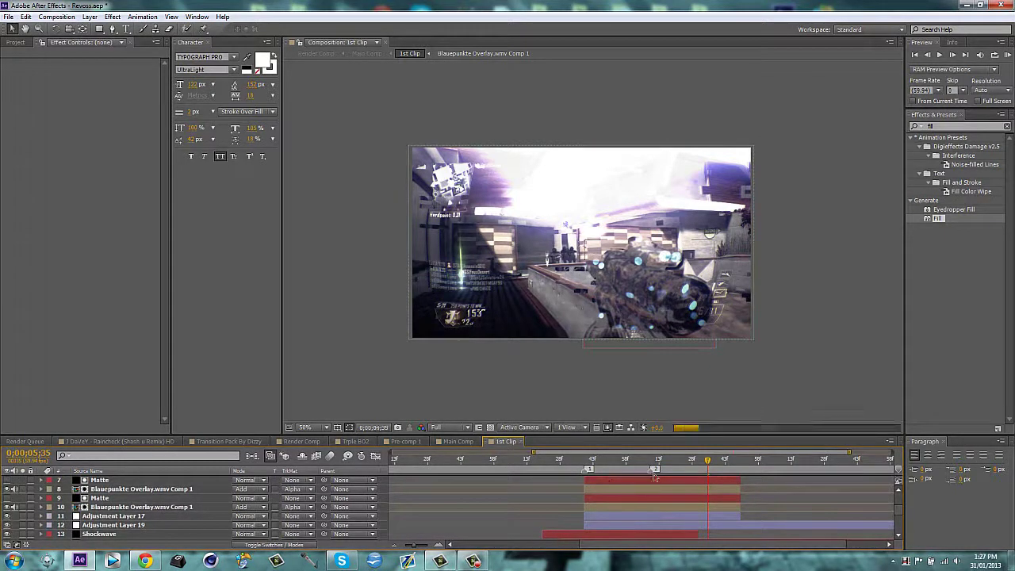
pyautogui.press('space')
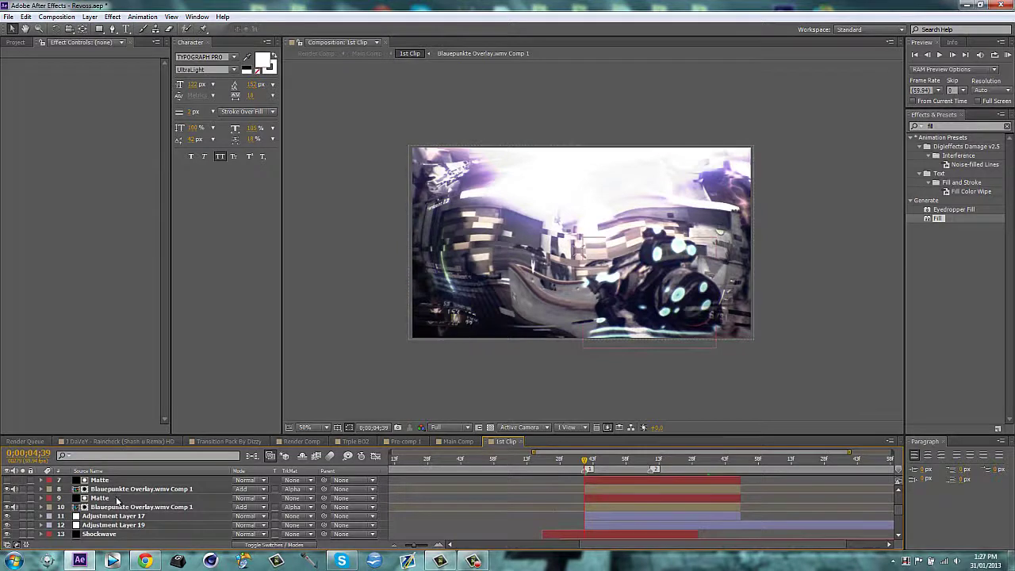
pyautogui.scroll(-1, 118, 516)
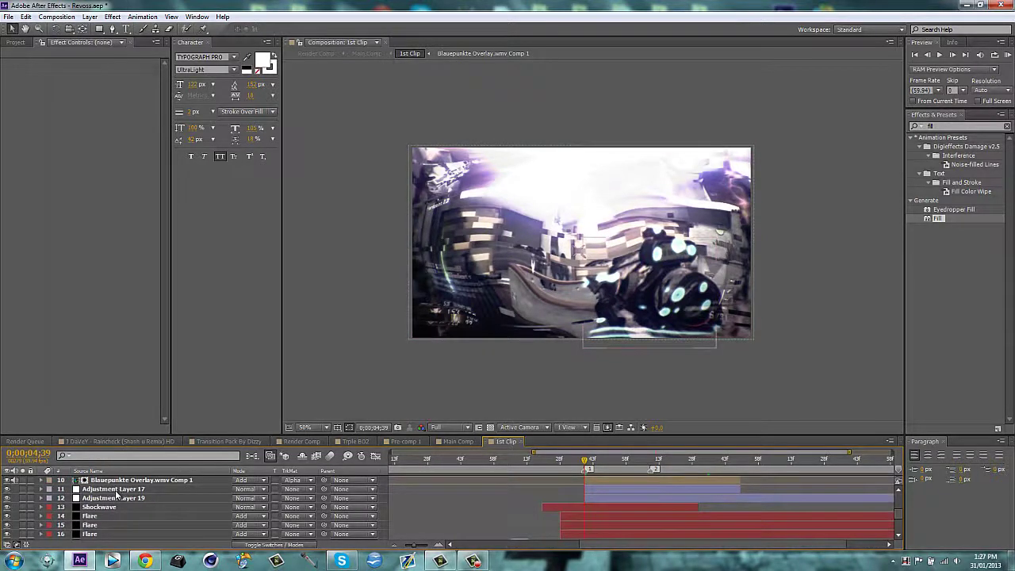
# - Inspect Adjustment Layers 17 and 19's effects, then close the 1st Clip comp
pyautogui.click(117, 489)
pyautogui.click(125, 499)
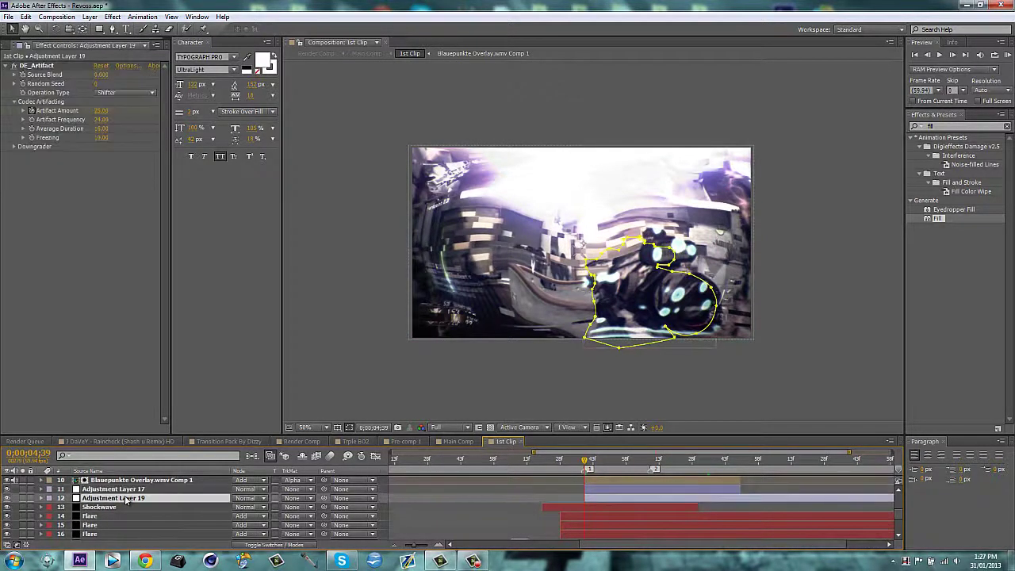
pyautogui.click(123, 489)
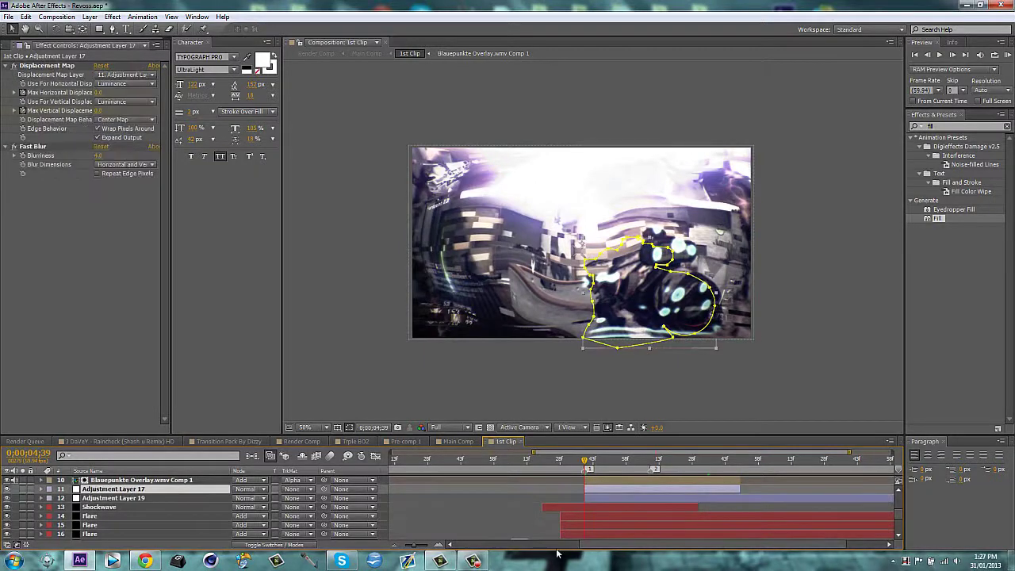
pyautogui.scroll(3, 588, 484)
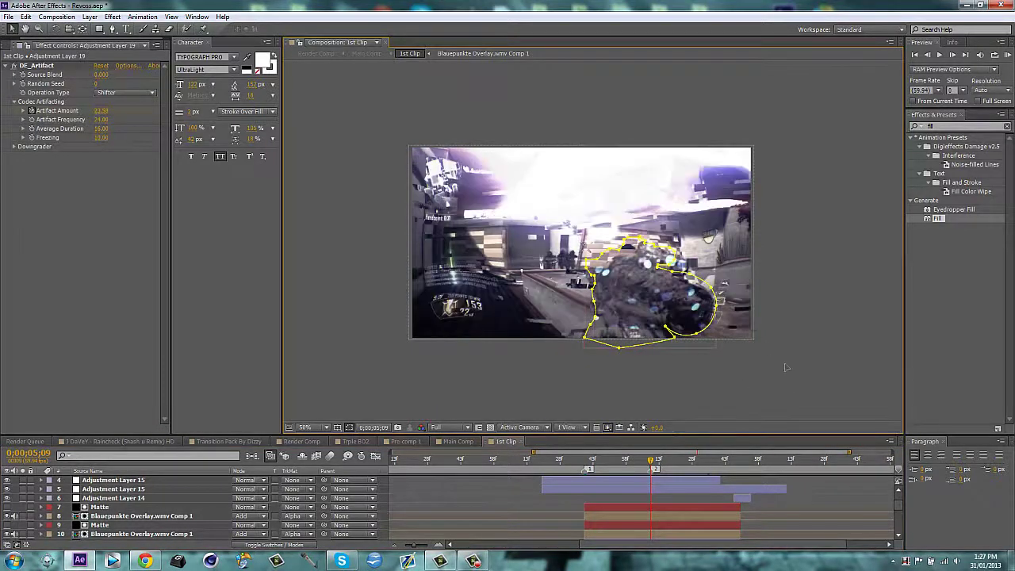
pyautogui.click(520, 442)
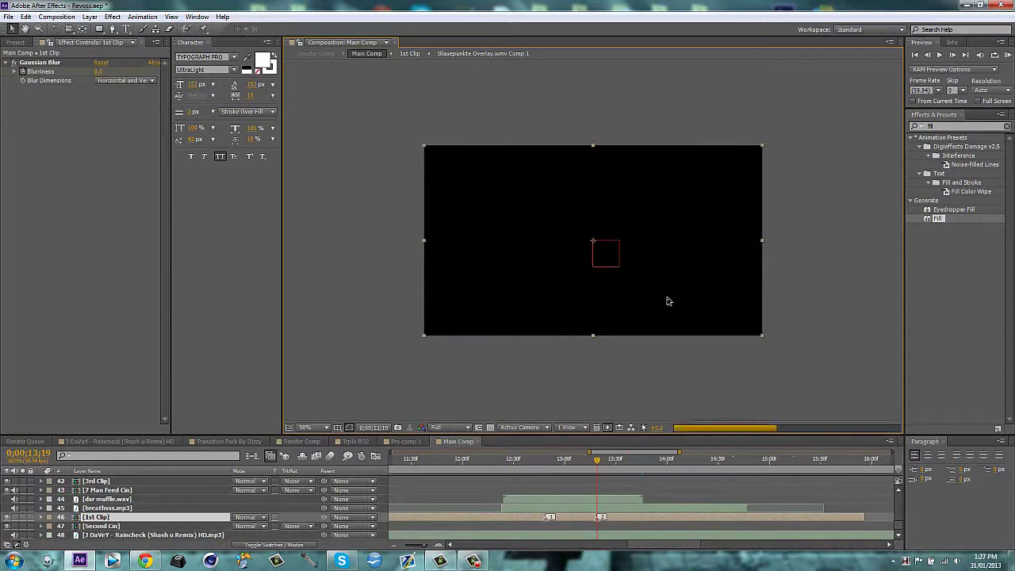
# - View the Render Comp frame, toggling between full and half size
pyautogui.click(301, 442)
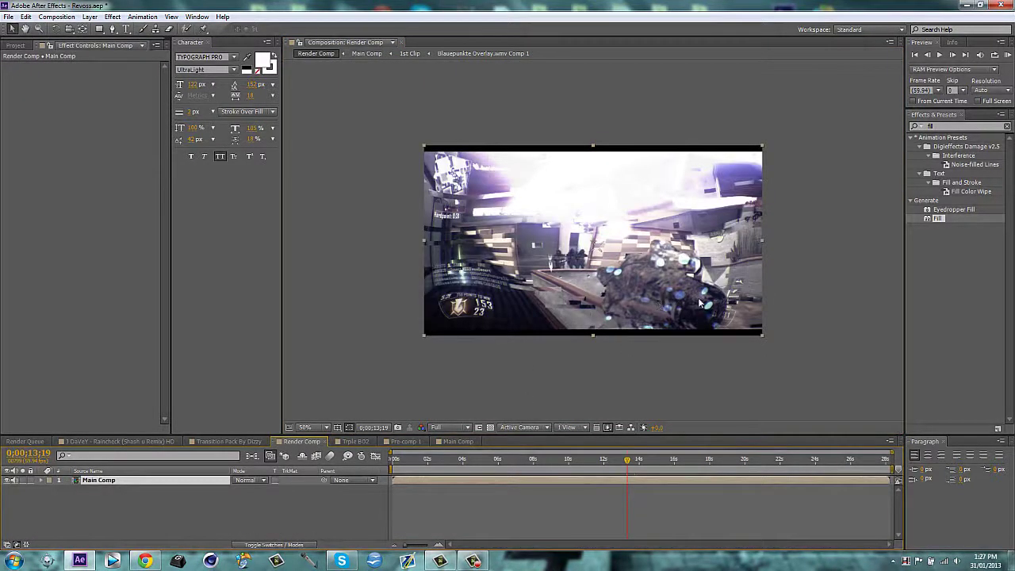
pyautogui.press('.')
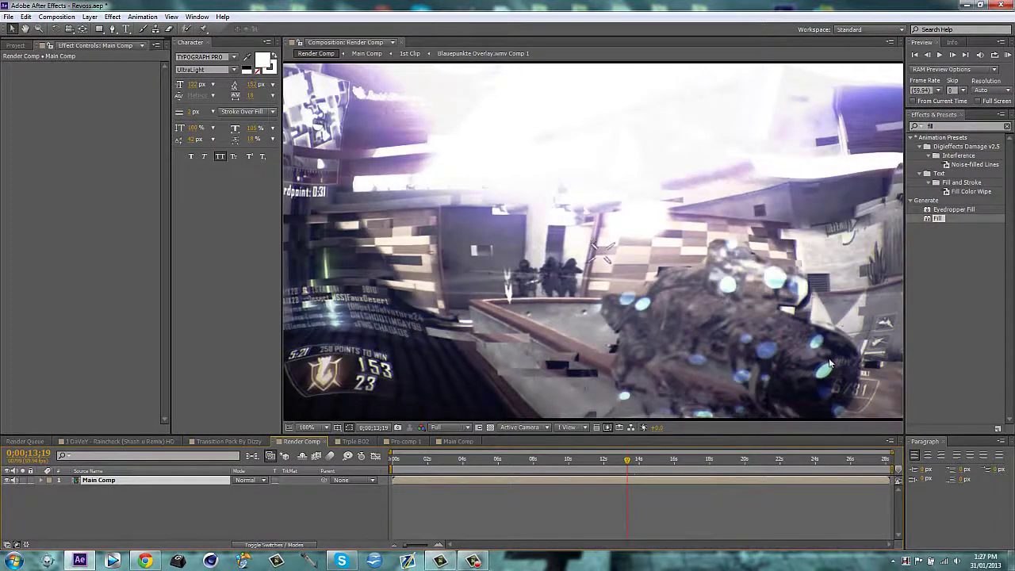
pyautogui.press(',')
pyautogui.press('.')
pyautogui.press(',')
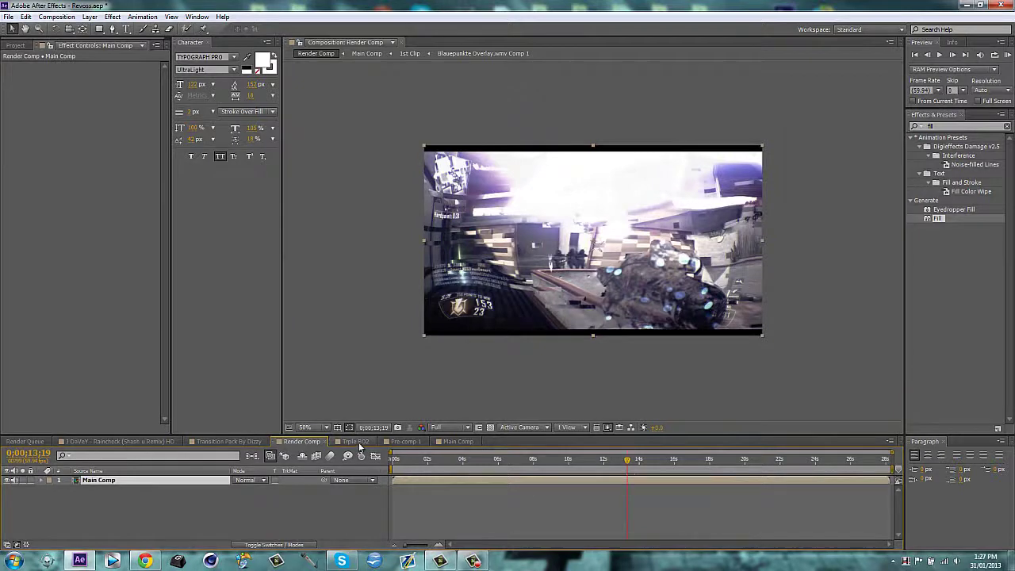
# - Flip between the Triple BO2, Transition Pack By Dizzy and Render Comp compositions
pyautogui.click(358, 442)
pyautogui.click(325, 442)
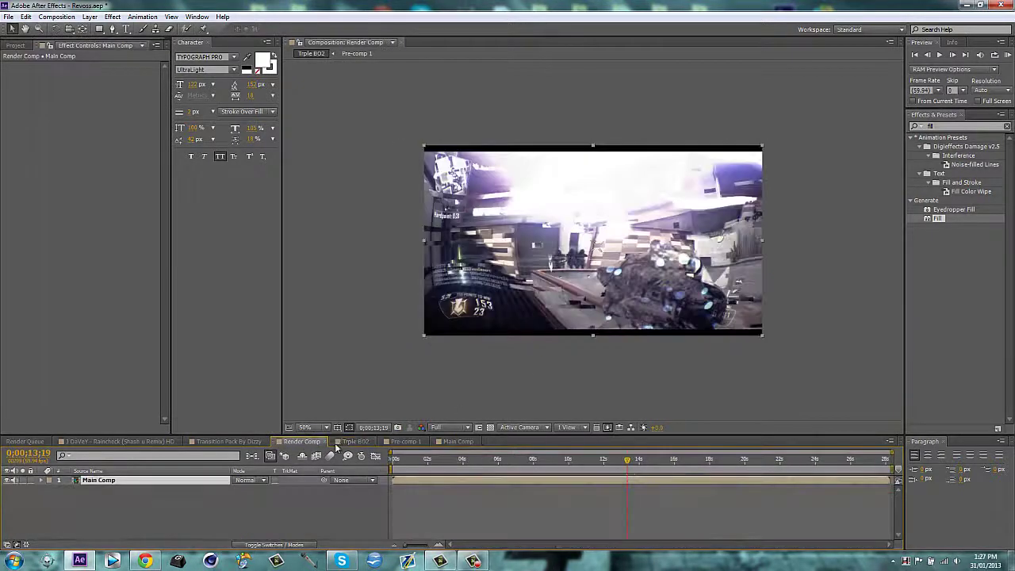
pyautogui.click(320, 441)
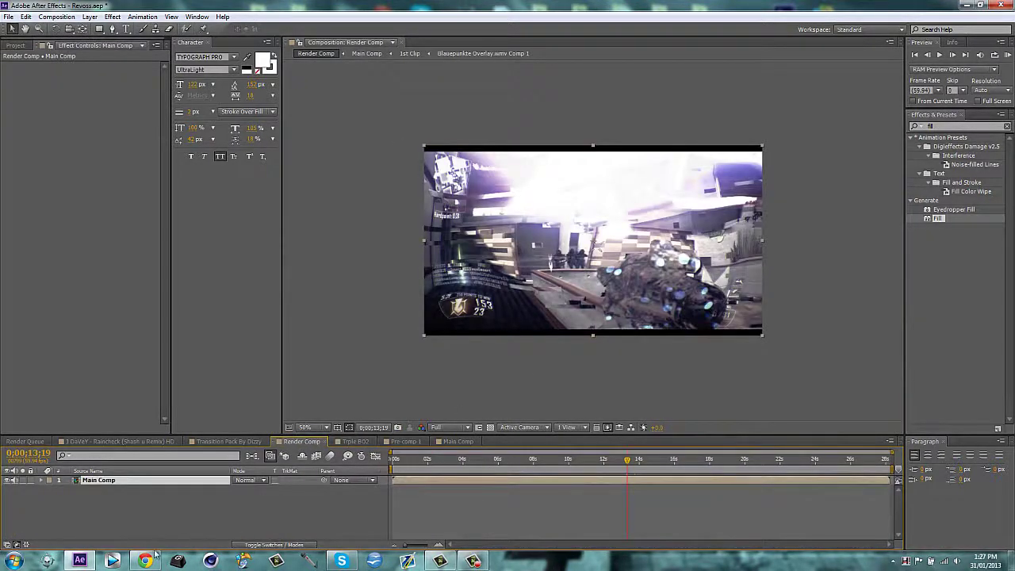
pyautogui.click(229, 441)
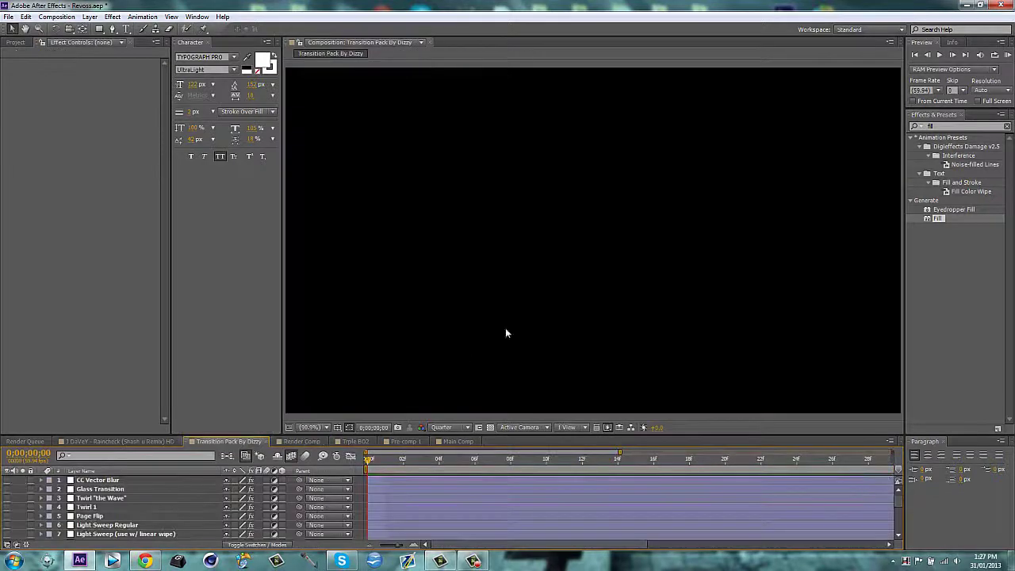
pyautogui.click(300, 442)
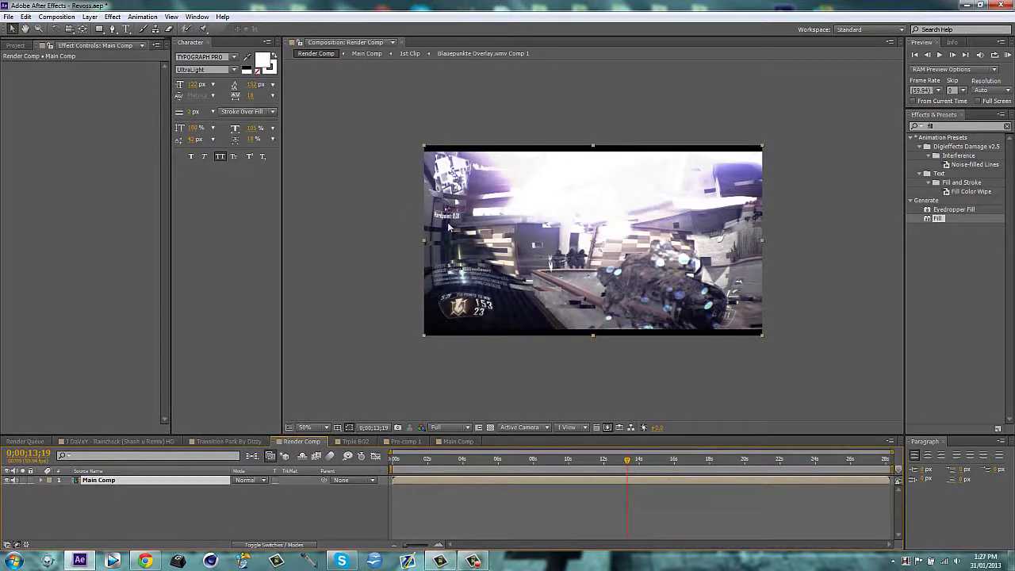
pyautogui.click(357, 442)
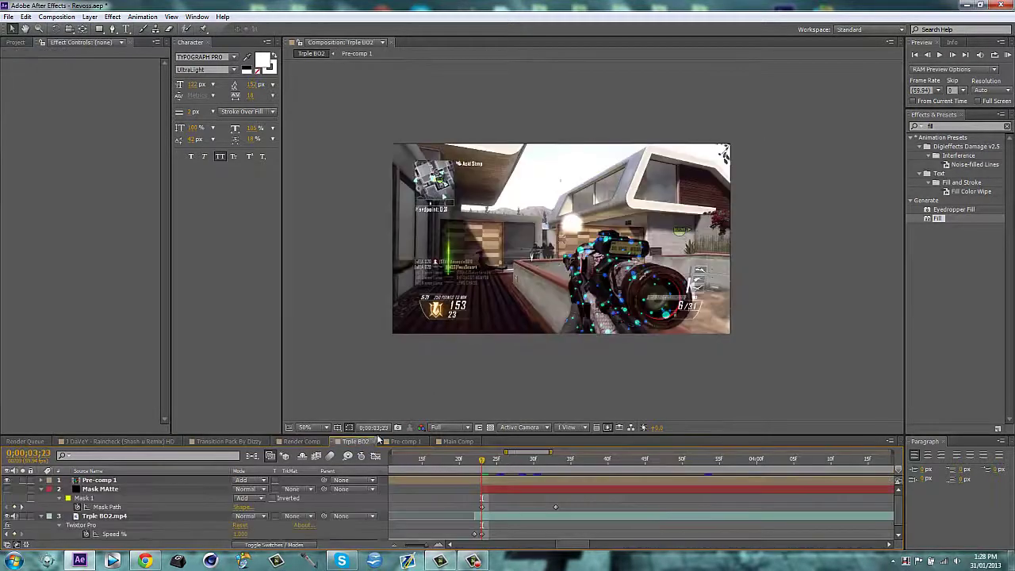
# - Minimize After Effects, restore Chrome and scroll through the HawK FNT channel page
pyautogui.click(88, 561)
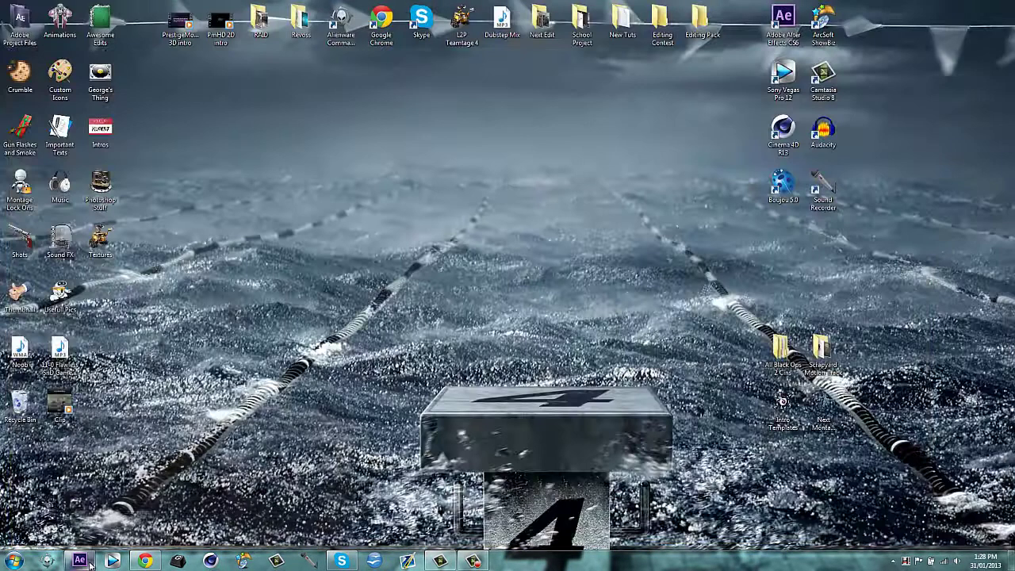
pyautogui.click(145, 561)
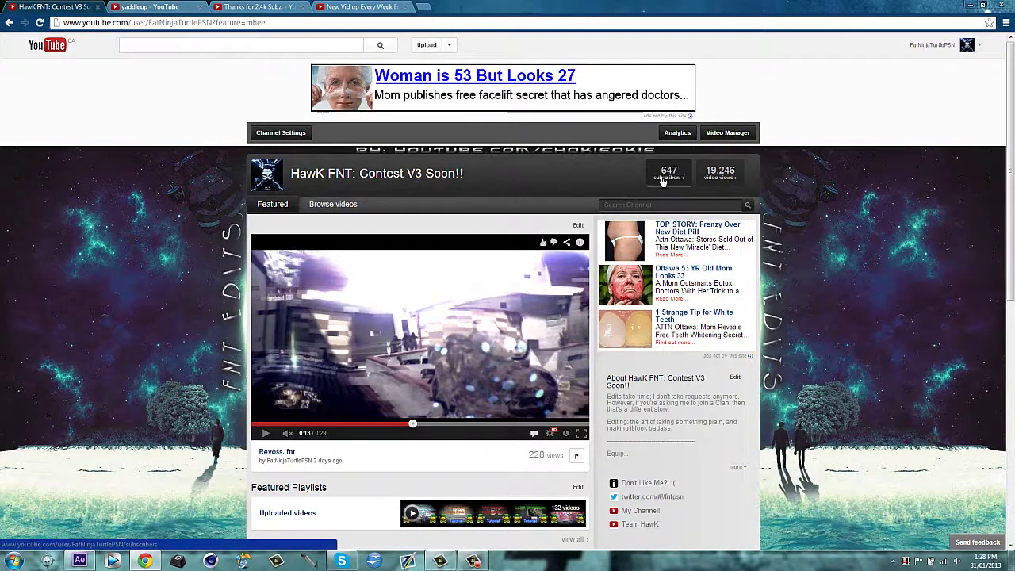
pyautogui.scroll(-1, 711, 412)
pyautogui.scroll(-2, 682, 423)
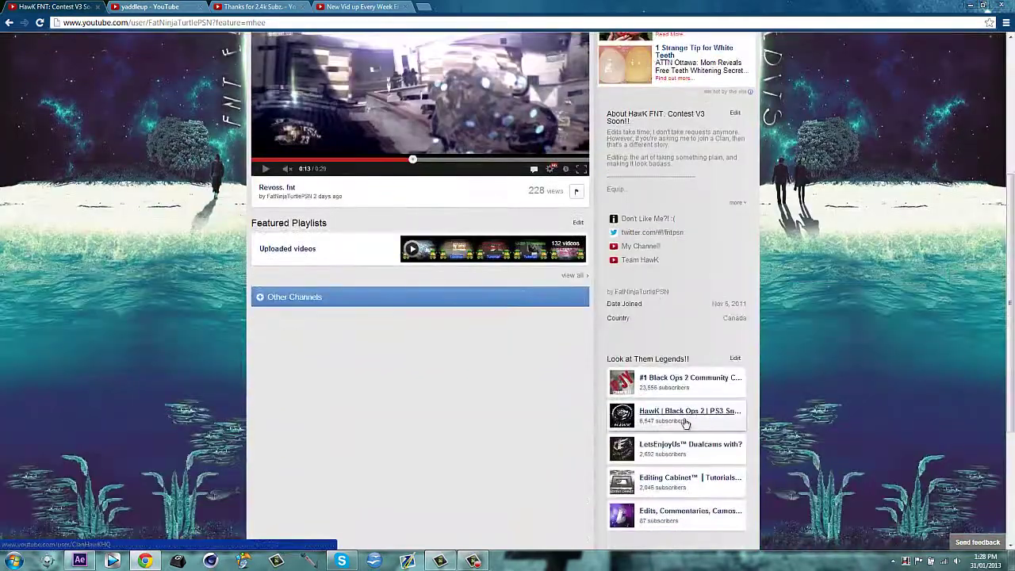
pyautogui.scroll(3, 494, 465)
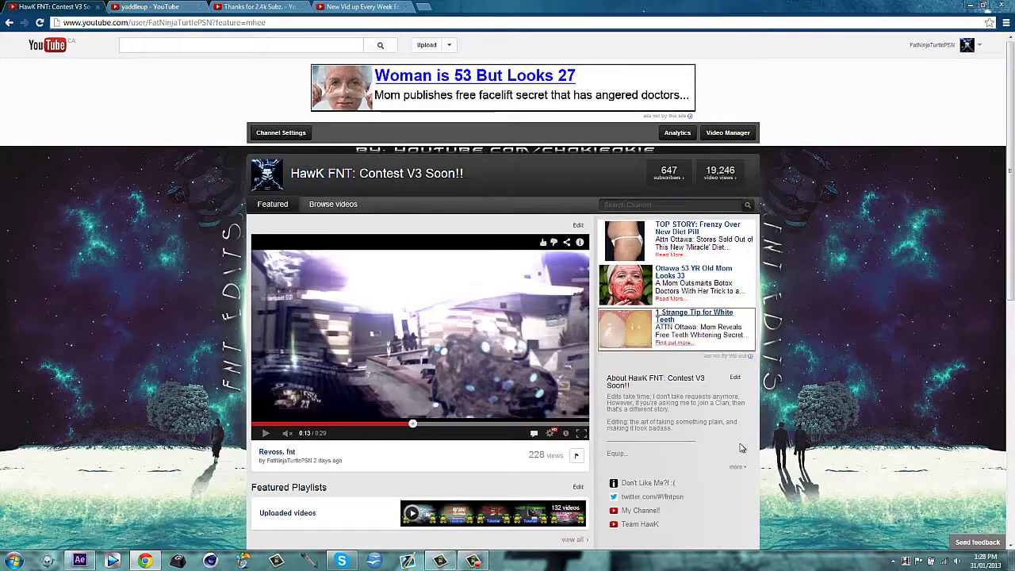
pyautogui.scroll(-1, 740, 448)
pyautogui.scroll(-1, 641, 361)
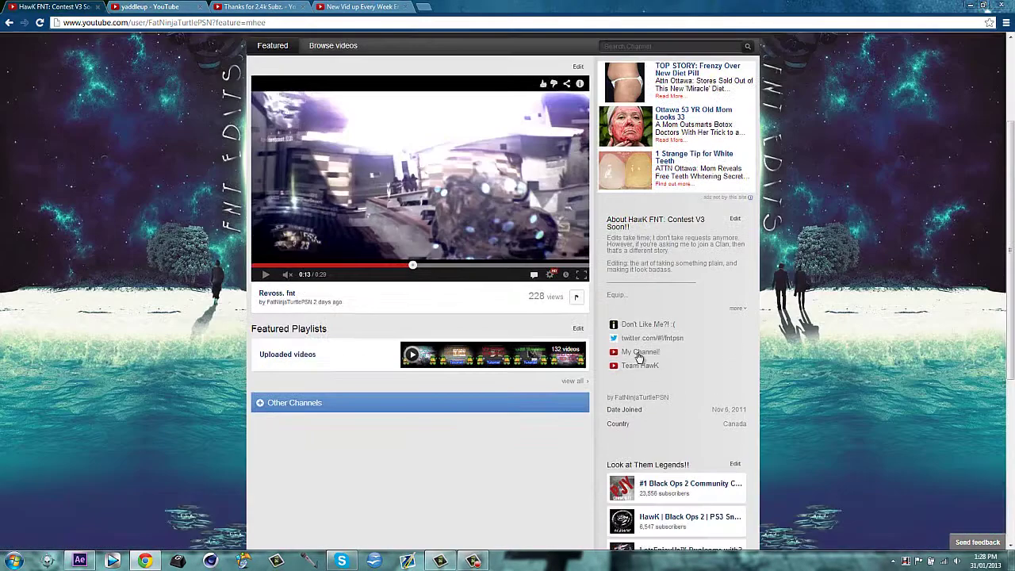
pyautogui.scroll(2, 398, 457)
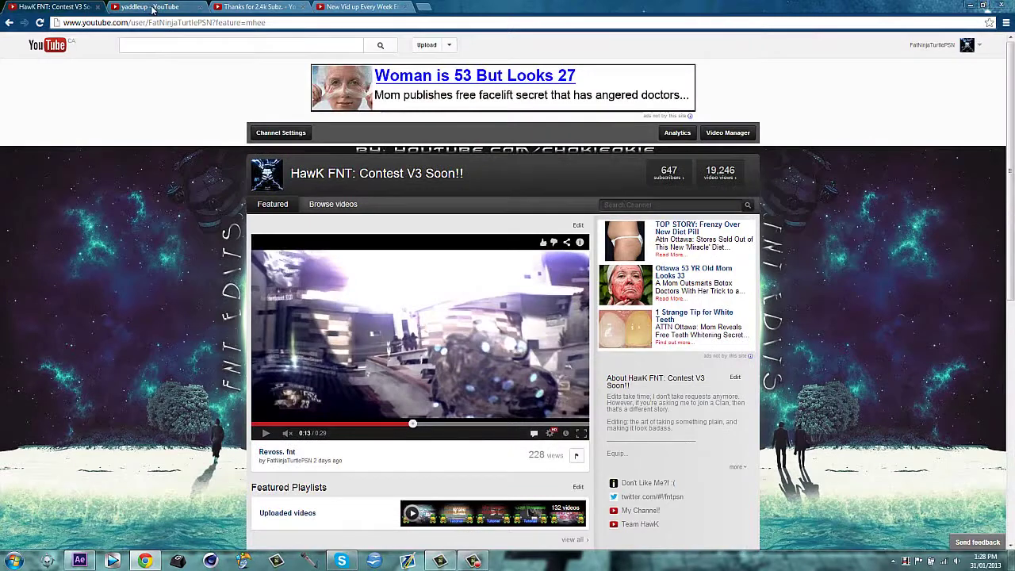
# - Check the 699 subscriber count on yaddleup's channel, then move to the Thanks for 2.4k Subz. tab
pyautogui.click(149, 10)
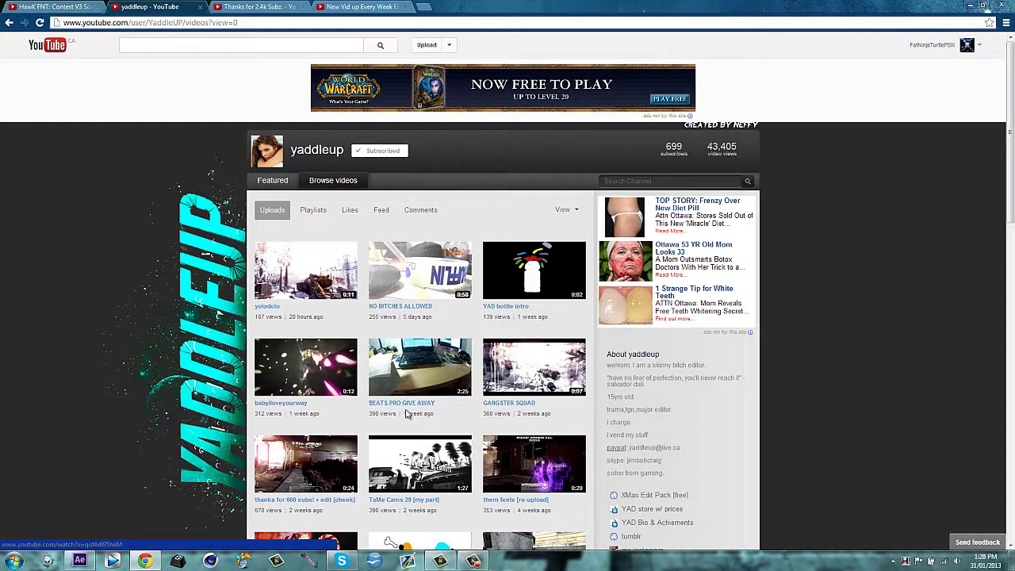
pyautogui.moveTo(420, 366)
pyautogui.doubleClick(675, 145)
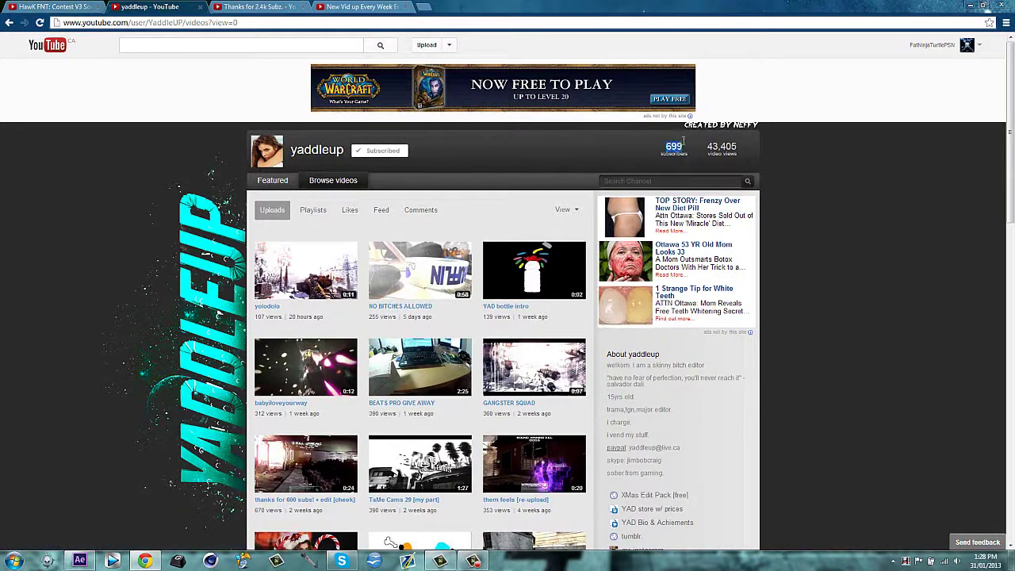
pyautogui.click(678, 146)
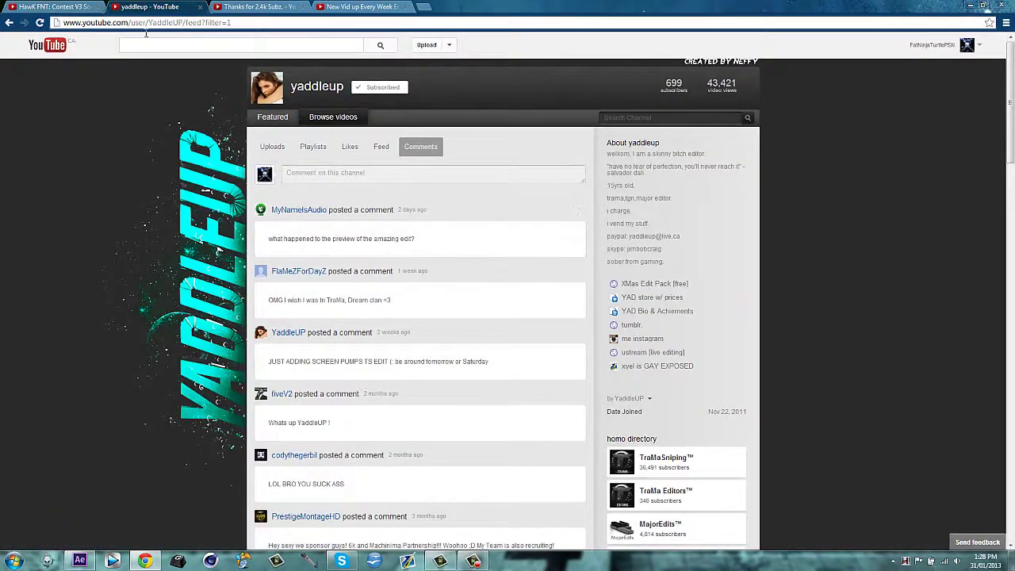
pyautogui.click(244, 5)
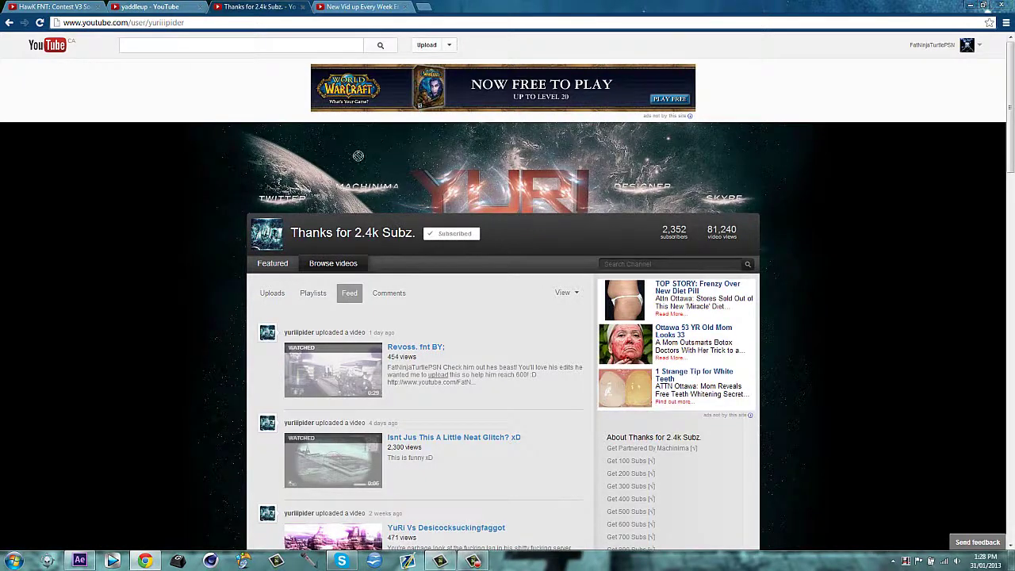
# - Glance at the HawK FNT tab, then scroll through the Thanks for 2.4k Subz. feed
pyautogui.click(71, 10)
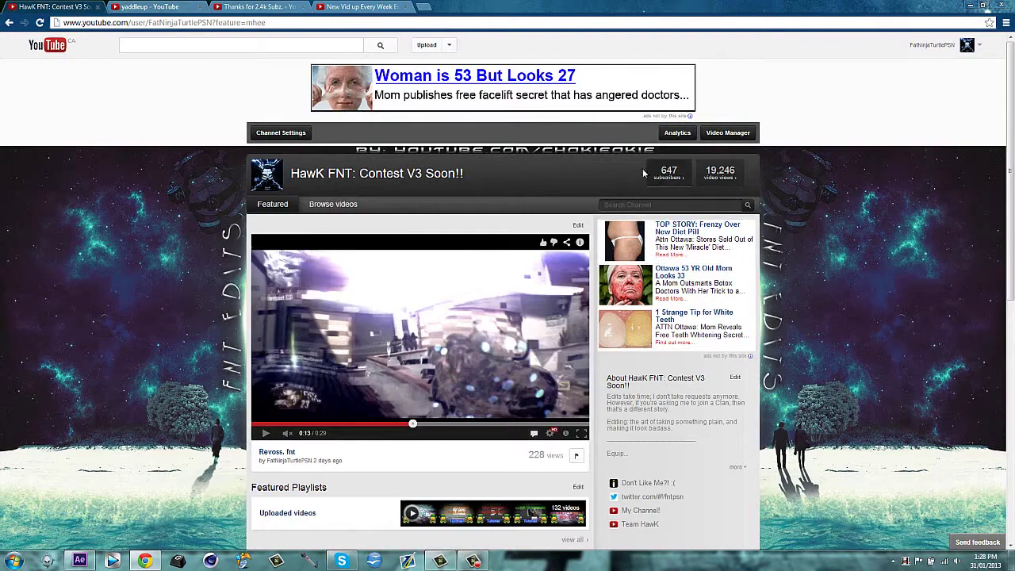
pyautogui.click(260, 8)
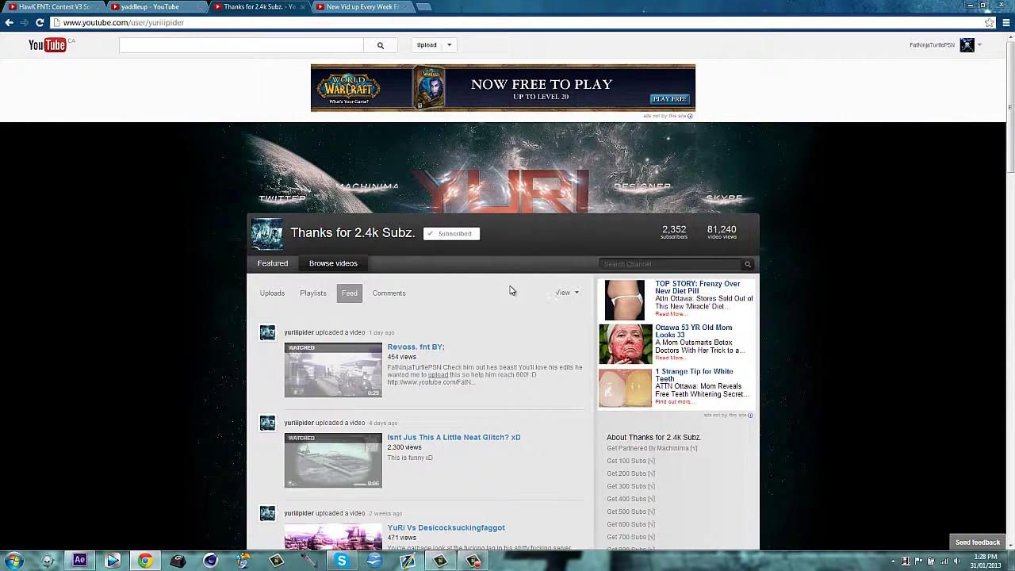
pyautogui.scroll(-1, 494, 335)
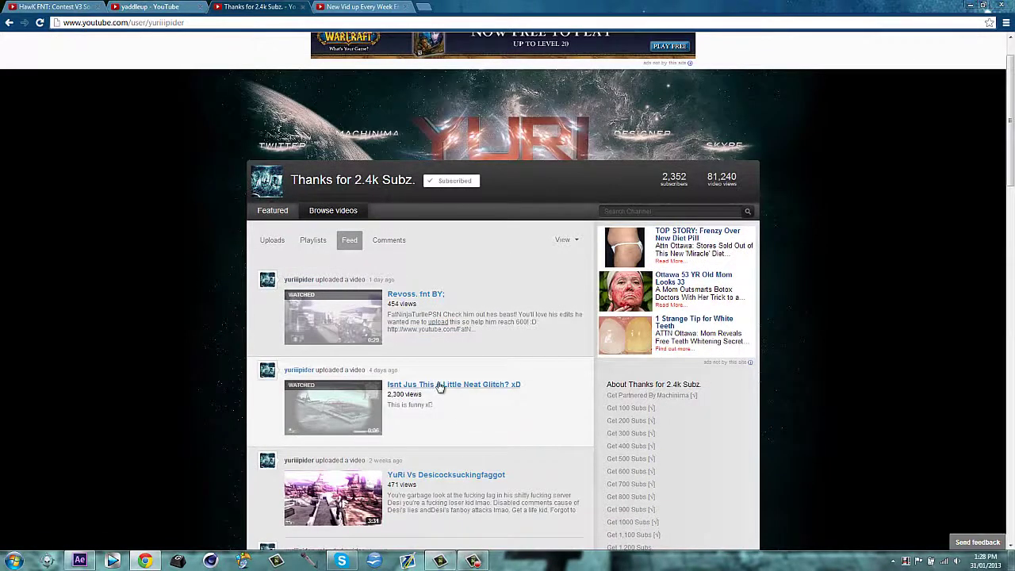
pyautogui.scroll(-1, 439, 386)
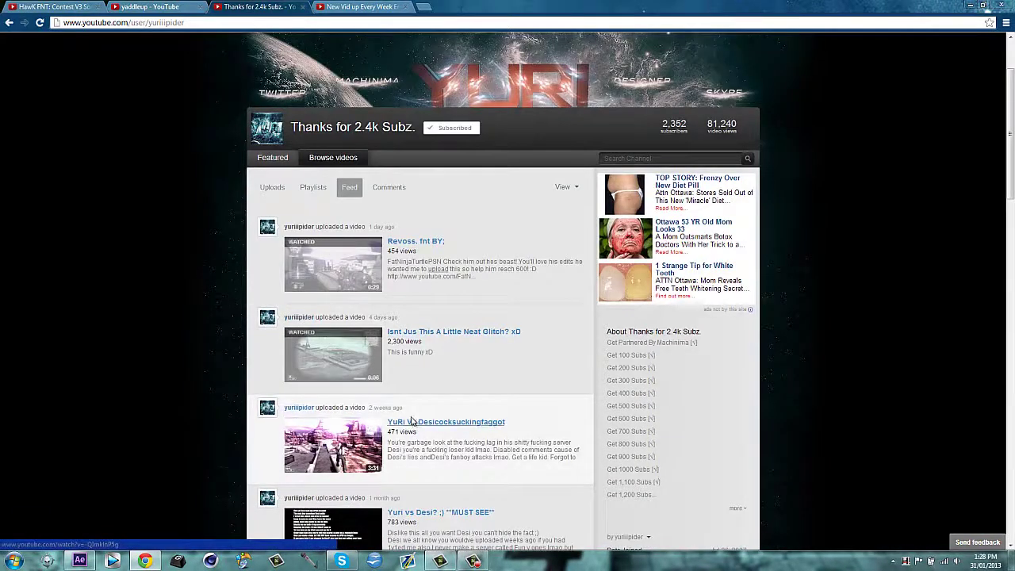
pyautogui.scroll(-5, 212, 378)
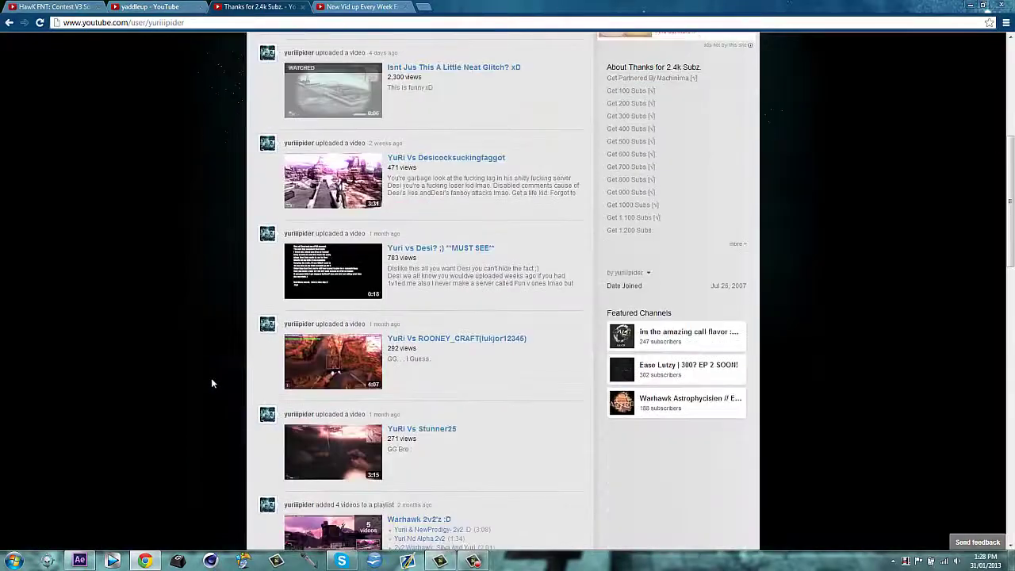
pyautogui.scroll(-4, 211, 383)
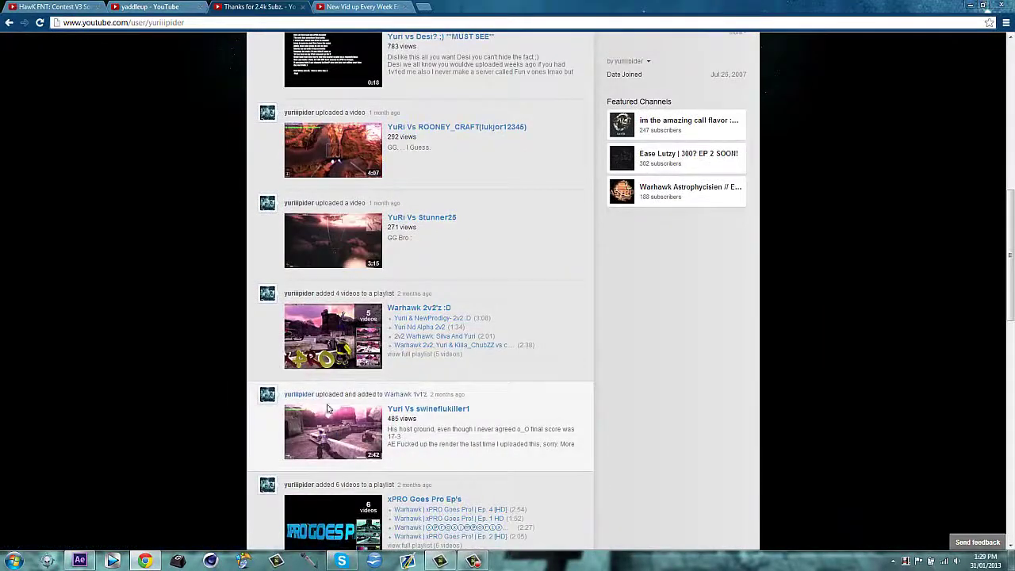
pyautogui.scroll(6, 232, 436)
pyautogui.scroll(5, 231, 436)
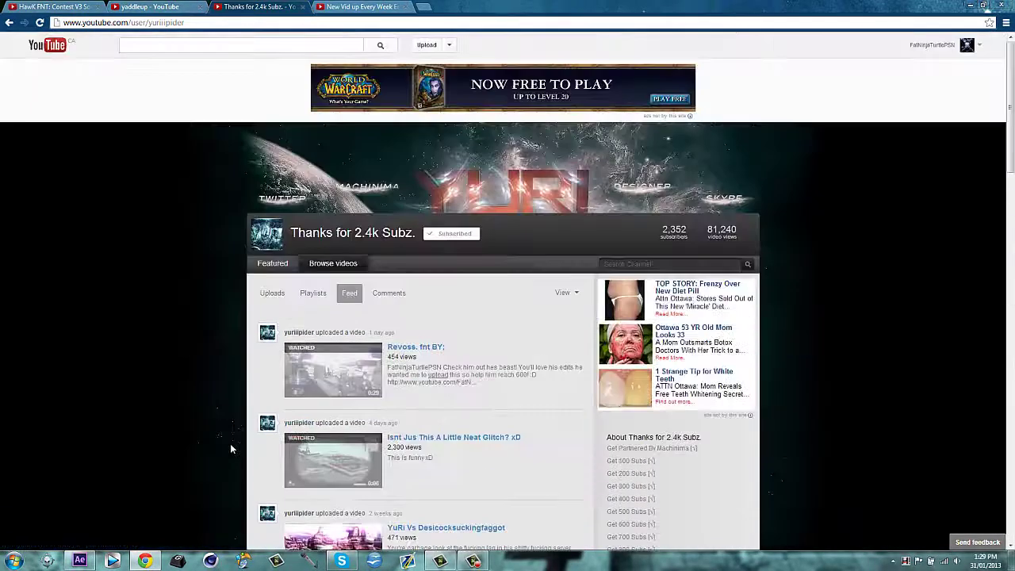
# - Browse the New Vid up Every Week Enjoy! channel's uploads grid
pyautogui.click(361, 6)
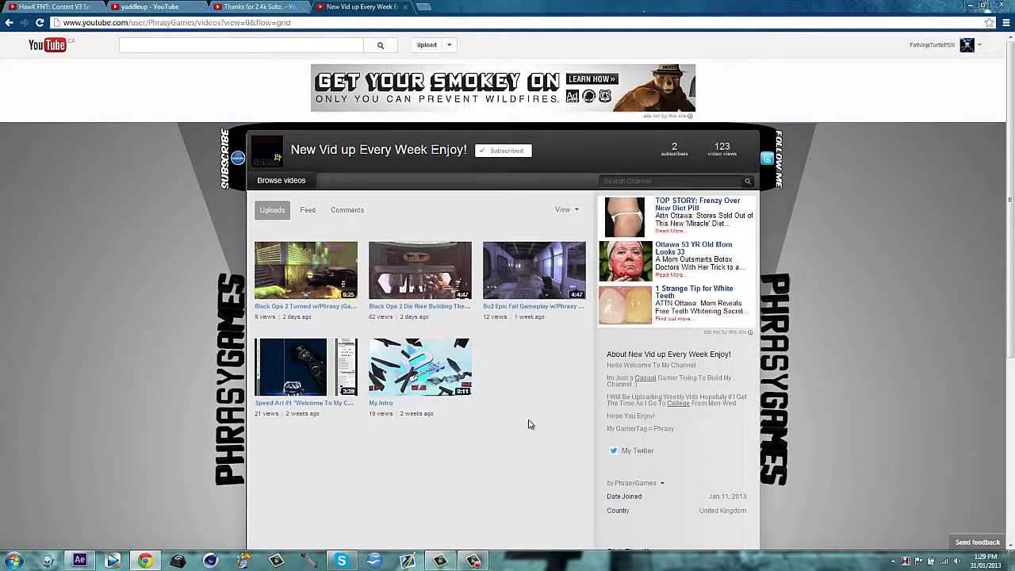
pyautogui.scroll(-1, 645, 418)
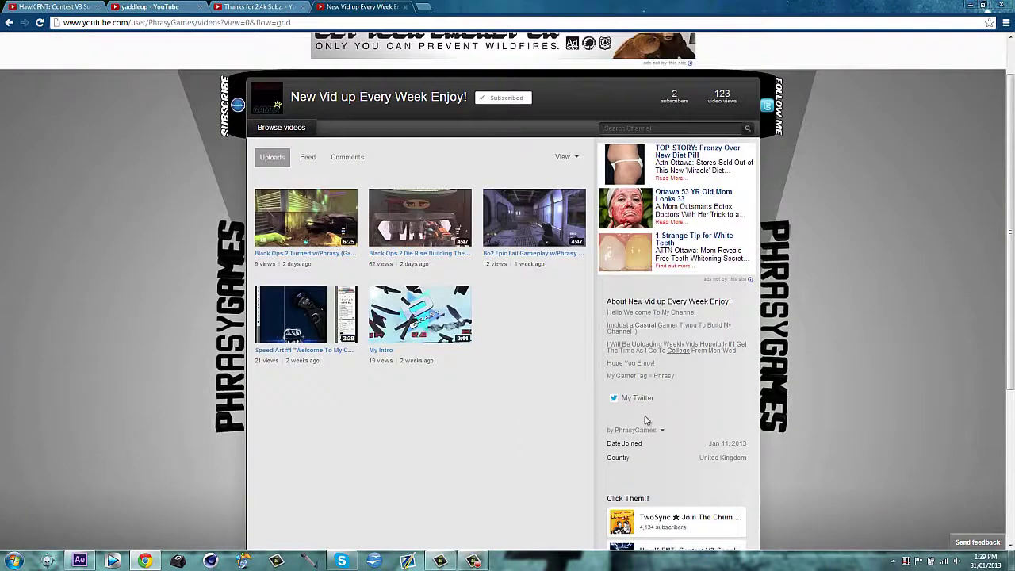
pyautogui.scroll(-2, 642, 420)
pyautogui.scroll(3, 544, 457)
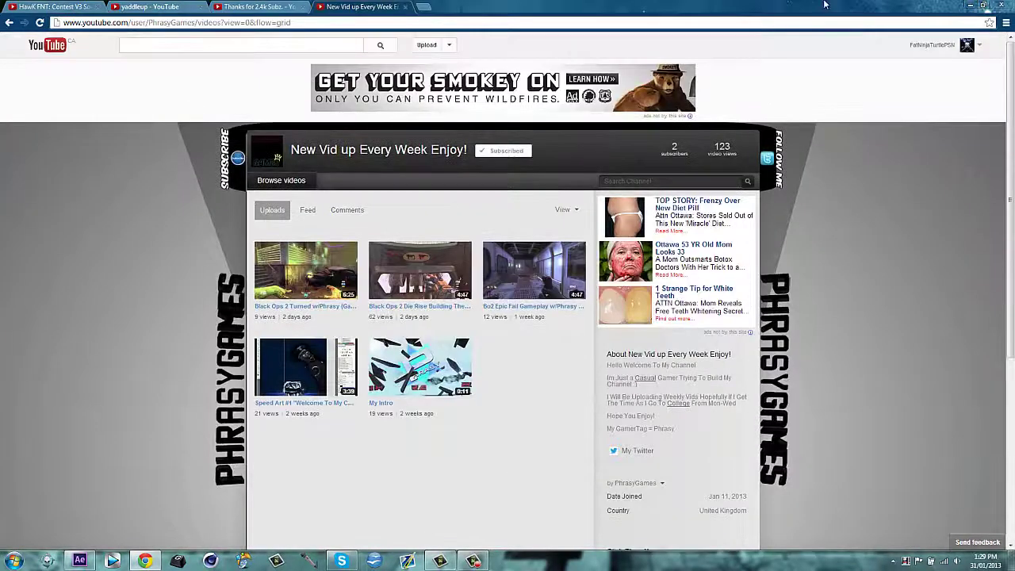
pyautogui.click(967, 6)
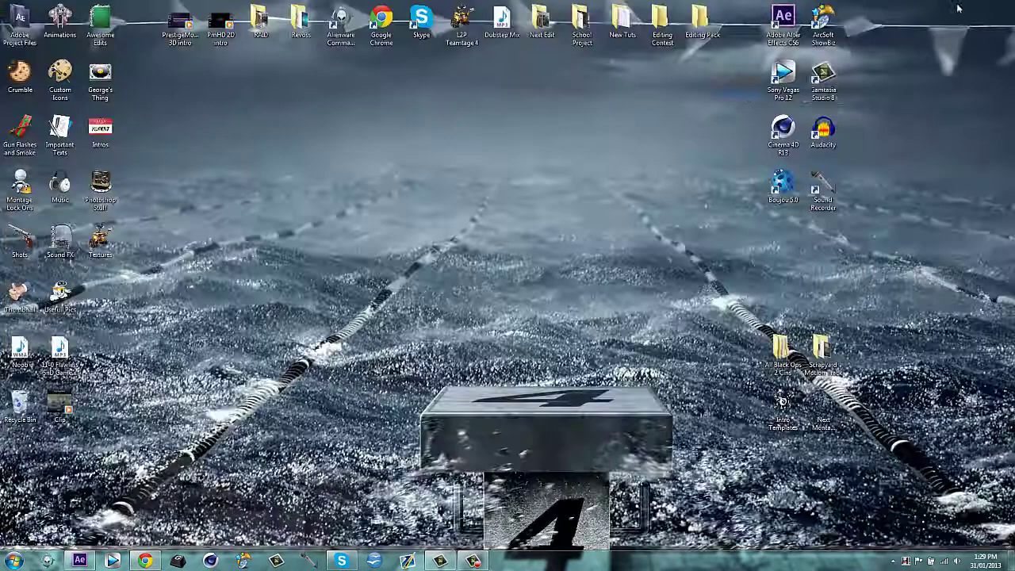
pyautogui.doubleClick(580, 23)
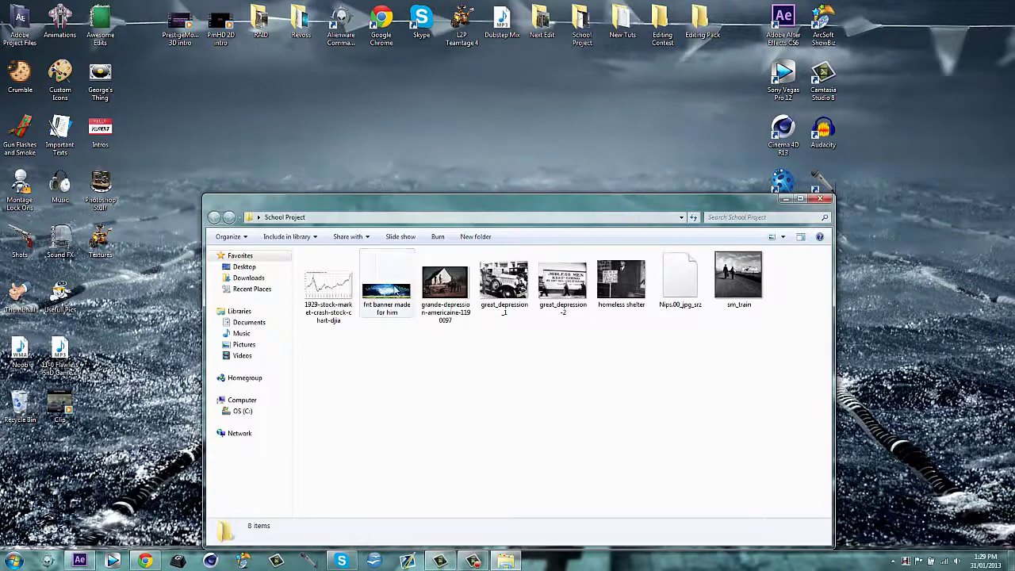
pyautogui.click(389, 287)
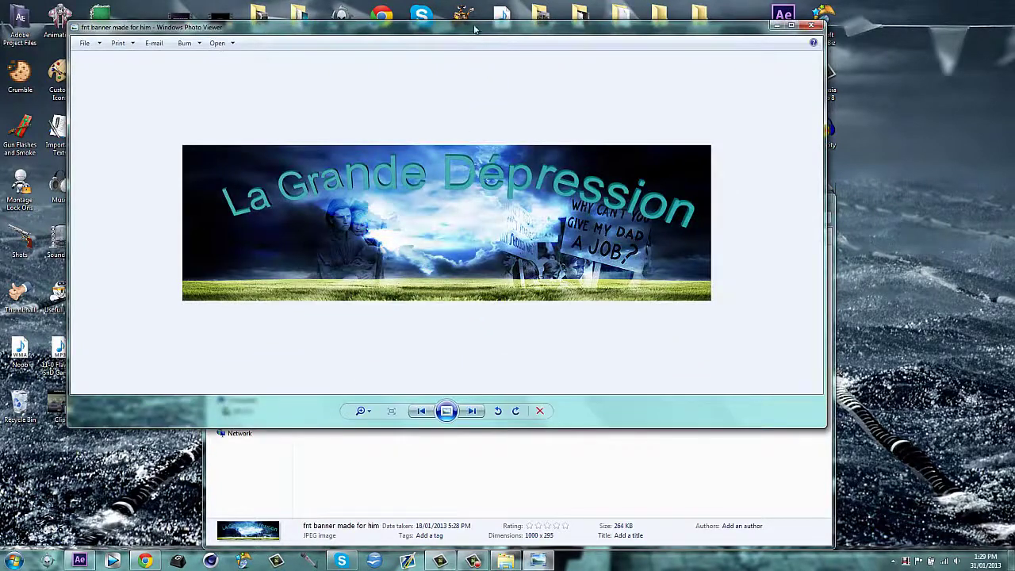
pyautogui.moveTo(474, 30)
pyautogui.mouseDown()
pyautogui.moveTo(485, 80)
pyautogui.moveTo(477, 59)
pyautogui.moveTo(467, 144)
pyautogui.mouseUp()
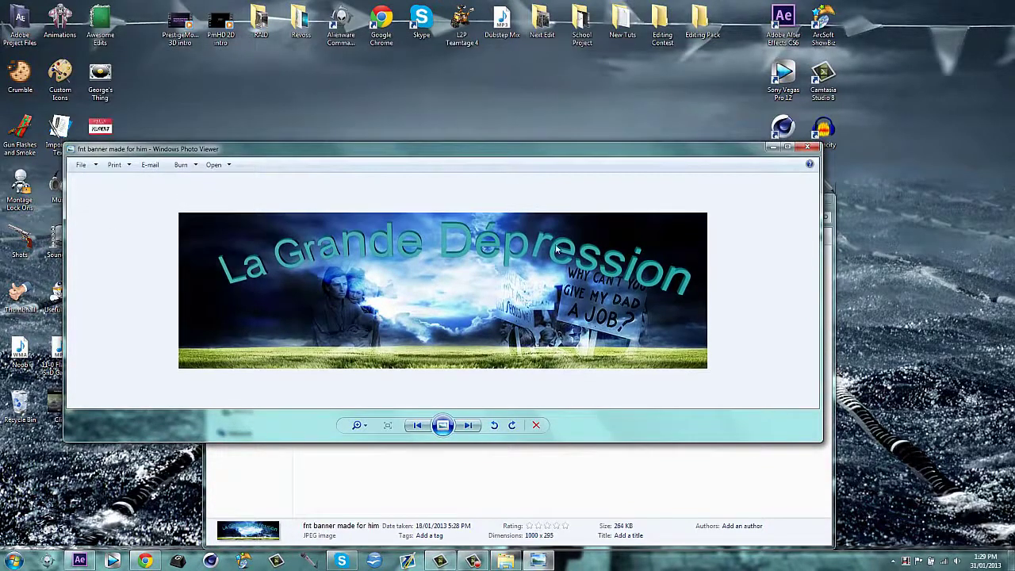
pyautogui.click(807, 148)
pyautogui.click(821, 203)
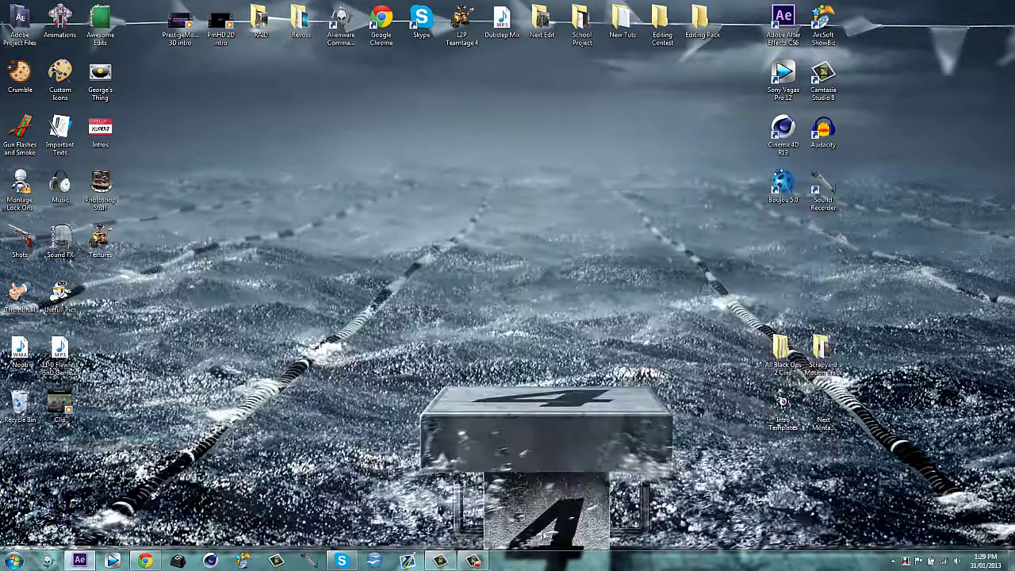